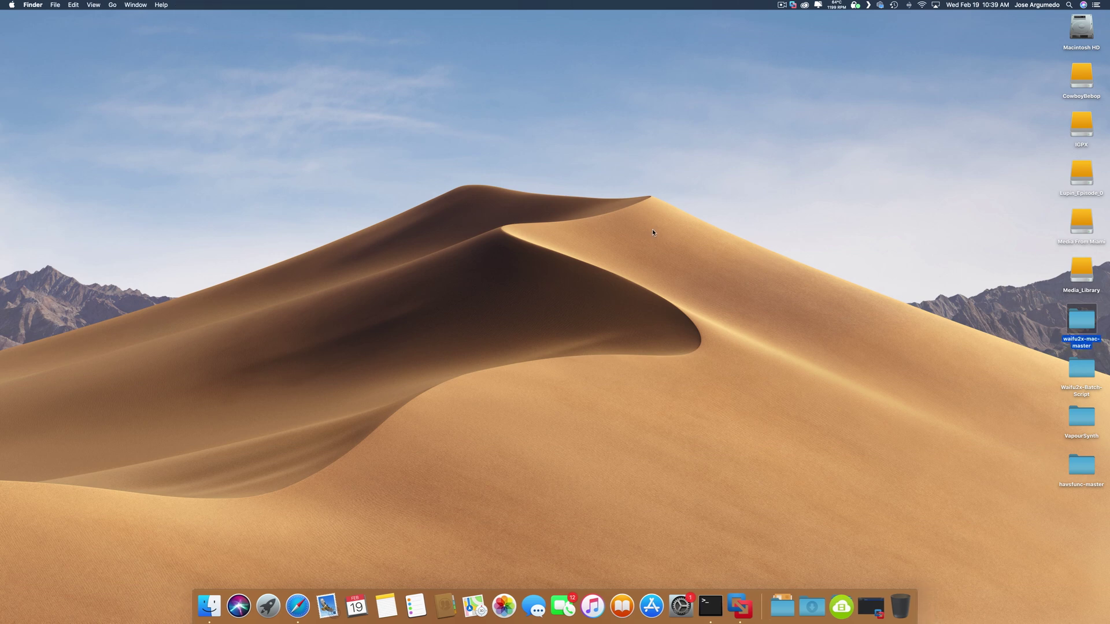
In the Windows VM, close waifu2x-caffe and reopen it from its desktop shortcut.
{"action": "key", "text": "ctrl+Right"}
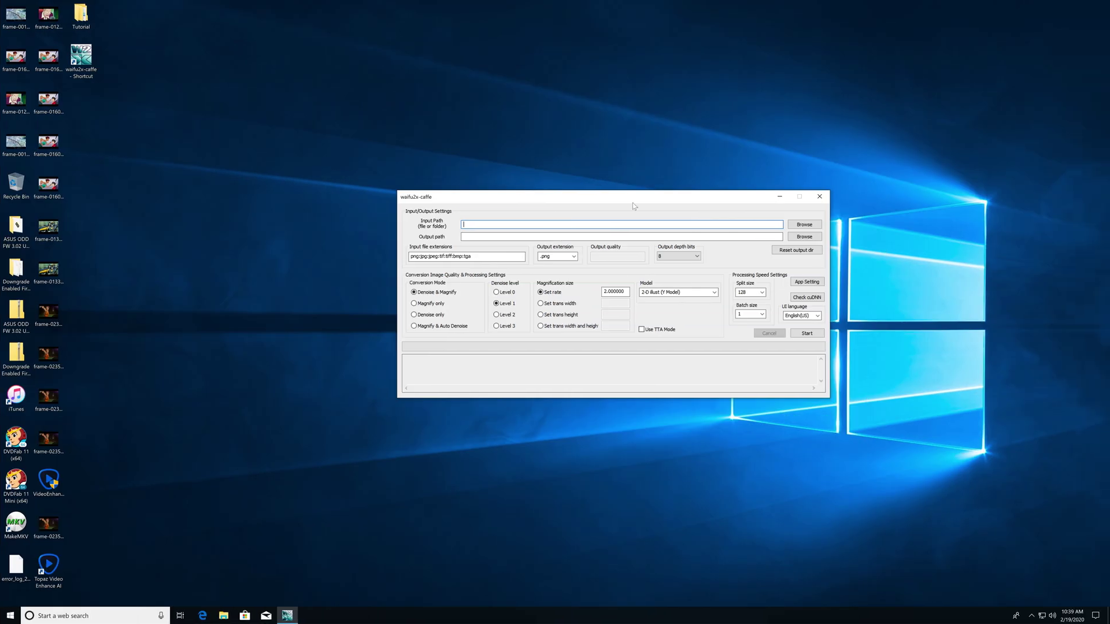
{"action": "left_click", "coordinate": [819, 197]}
{"action": "left_click", "coordinate": [386, 168]}
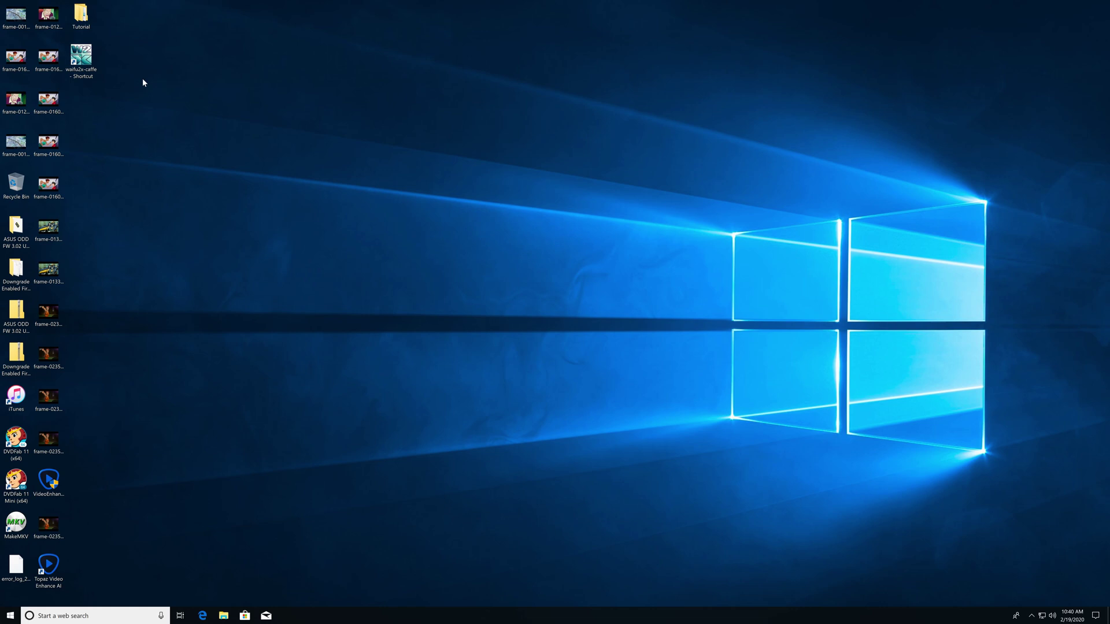
{"action": "double_click", "coordinate": [81, 56]}
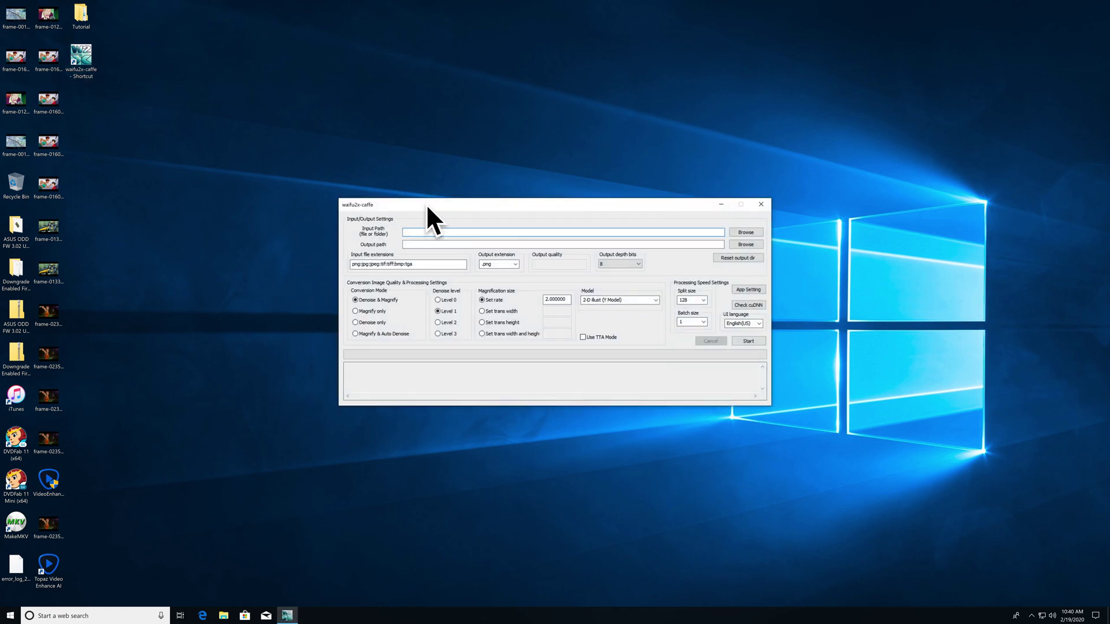
{"action": "mouse_move", "coordinate": [428, 207]}
{"action": "left_mouse_down"}
{"action": "mouse_move", "coordinate": [578, 217]}
{"action": "mouse_move", "coordinate": [433, 196]}
{"action": "left_mouse_up"}
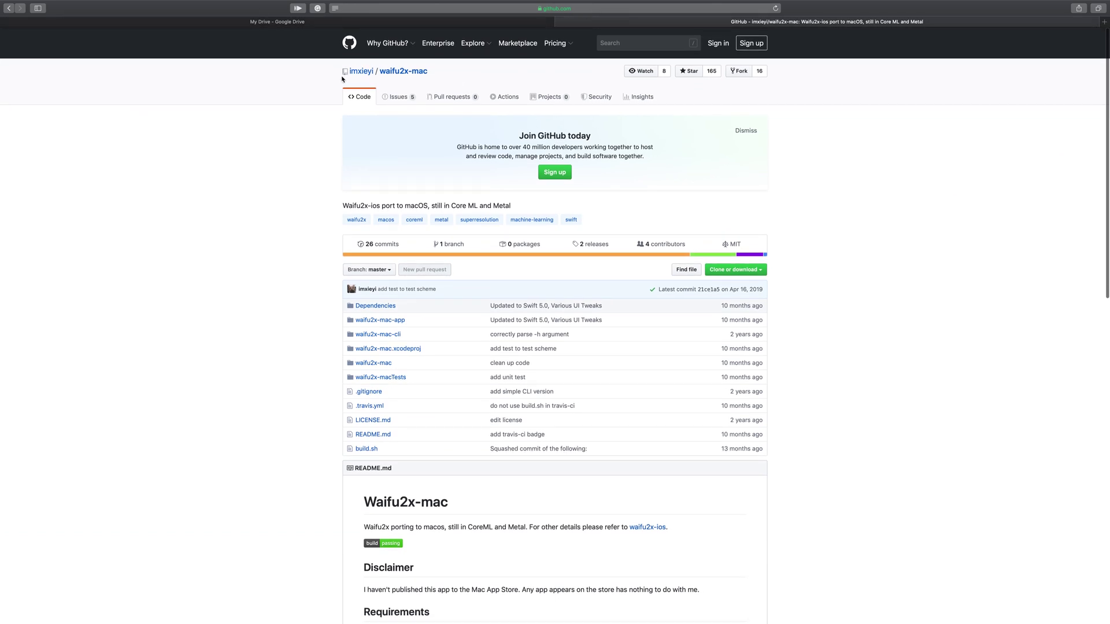
Read through the README, highlighting the Option A automatic build steps.
{"action": "mouse_move", "coordinate": [360, 76]}
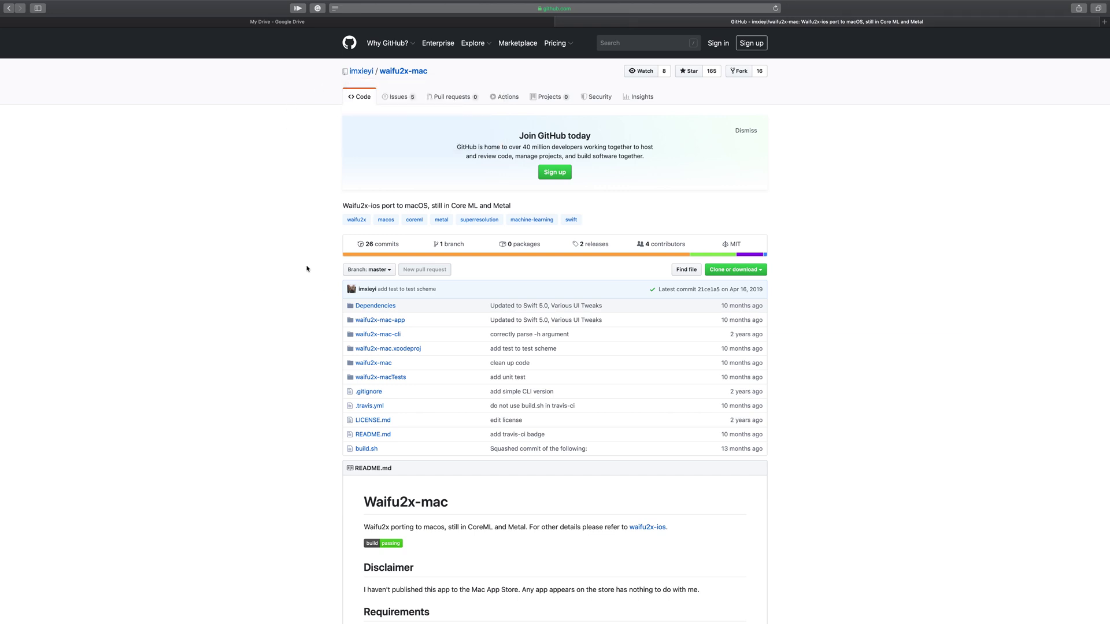
{"action": "scroll", "coordinate": [307, 268], "scroll_direction": "down", "scroll_amount": 6}
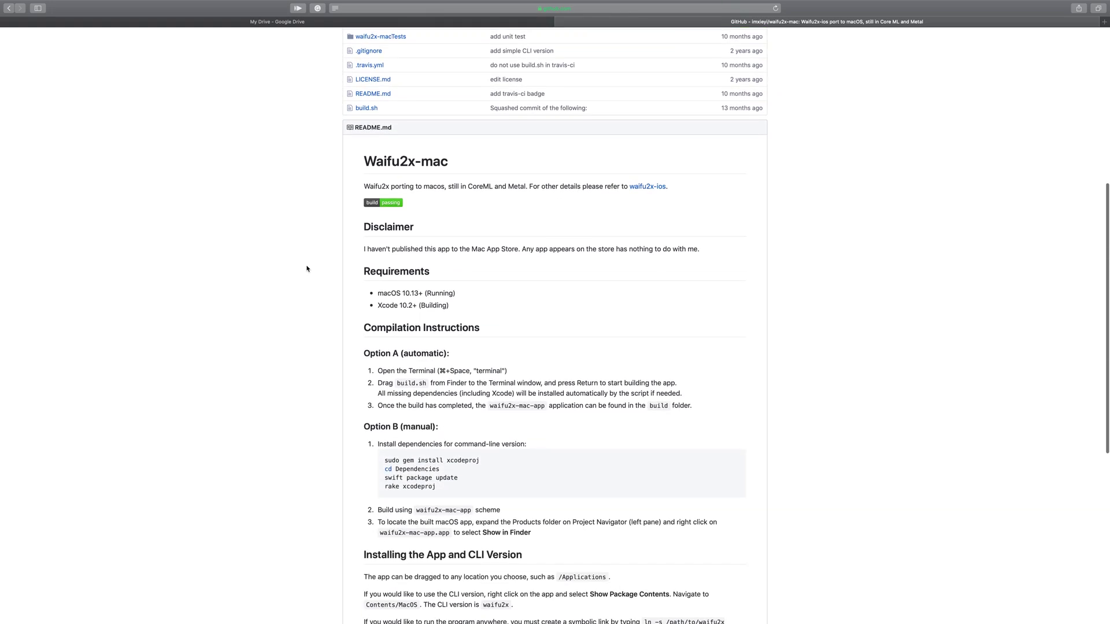
{"action": "scroll", "coordinate": [307, 269], "scroll_direction": "up", "scroll_amount": 4}
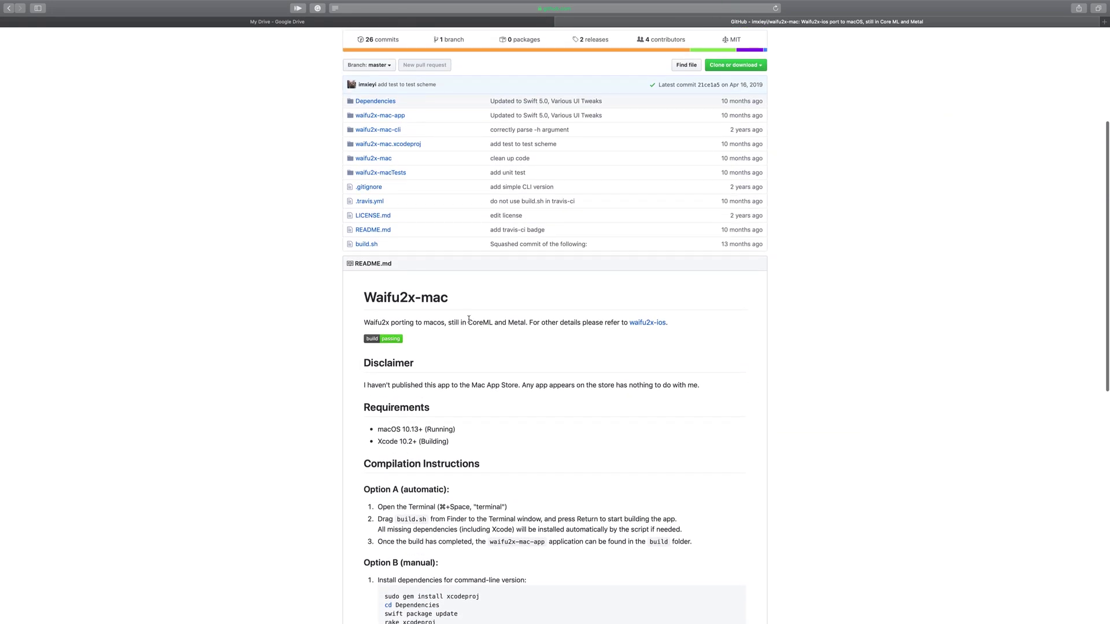
{"action": "left_click_drag", "start_coordinate": [469, 320], "coordinate": [531, 323]}
{"action": "left_click", "coordinate": [526, 331]}
{"action": "scroll", "coordinate": [547, 334], "scroll_direction": "up", "scroll_amount": 4}
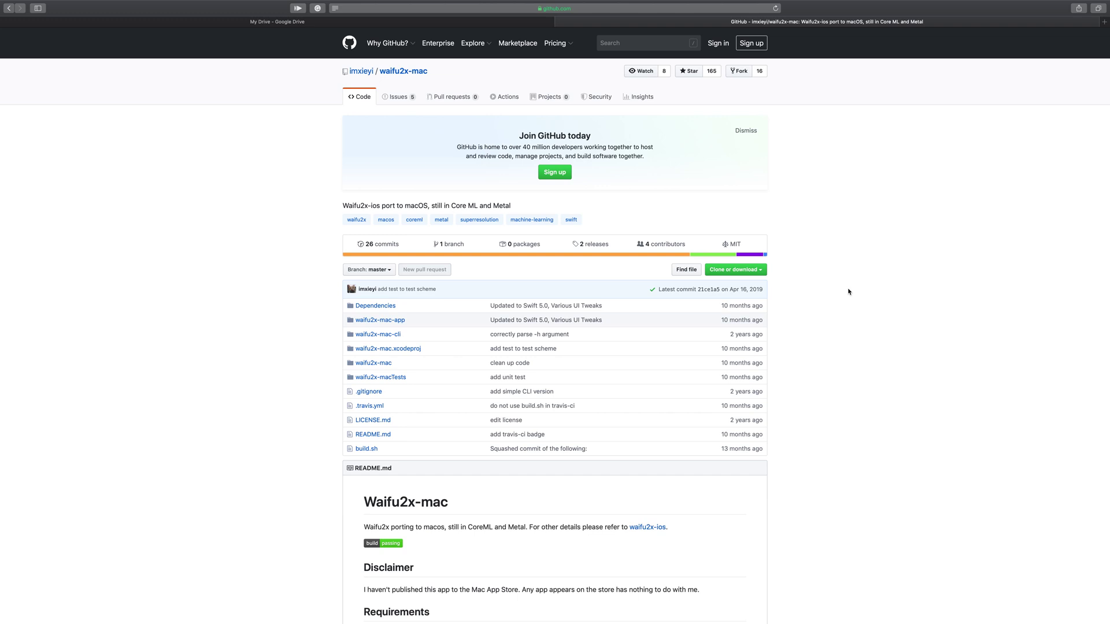
{"action": "scroll", "coordinate": [849, 292], "scroll_direction": "down", "scroll_amount": 10}
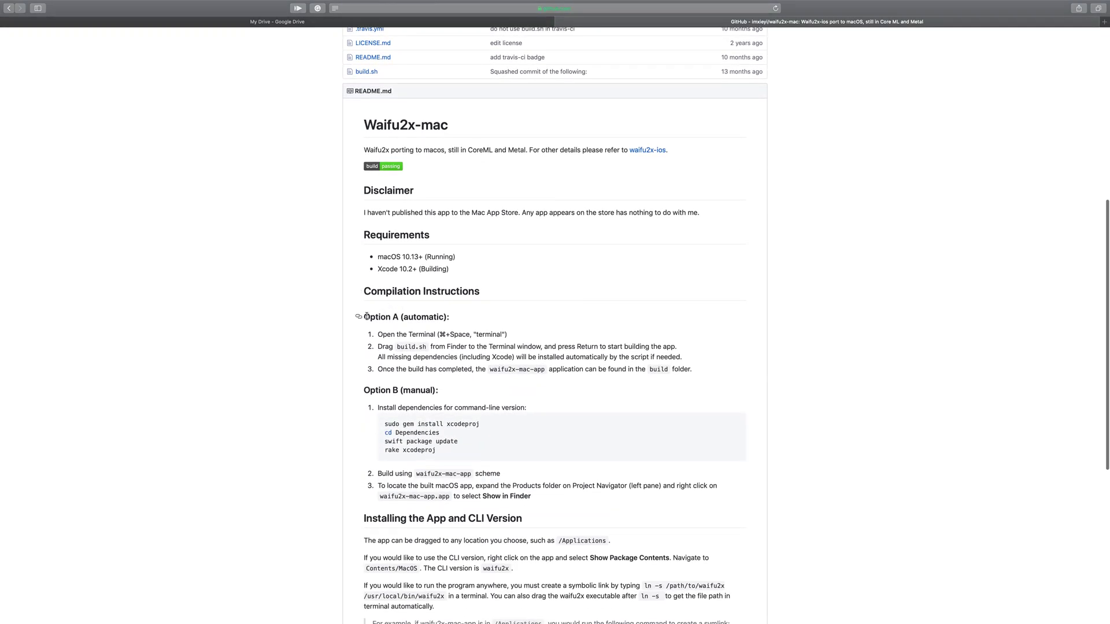
{"action": "left_click_drag", "start_coordinate": [367, 316], "coordinate": [690, 368]}
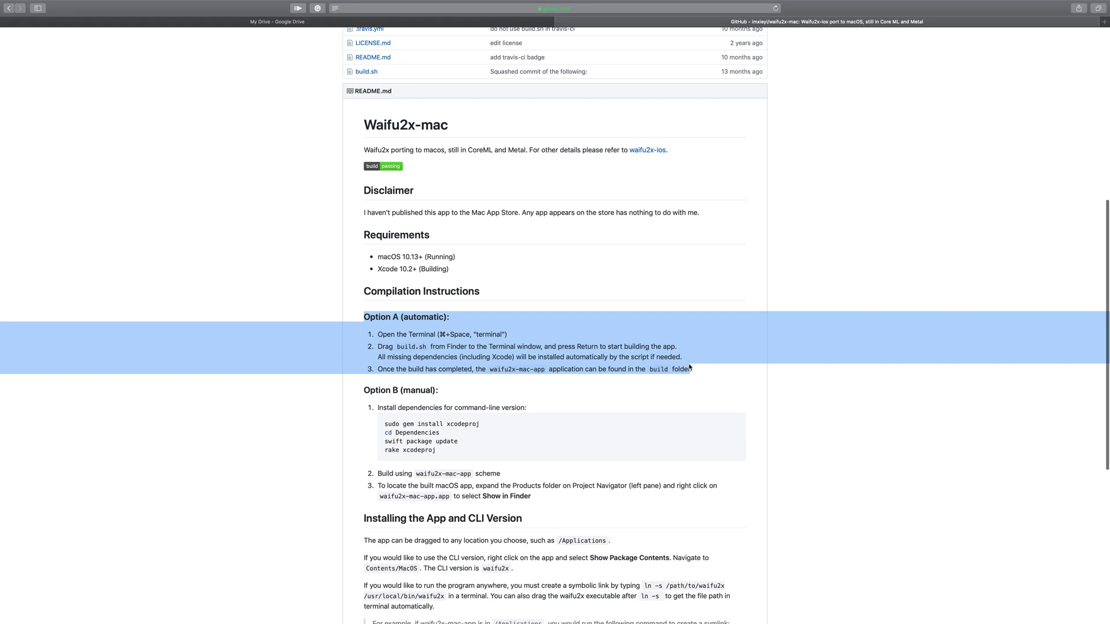
{"action": "left_click", "coordinate": [538, 348]}
{"action": "scroll", "coordinate": [853, 253], "scroll_direction": "up", "scroll_amount": 10}
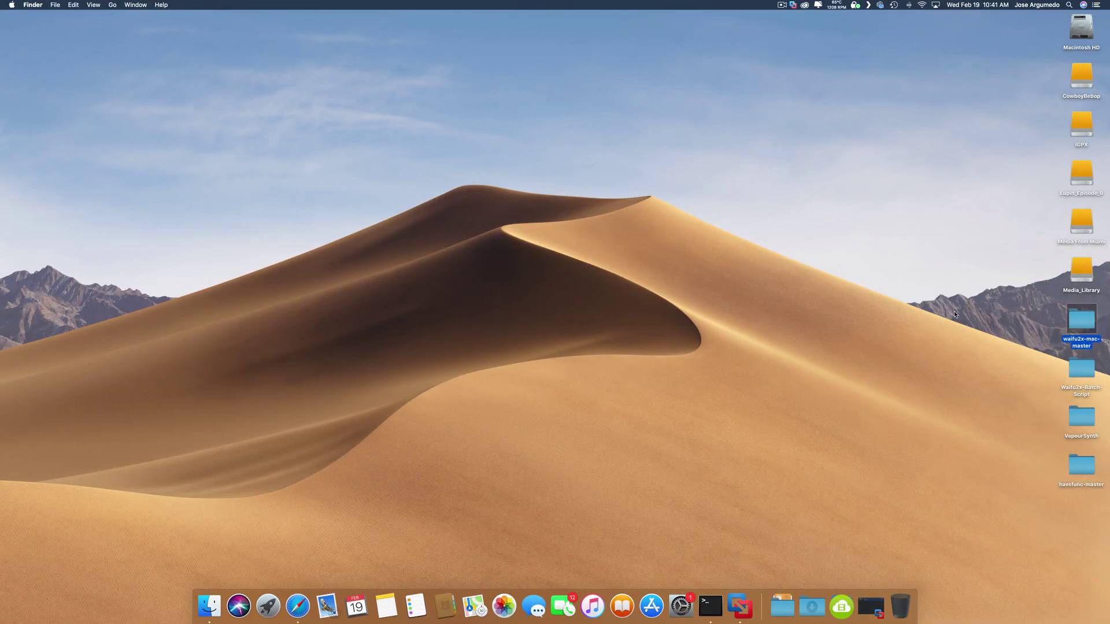
Open the waifu2x-mac-master folder and launch Terminal via Spotlight.
{"action": "double_click", "coordinate": [1078, 322]}
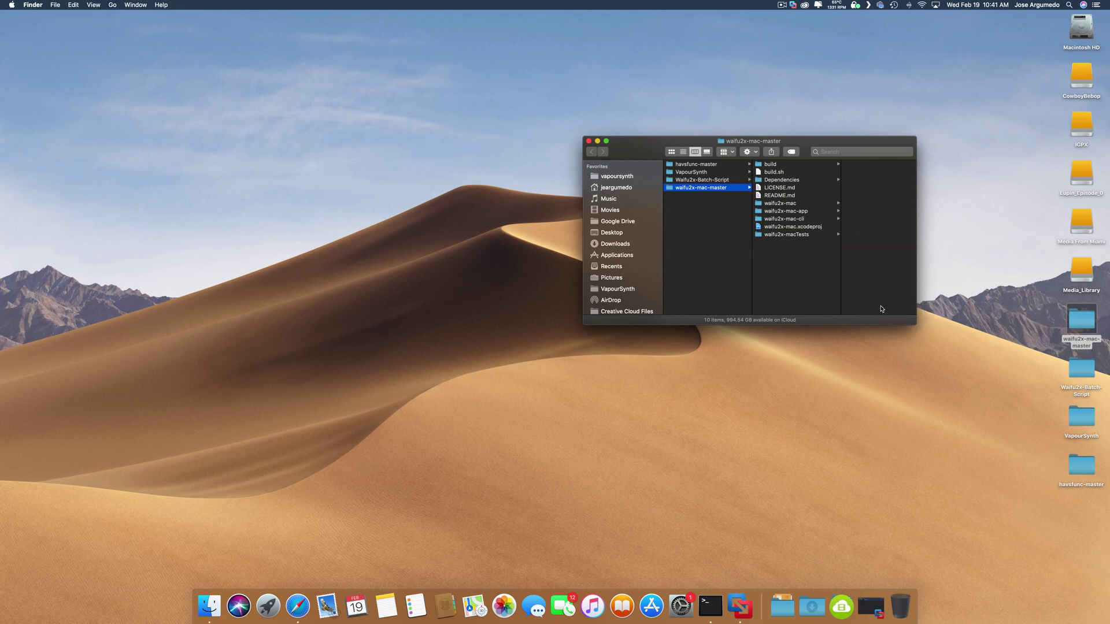
{"action": "key", "text": "super+space"}
{"action": "type", "text": "terminal"}
{"action": "key", "text": "Return"}
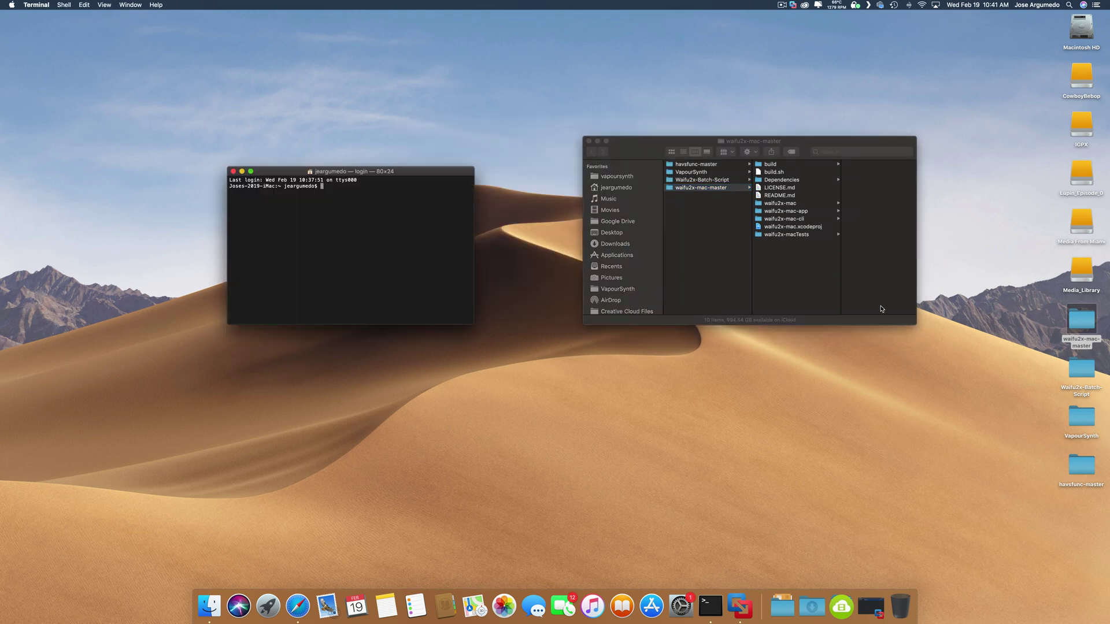
Run build.sh in Terminal and open the build folder holding the output.
{"action": "left_click", "coordinate": [785, 174]}
{"action": "left_click_drag", "start_coordinate": [784, 173], "coordinate": [372, 215]}
{"action": "left_click", "coordinate": [319, 198]}
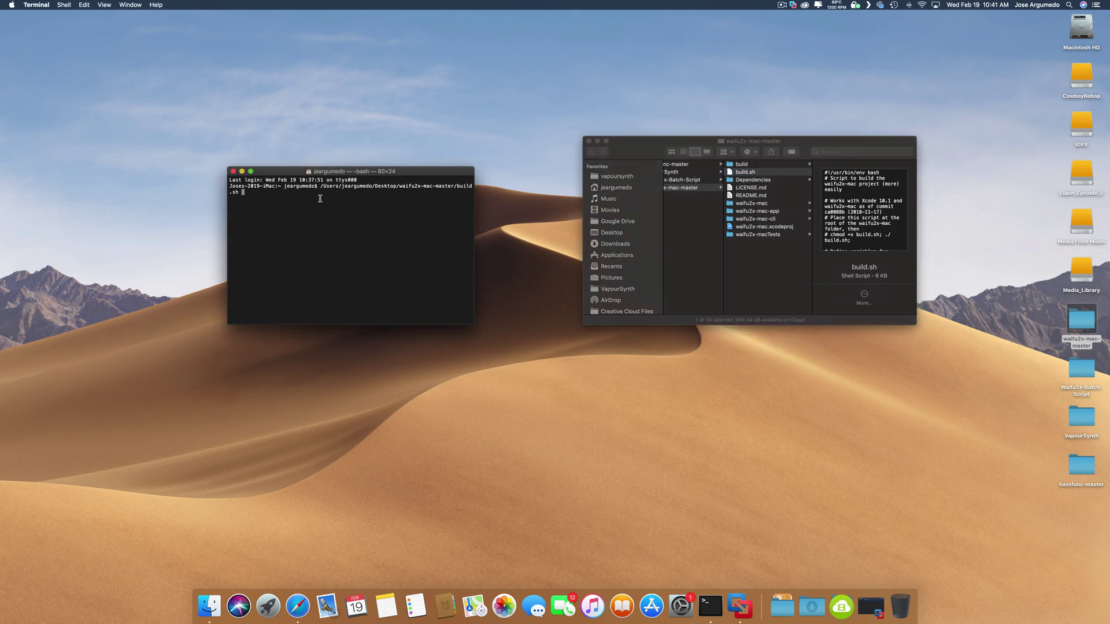
{"action": "key", "text": "Return"}
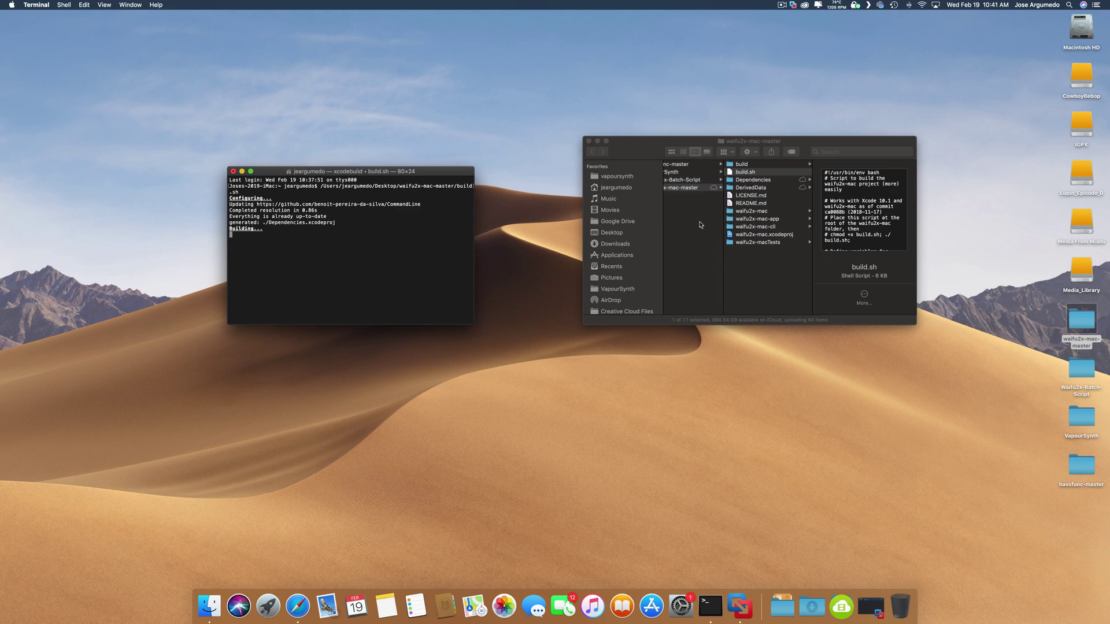
{"action": "left_click", "coordinate": [761, 165]}
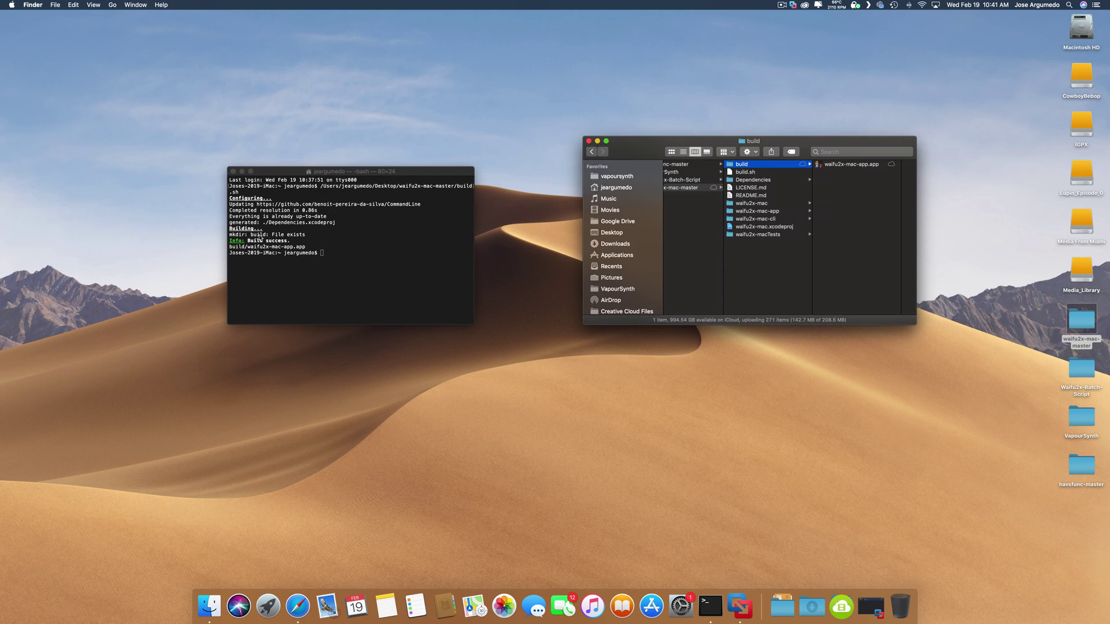
Close Terminal and move waifu2x-mac-app.app out of the iCloud build folder.
{"action": "left_click", "coordinate": [233, 171]}
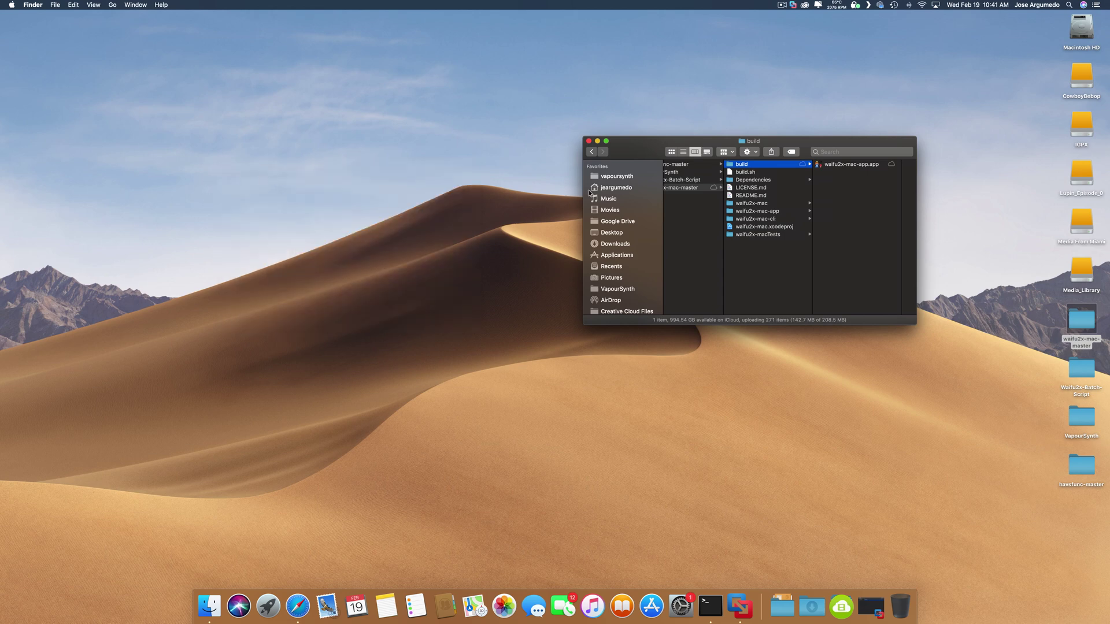
{"action": "left_click", "coordinate": [837, 166]}
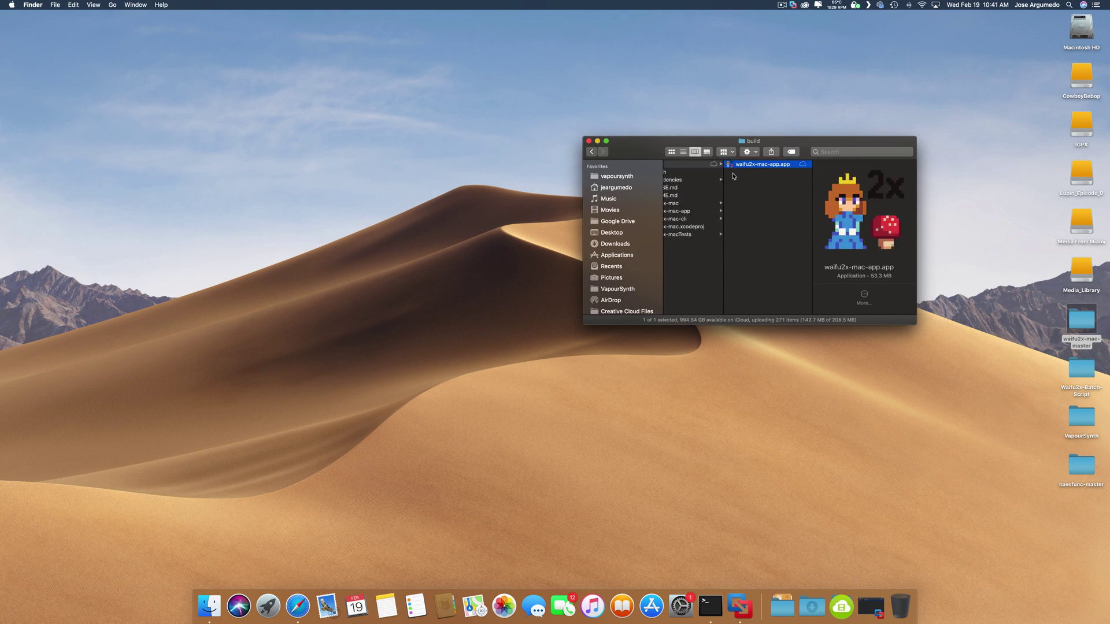
{"action": "left_click_drag", "start_coordinate": [739, 168], "coordinate": [841, 617]}
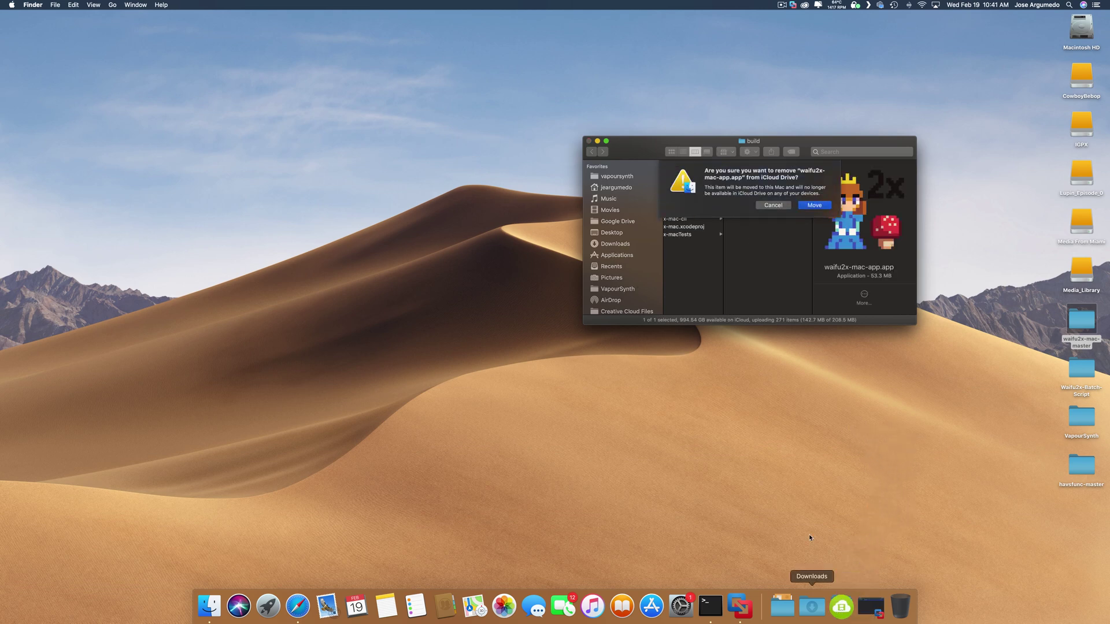
{"action": "left_click", "coordinate": [815, 206]}
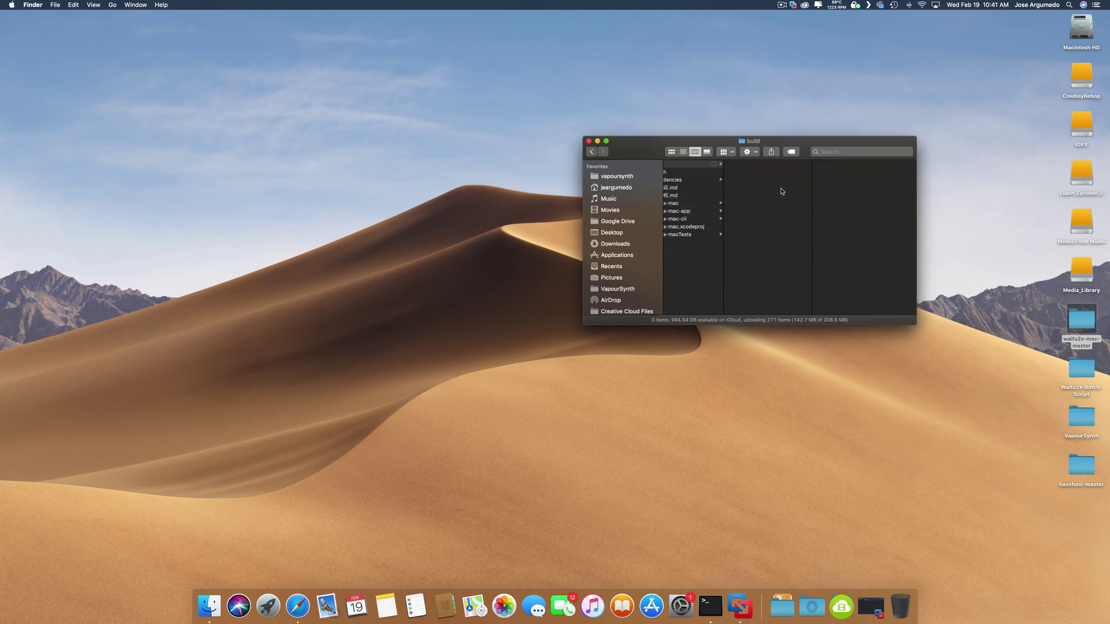
Launch waifu2x-mac-app through Spotlight by searching 'wai'.
{"action": "key", "text": "super+space"}
{"action": "type", "text": "wai"}
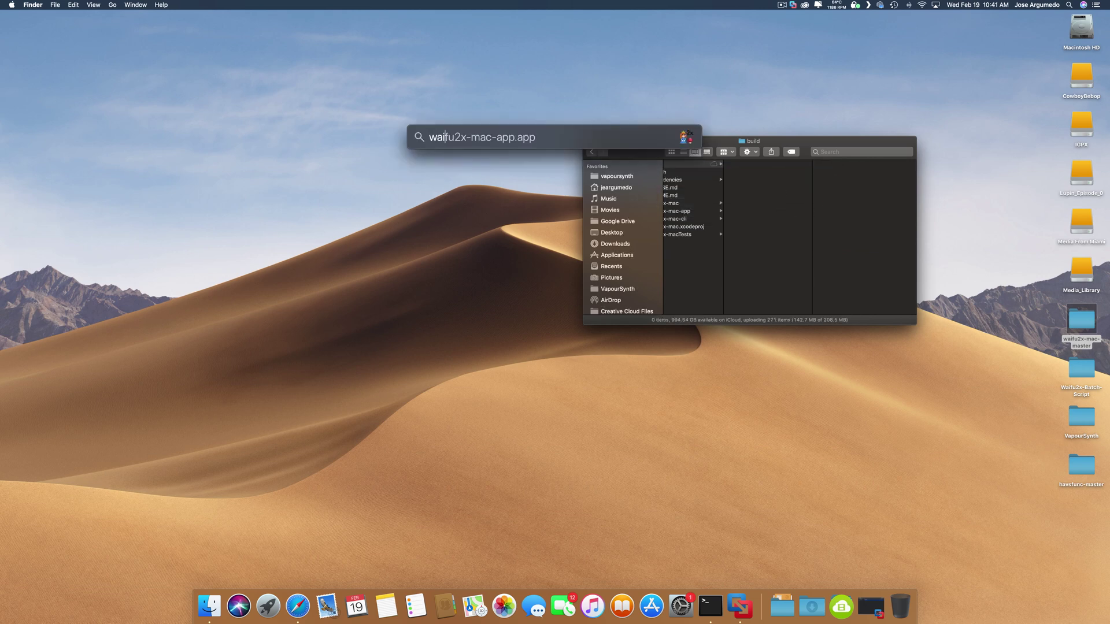
{"action": "key", "text": "Return"}
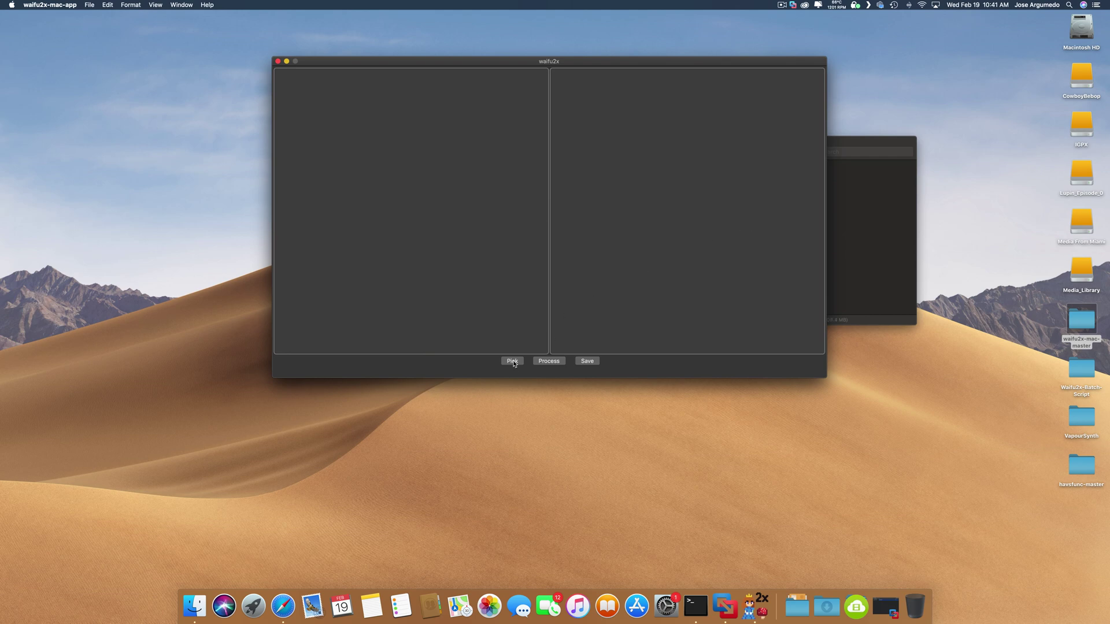
Copy the Tutorial folder from Documents to the desktop and place it beside waifu2x.
{"action": "left_click", "coordinate": [797, 606]}
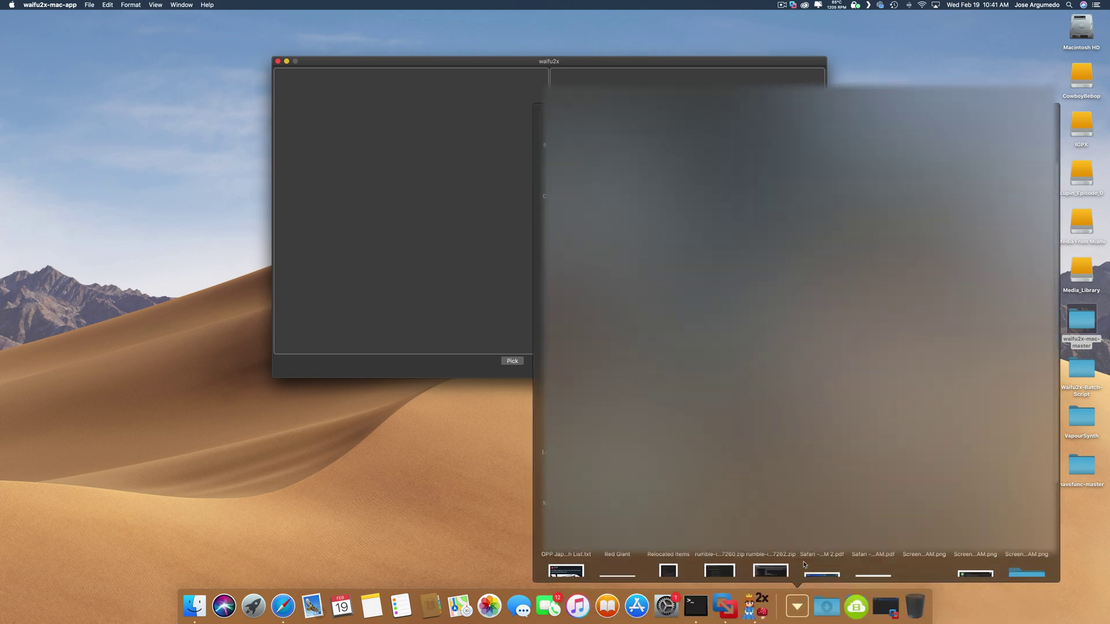
{"action": "left_click_drag", "start_coordinate": [798, 323], "coordinate": [1054, 503]}
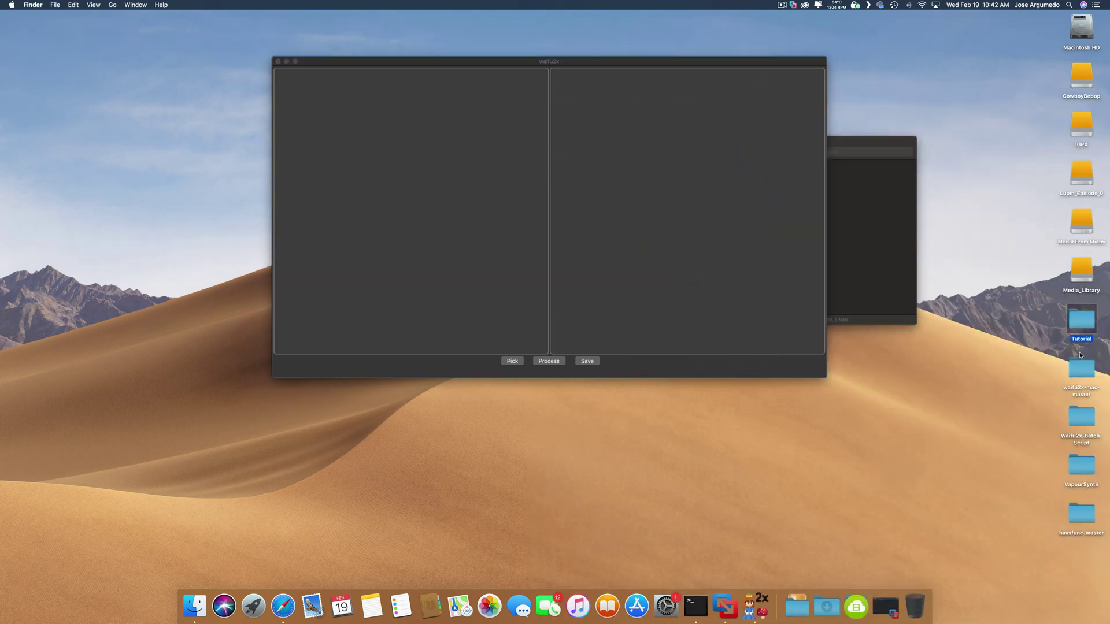
{"action": "double_click", "coordinate": [1082, 327]}
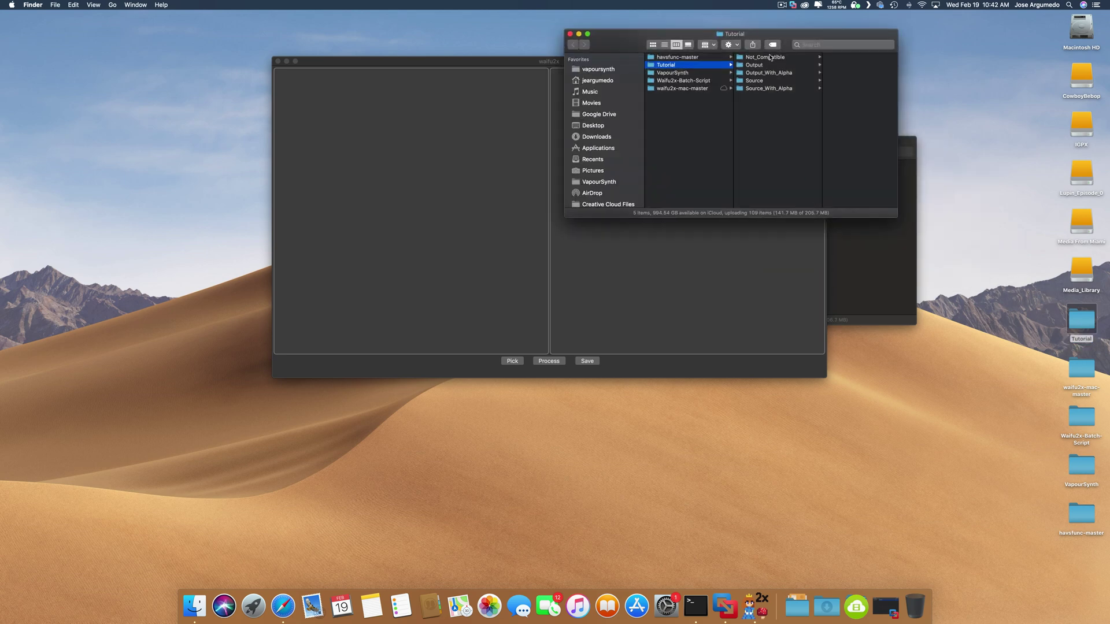
{"action": "left_click_drag", "start_coordinate": [743, 36], "coordinate": [949, 151]}
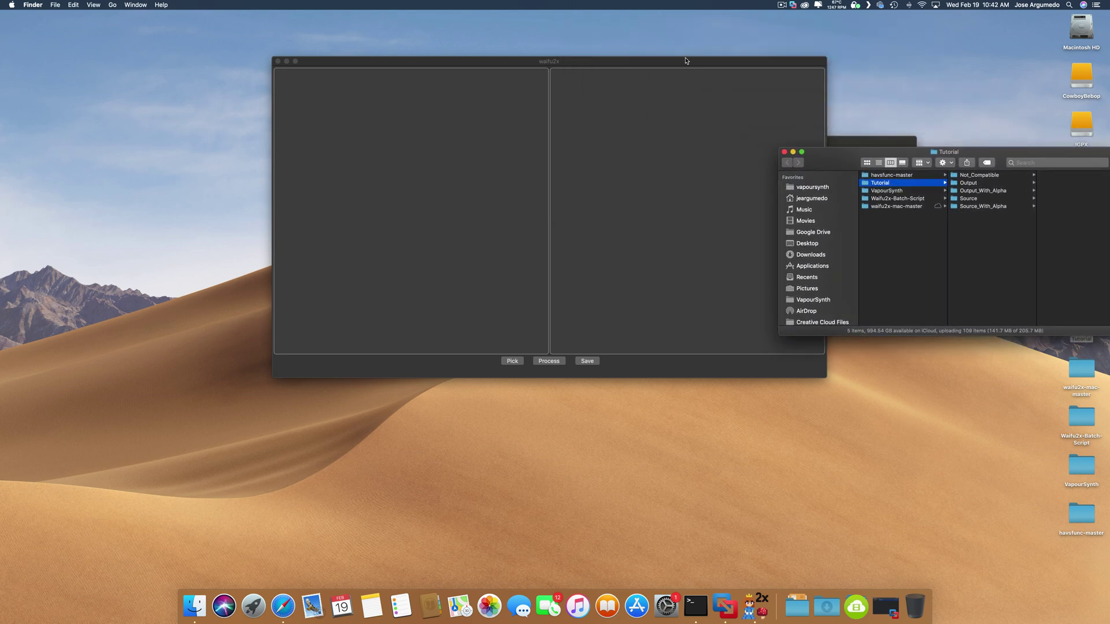
{"action": "left_click_drag", "start_coordinate": [686, 61], "coordinate": [519, 63]}
{"action": "left_click_drag", "start_coordinate": [863, 157], "coordinate": [763, 154]}
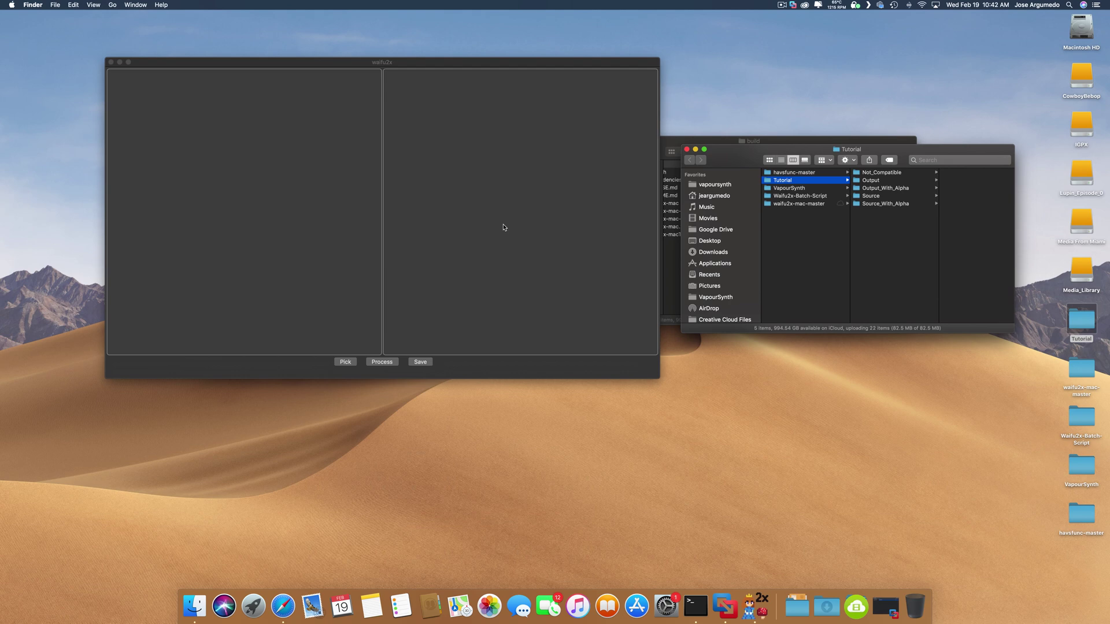
In the picker, go to Desktop > Tutorial > Source and preview the first frame.
{"action": "left_click", "coordinate": [353, 364]}
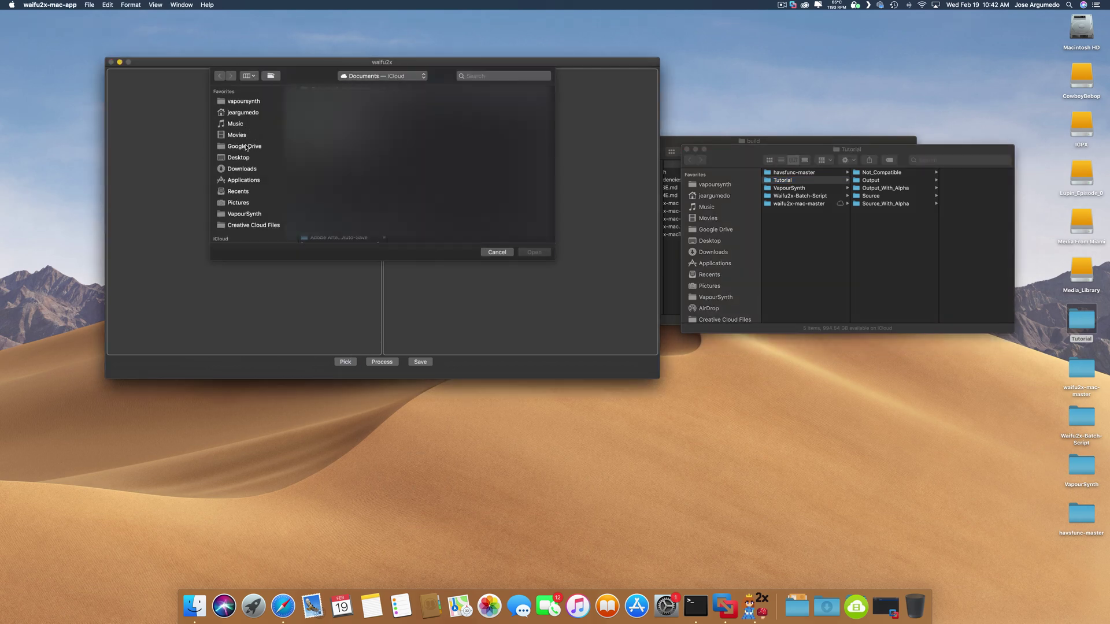
{"action": "left_click", "coordinate": [243, 156]}
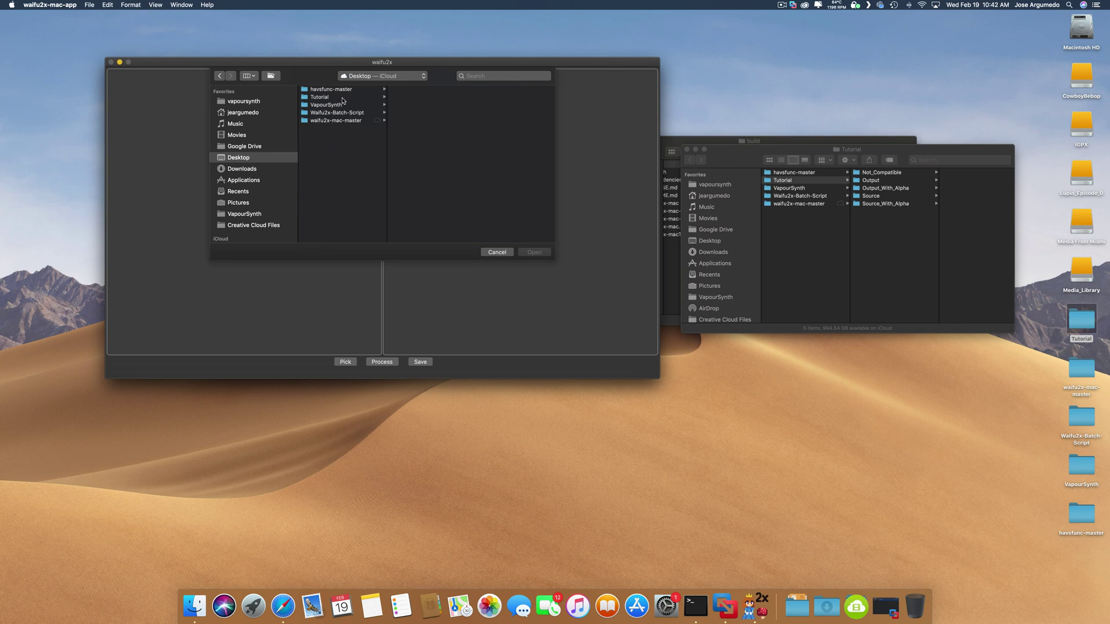
{"action": "left_click", "coordinate": [344, 97]}
{"action": "left_click", "coordinate": [417, 113]}
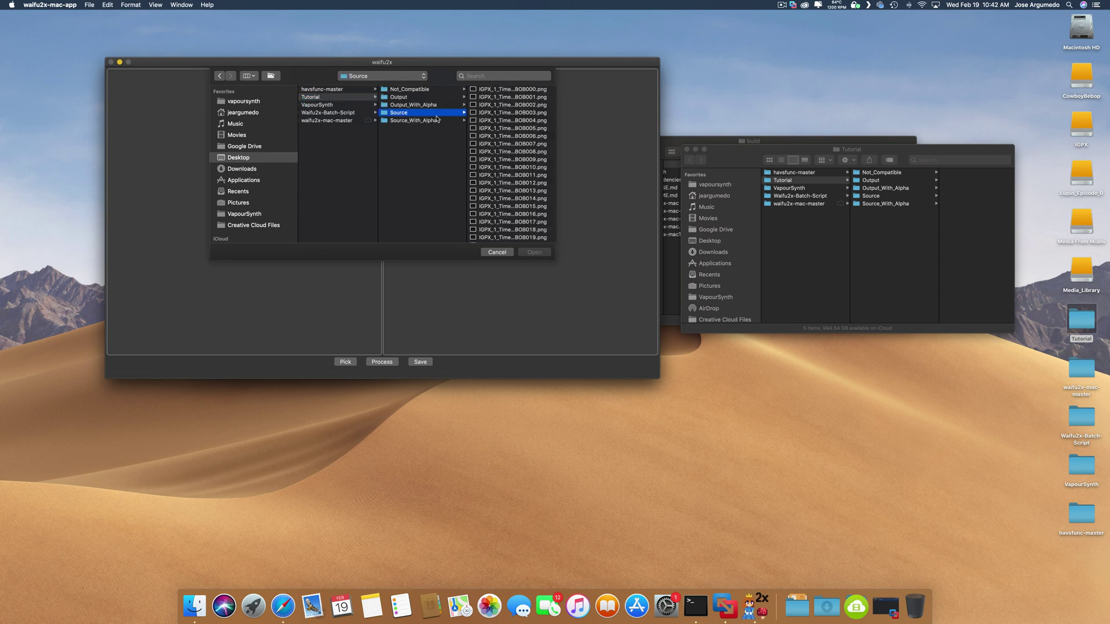
{"action": "left_click", "coordinate": [486, 93]}
{"action": "key", "text": "space"}
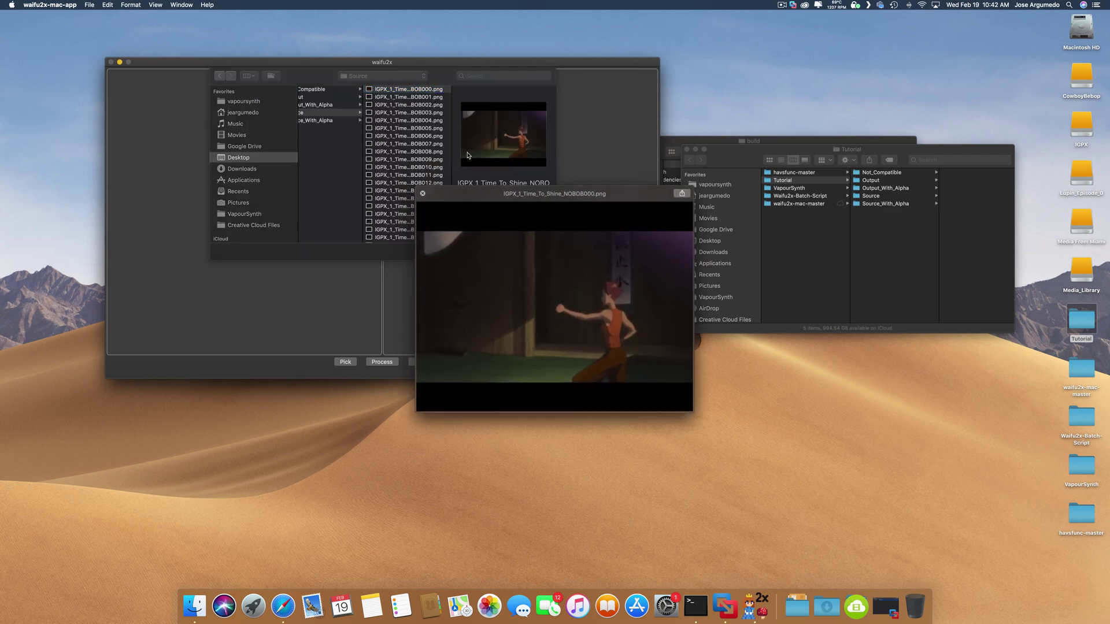
{"action": "key", "text": "space"}
{"action": "key", "text": "space"}
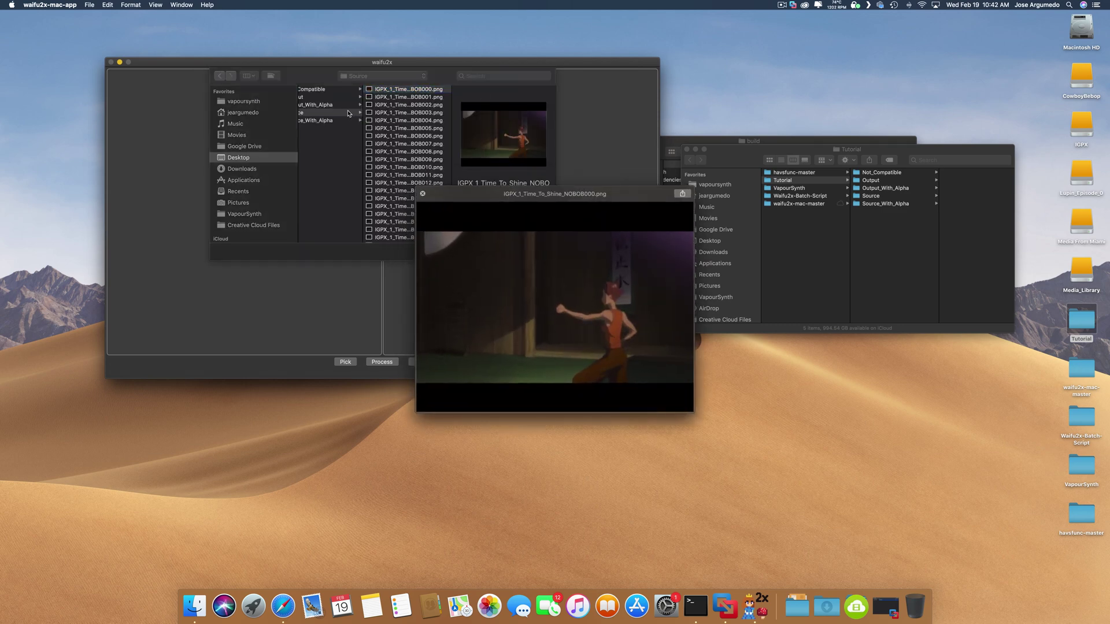
Preview the Output, Output_With_Alpha and Source_With_Alpha folders with Quick Look.
{"action": "key", "text": "space"}
{"action": "left_click", "coordinate": [345, 99]}
{"action": "left_click", "coordinate": [411, 91]}
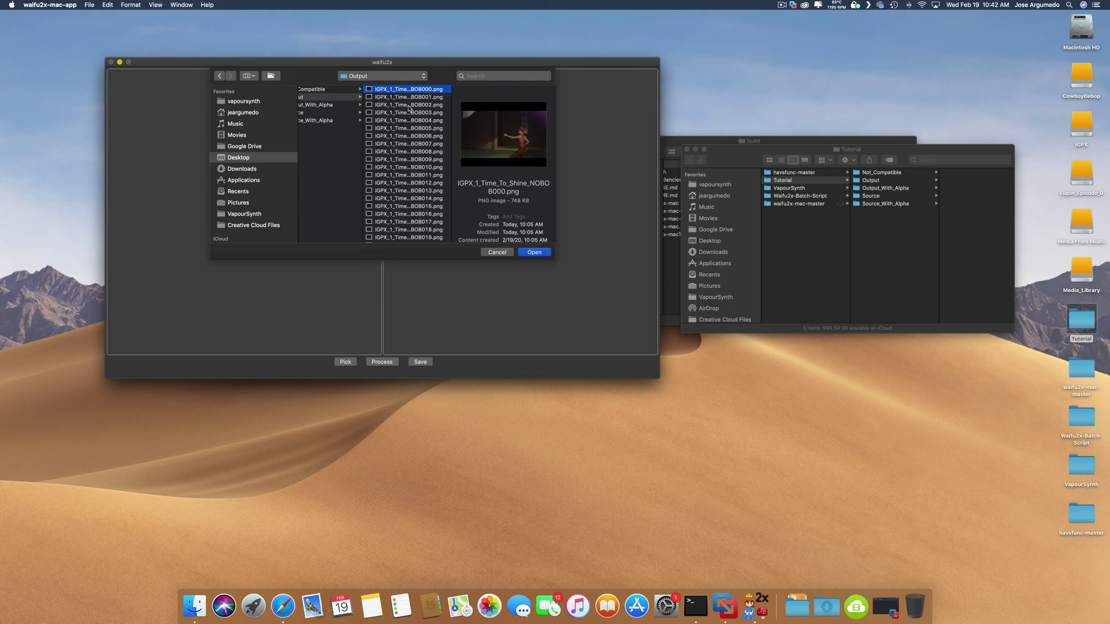
{"action": "key", "text": "space"}
{"action": "key", "text": "space"}
{"action": "left_click", "coordinate": [352, 105]}
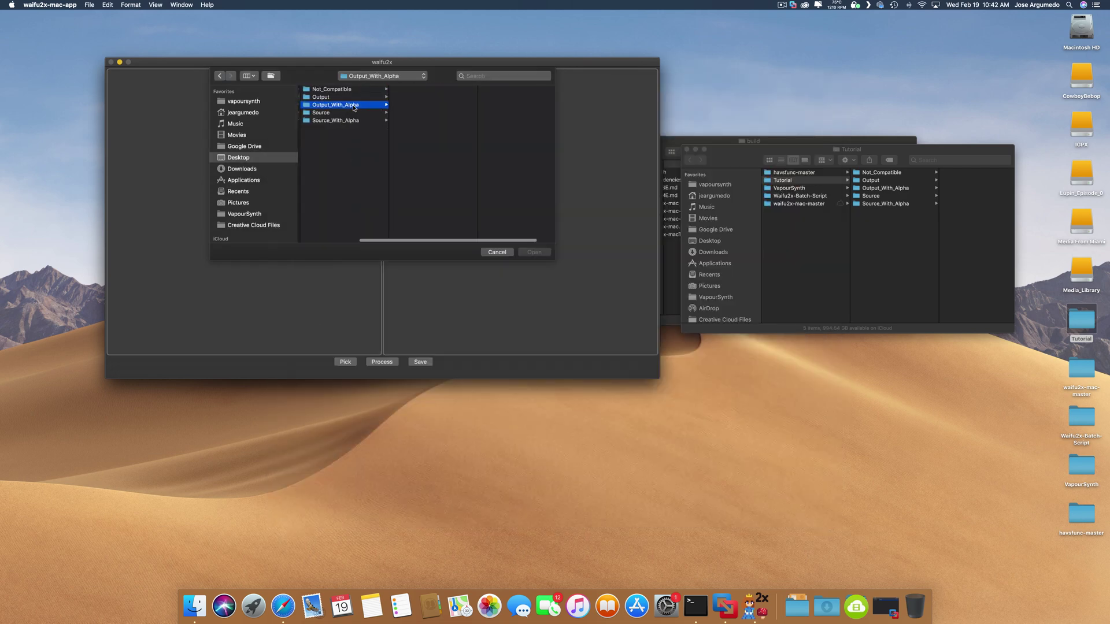
{"action": "key", "text": "space"}
{"action": "key", "text": "space"}
{"action": "key", "text": "space"}
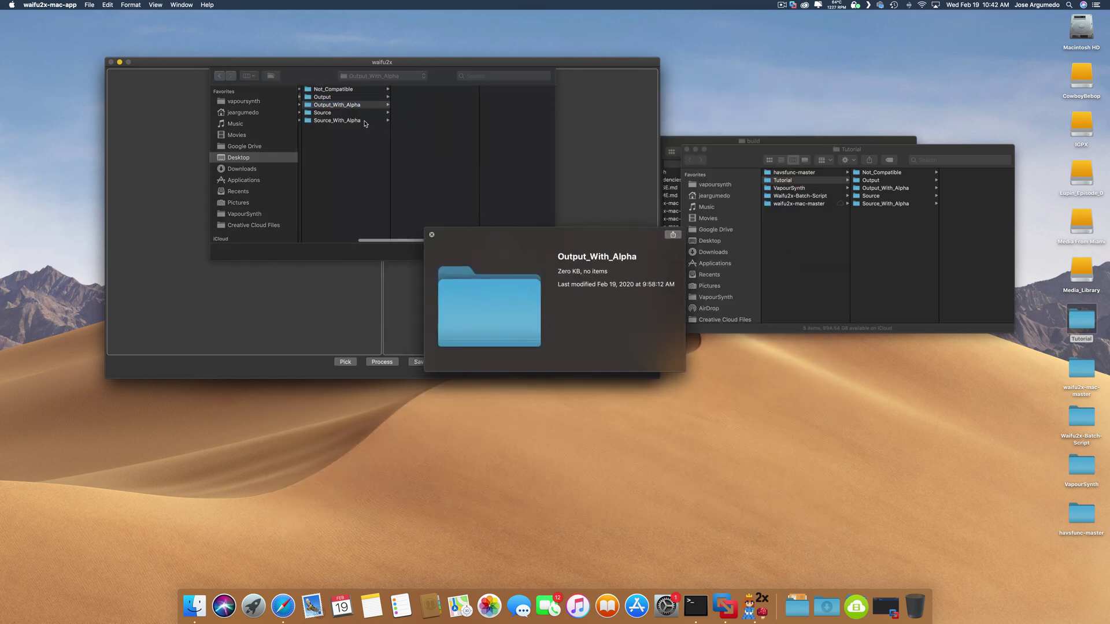
{"action": "key", "text": "space"}
{"action": "left_click", "coordinate": [367, 121]}
{"action": "key", "text": "Right"}
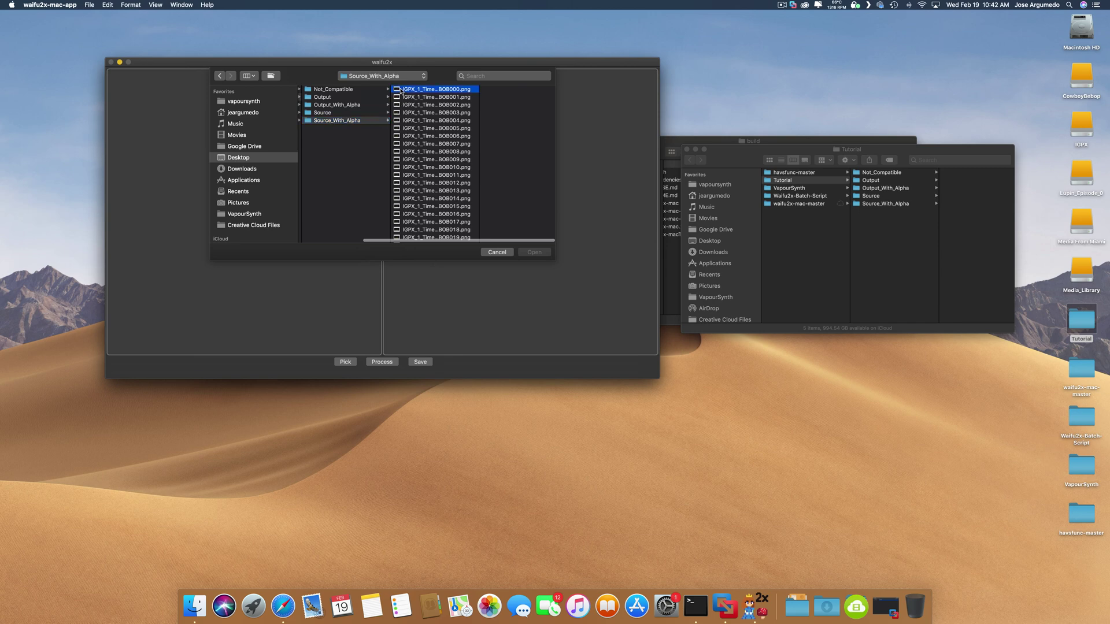
{"action": "key", "text": "space"}
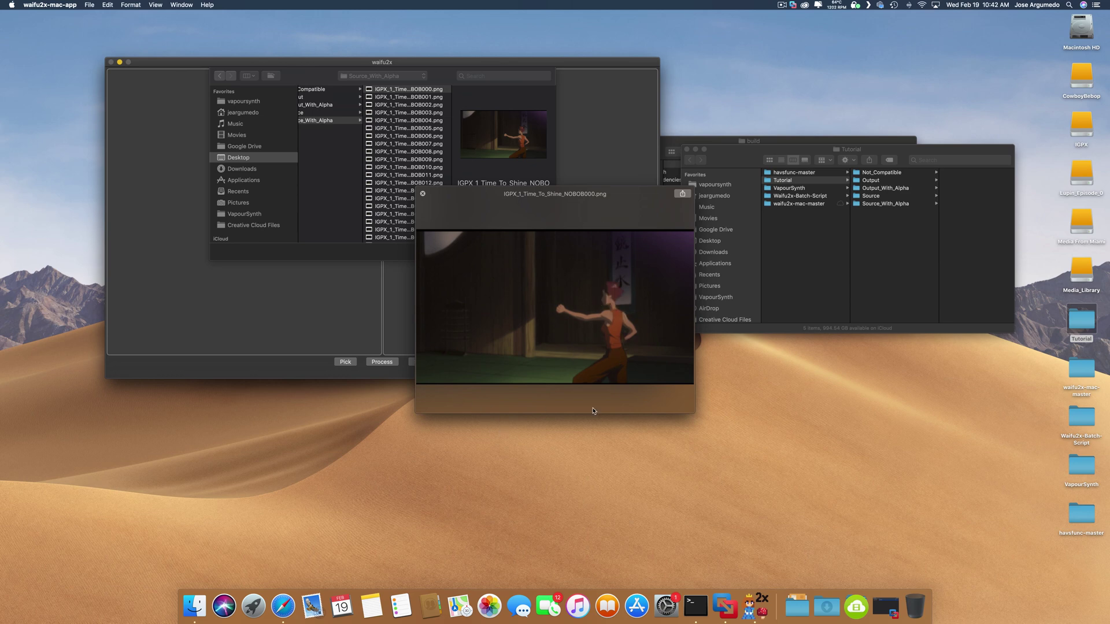
{"action": "key", "text": "space"}
Load the last Source frame, IGPX_1_Time_To_Shine_NOBOB144.png, as the input image.
{"action": "left_click", "coordinate": [327, 113]}
{"action": "scroll", "coordinate": [436, 236], "scroll_direction": "down", "scroll_amount": 15}
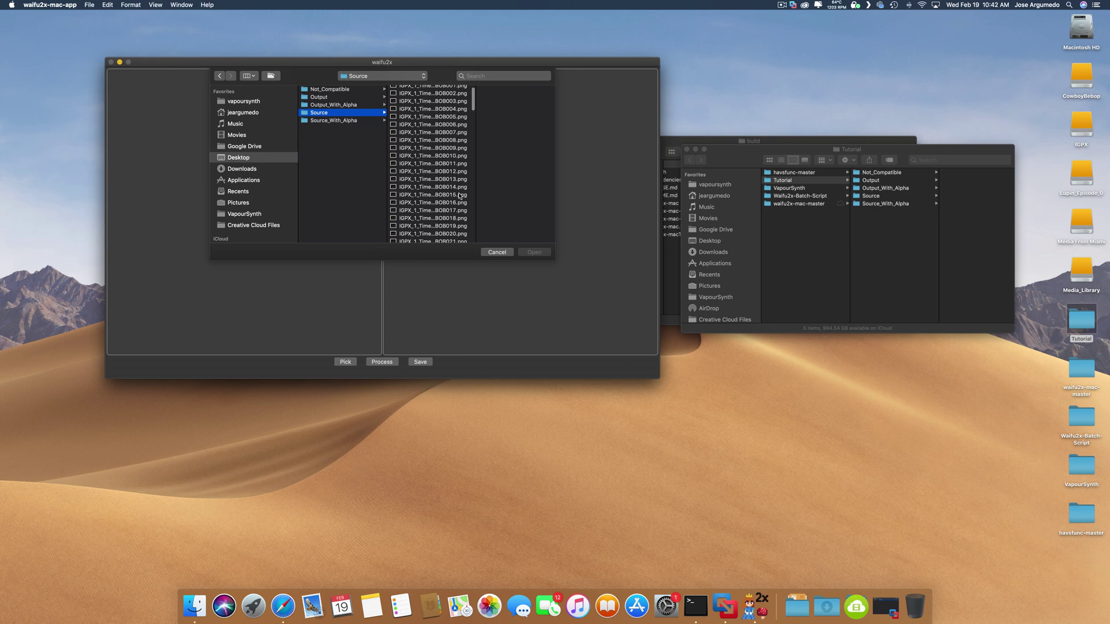
{"action": "left_click", "coordinate": [436, 238]}
{"action": "left_click", "coordinate": [532, 252]}
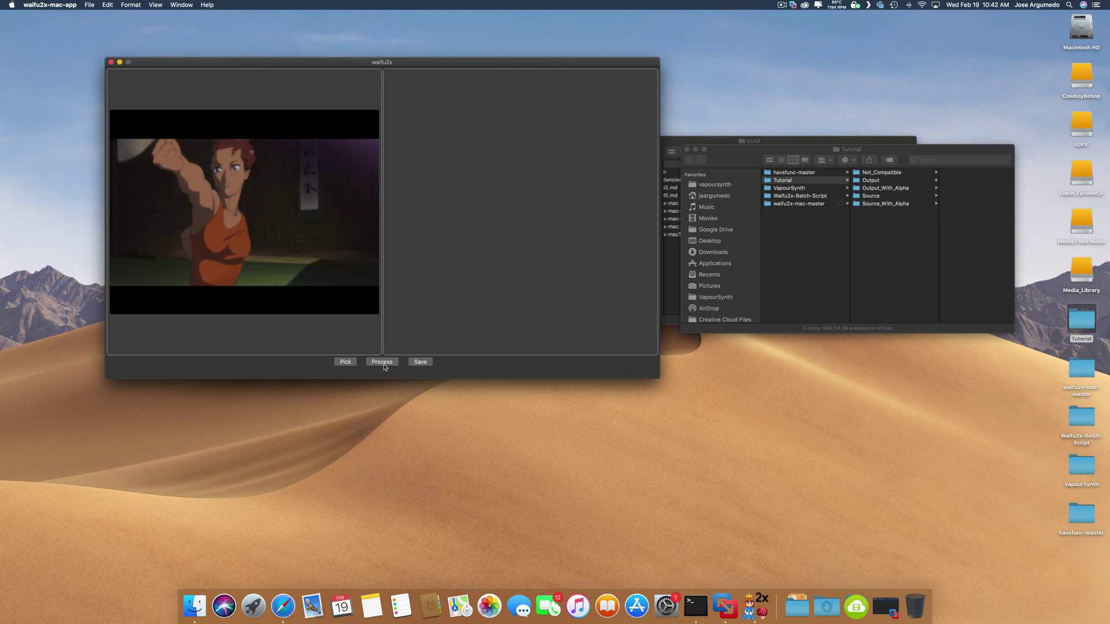
Process the loaded NOBOB144 frame, finishing in about 0.48 seconds.
{"action": "left_click", "coordinate": [384, 364]}
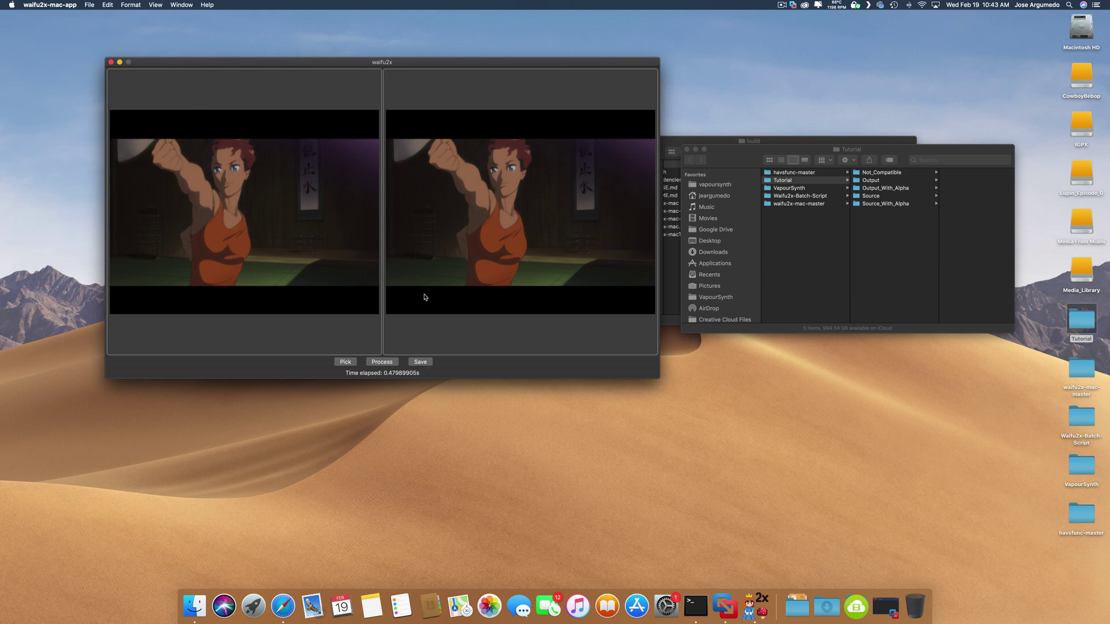
Save the upscaled frame as PhotoExample.png with Desktop as the location.
{"action": "left_click", "coordinate": [420, 362]}
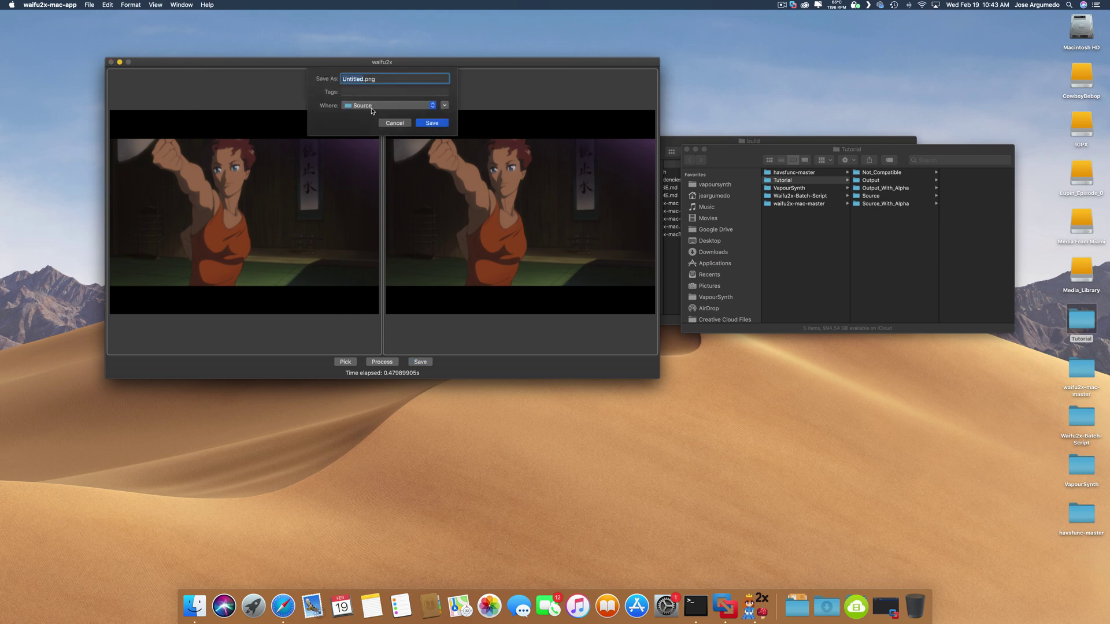
{"action": "left_click", "coordinate": [416, 106]}
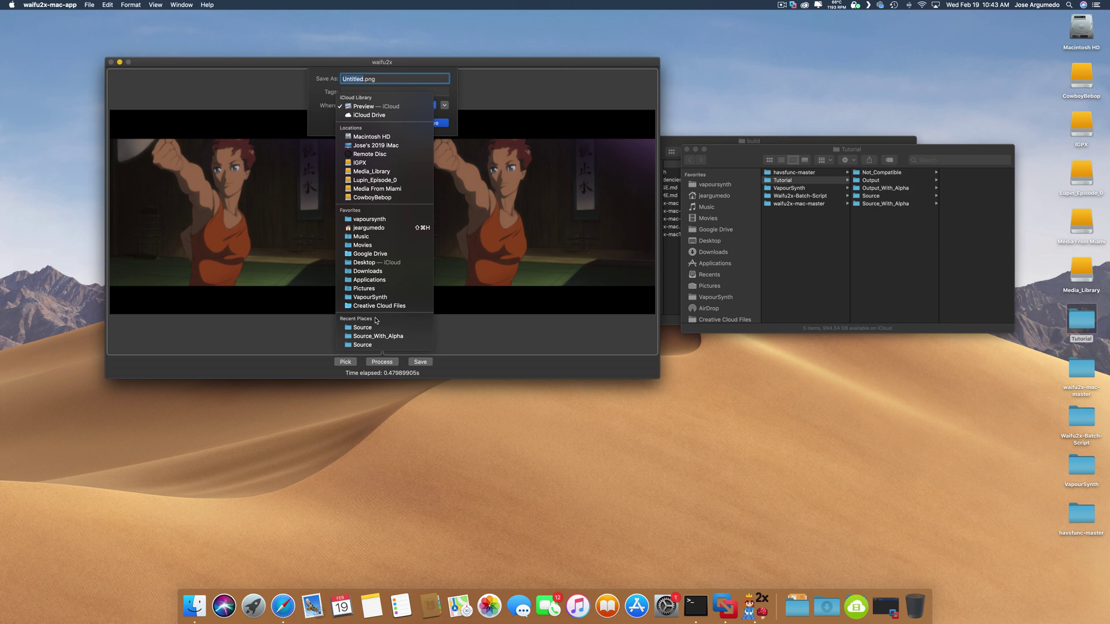
{"action": "left_click", "coordinate": [381, 263]}
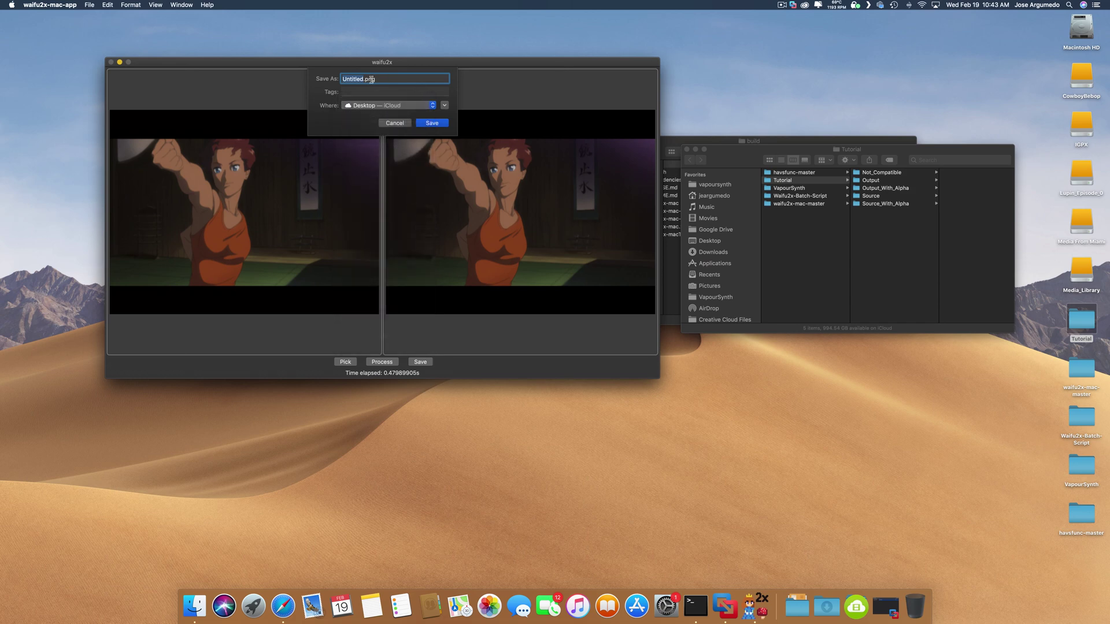
{"action": "type", "text": "PhotoExample"}
{"action": "key", "text": "Return"}
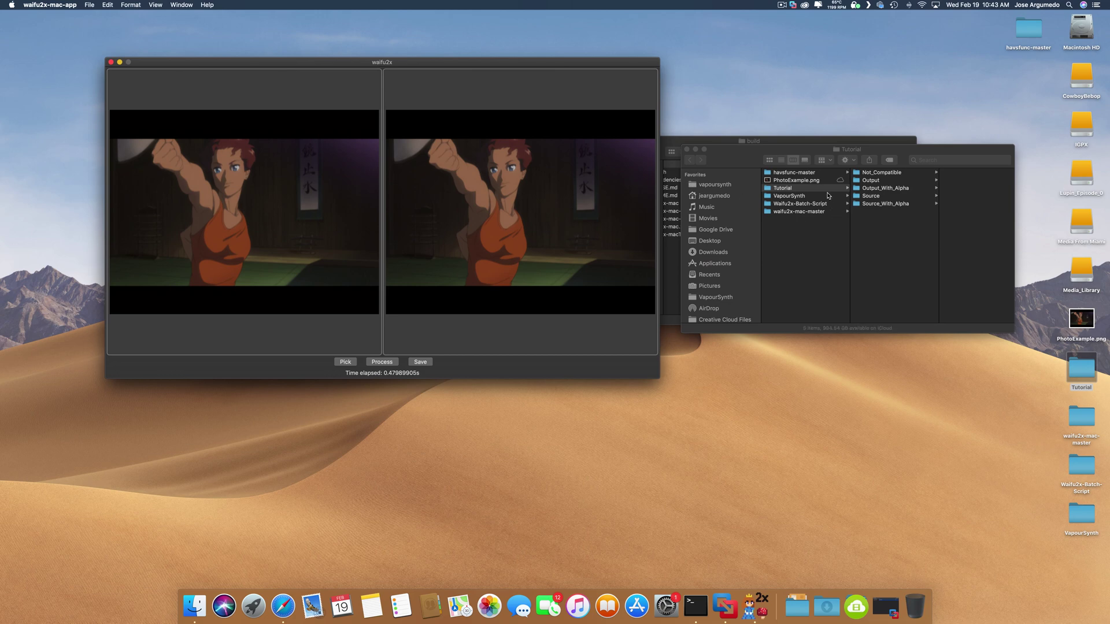
Preview PhotoExample.png in Quick Look, then close the waifu2x window to quit.
{"action": "left_click", "coordinate": [1081, 319]}
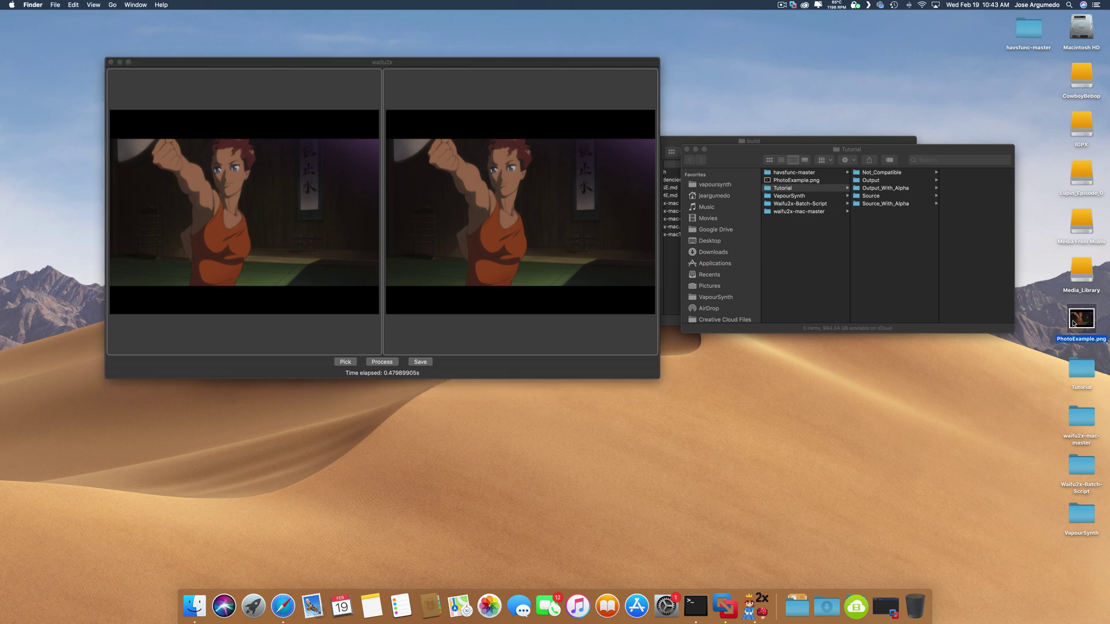
{"action": "key", "text": "space"}
{"action": "key", "text": "space"}
{"action": "left_click", "coordinate": [160, 63]}
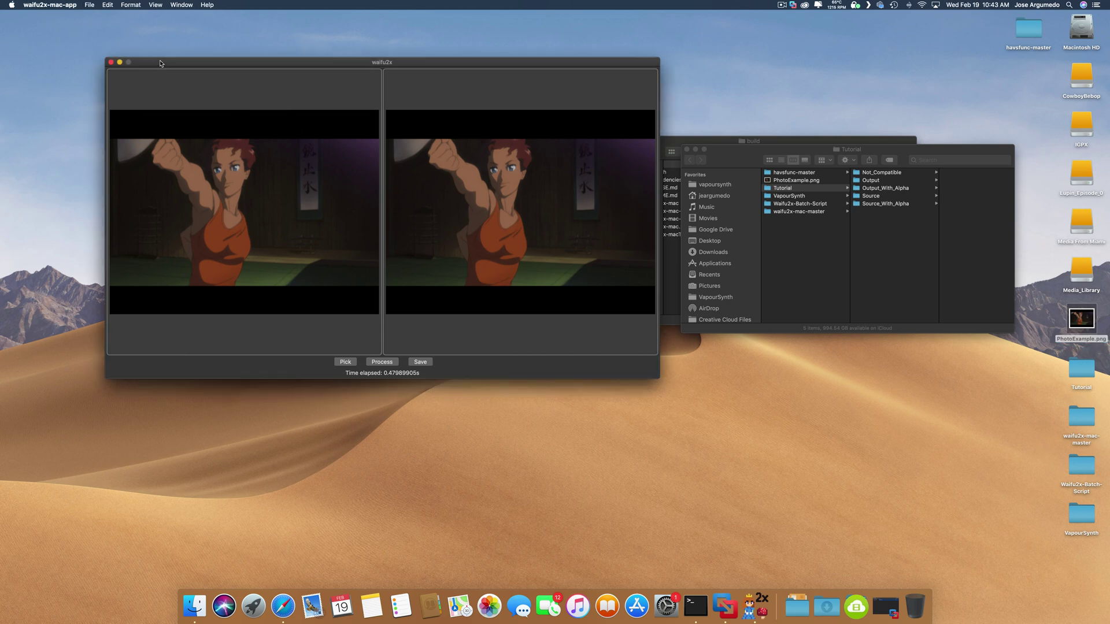
{"action": "left_click", "coordinate": [110, 62]}
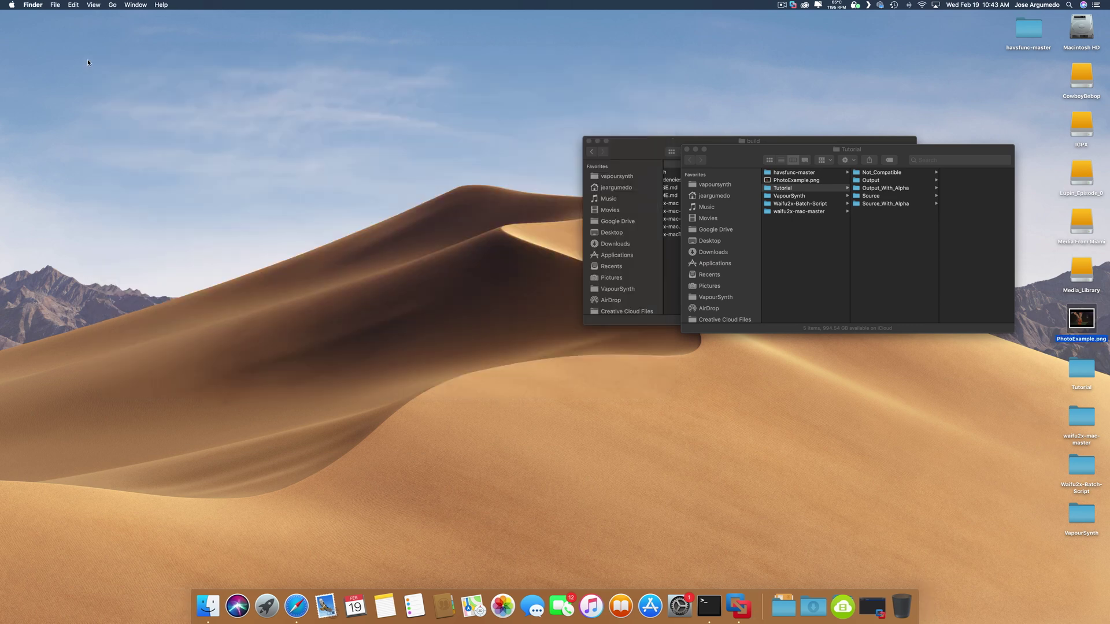
Close the build window and preview Waifu2x-Script.sh in Waifu2x-Batch-Script.
{"action": "left_click", "coordinate": [588, 142]}
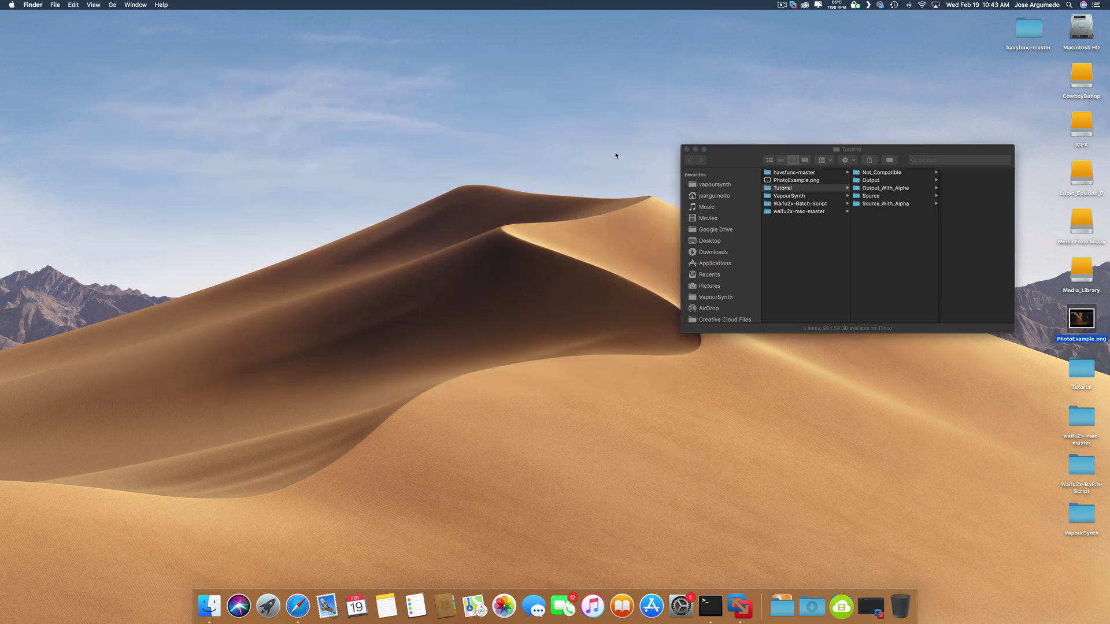
{"action": "left_click", "coordinate": [802, 204]}
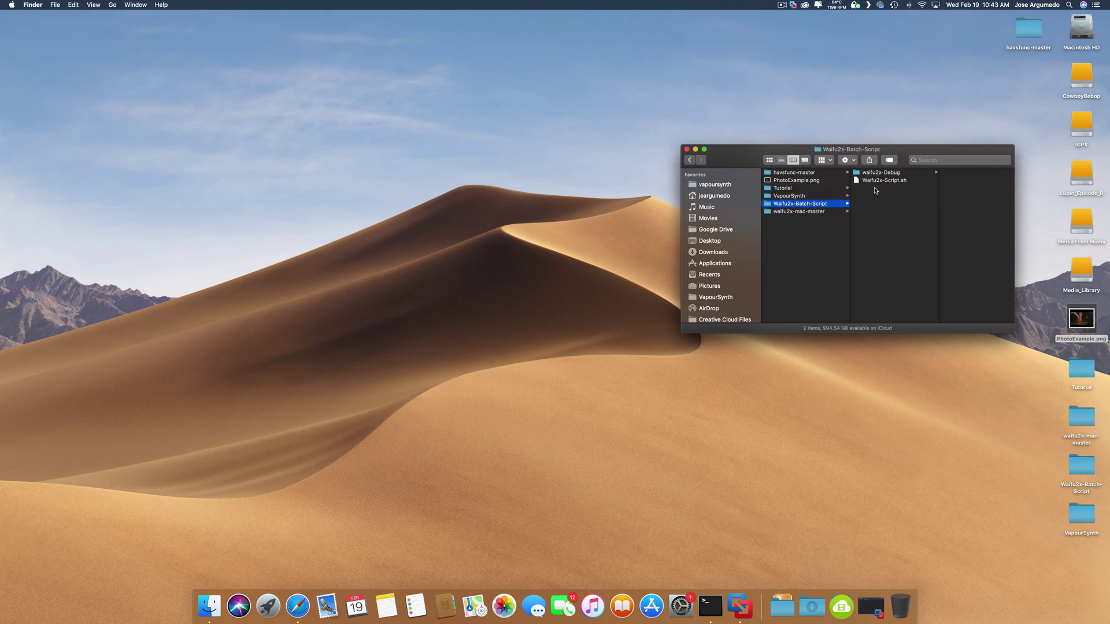
{"action": "left_click", "coordinate": [888, 180]}
{"action": "key", "text": "space"}
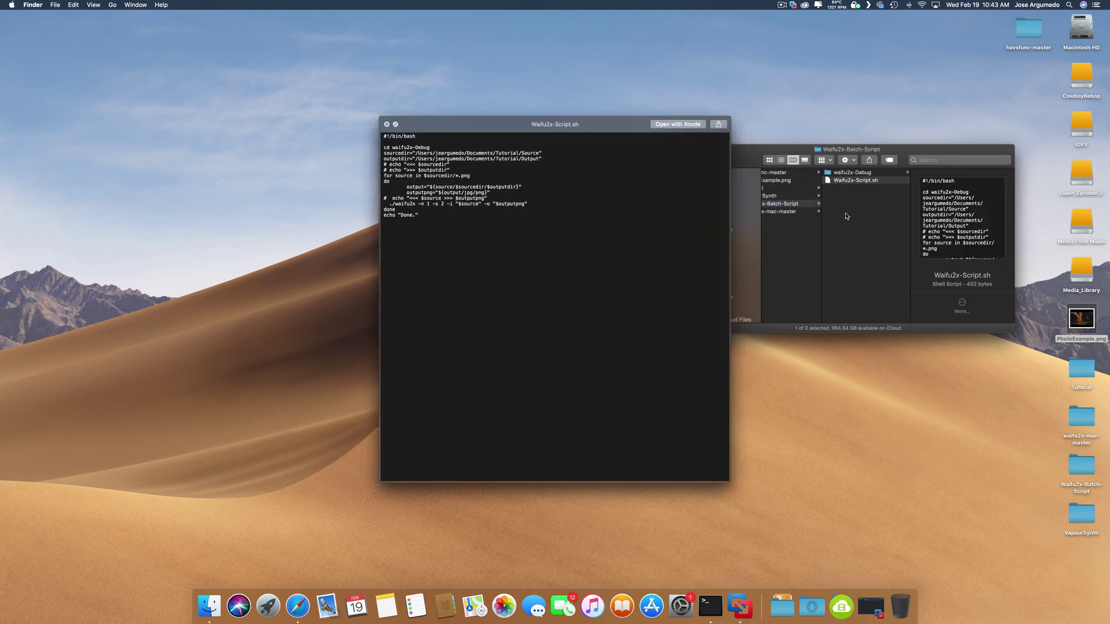
{"action": "key", "text": "space"}
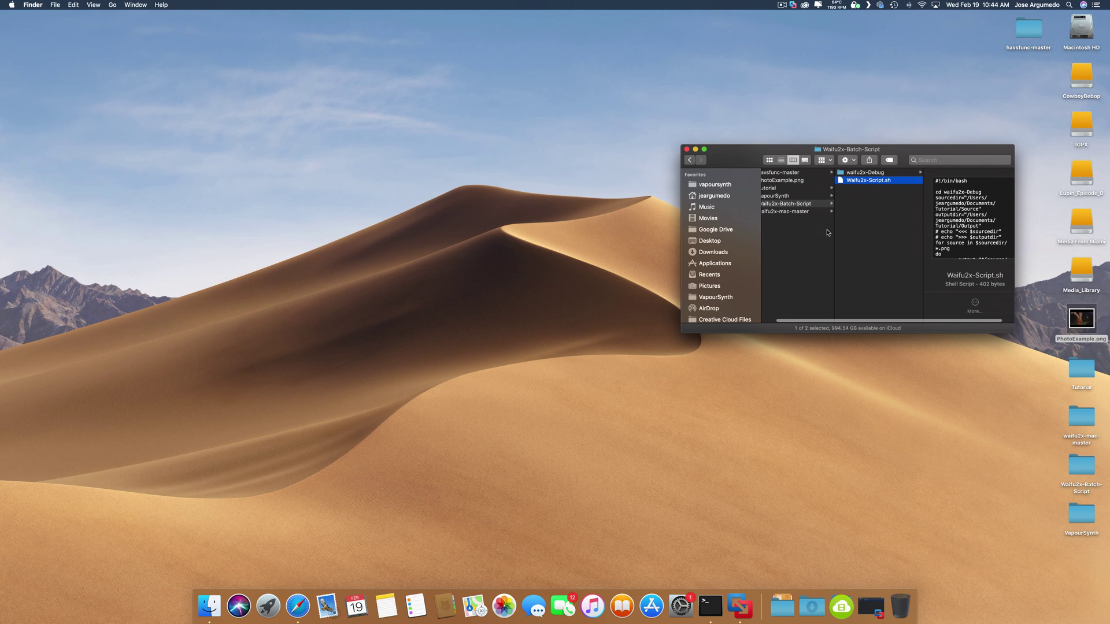
Navigate to Desktop > Tutorial > Source to list the frame files.
{"action": "left_click", "coordinate": [827, 233]}
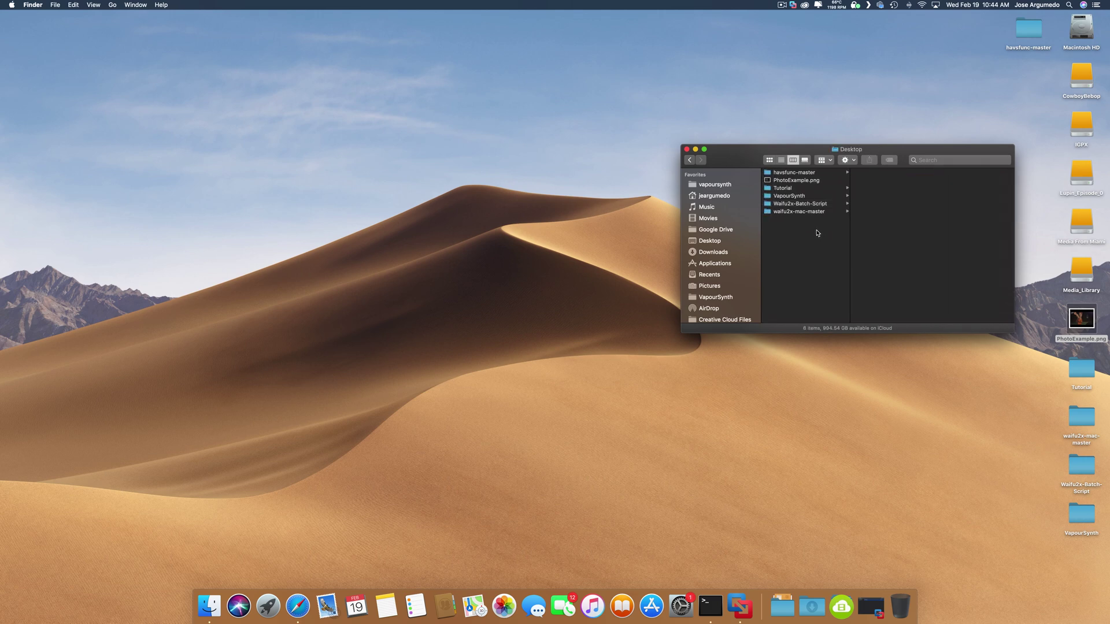
{"action": "left_click", "coordinate": [815, 188]}
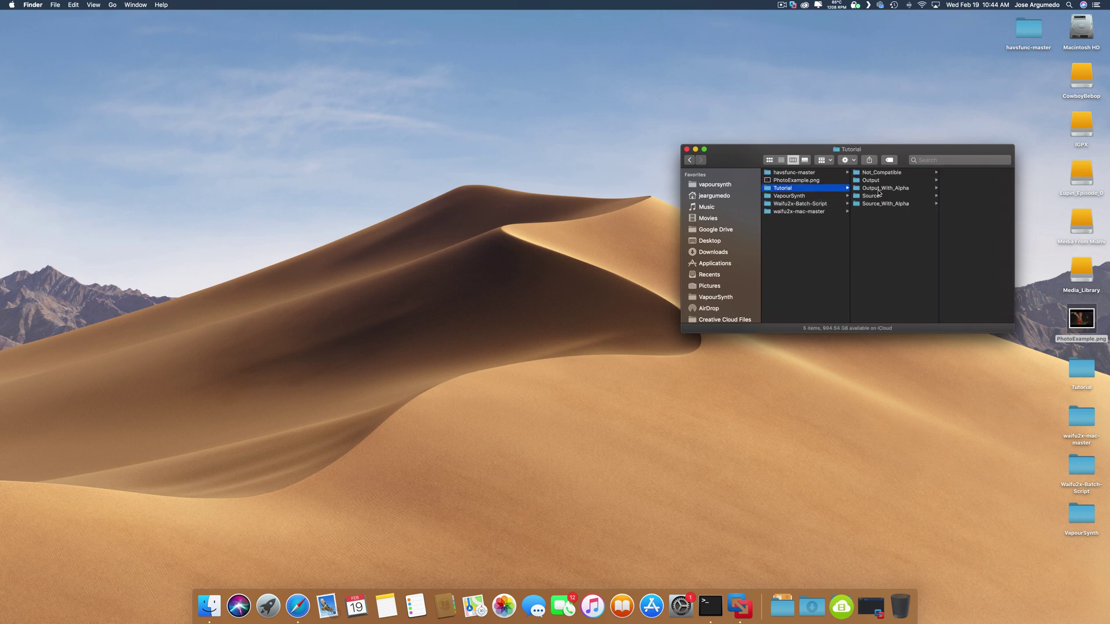
{"action": "left_click", "coordinate": [883, 196]}
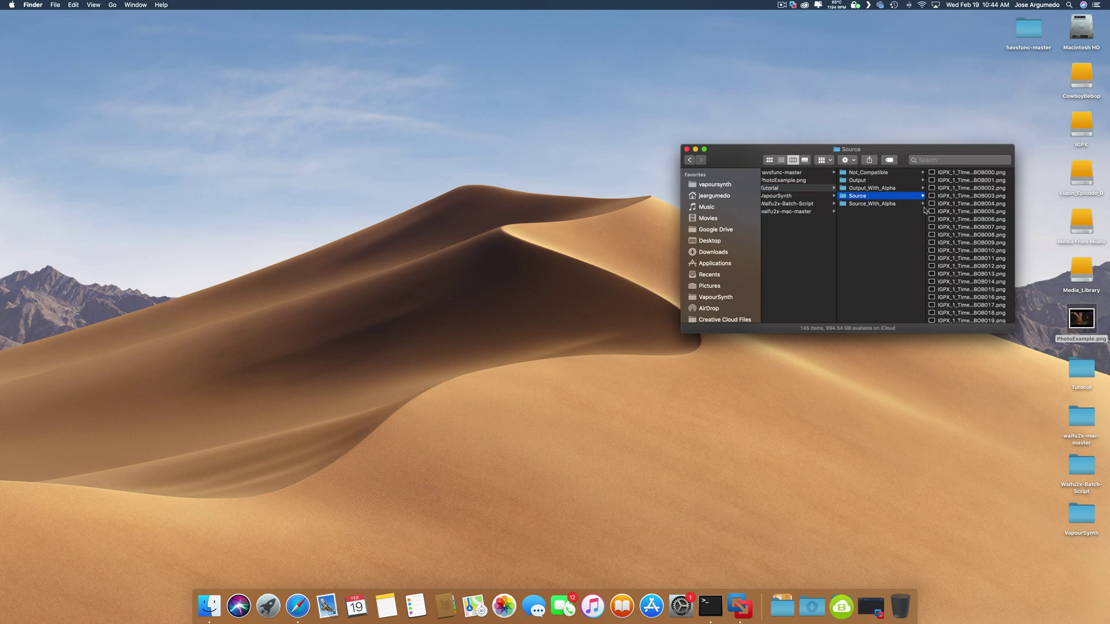
Preview the Source frames from NOBOB000 through NOBOB138 to the last, NOBOB144.
{"action": "left_click", "coordinate": [953, 173]}
{"action": "key", "text": "space"}
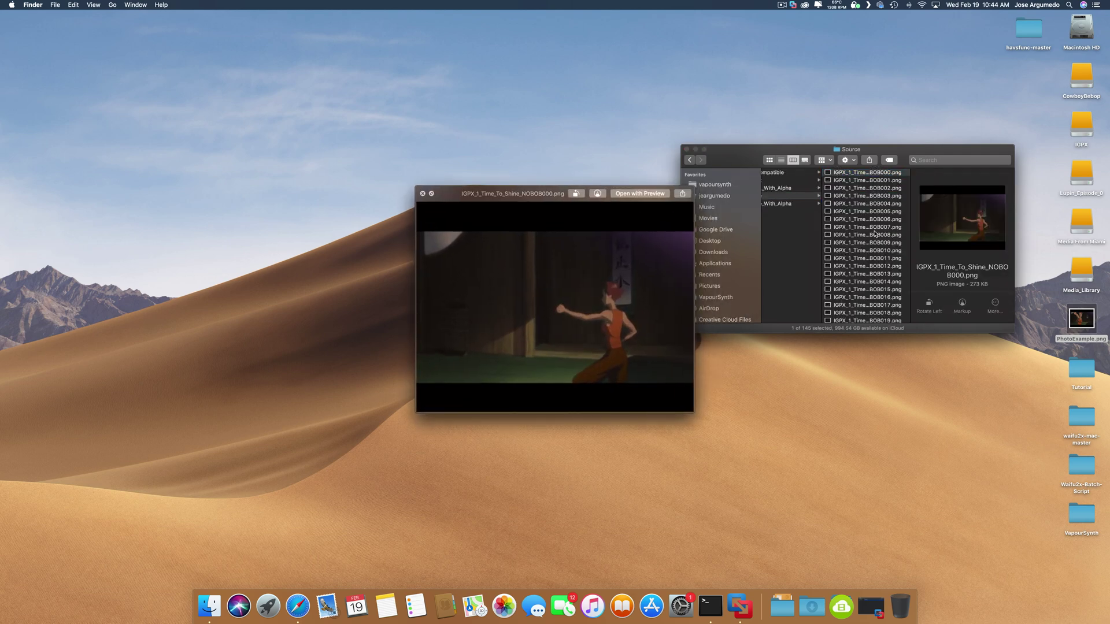
{"action": "scroll", "coordinate": [875, 234], "scroll_direction": "down", "scroll_amount": 15}
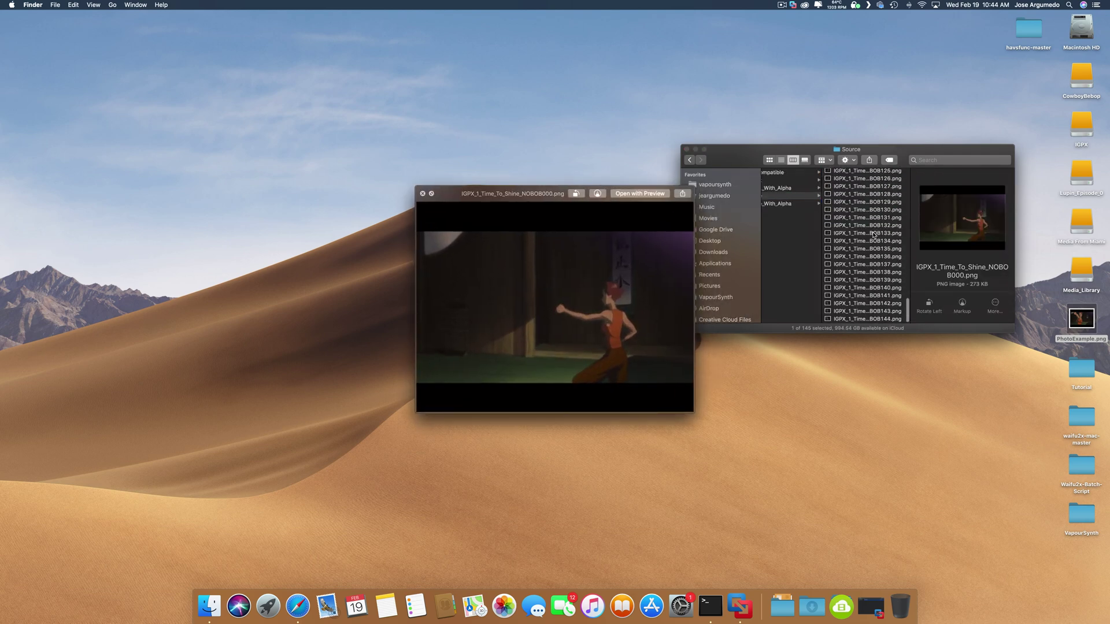
{"action": "left_click", "coordinate": [865, 271]}
{"action": "key", "text": "Down"}
{"action": "key", "text": "Down"}
{"action": "key", "text": "Down"}
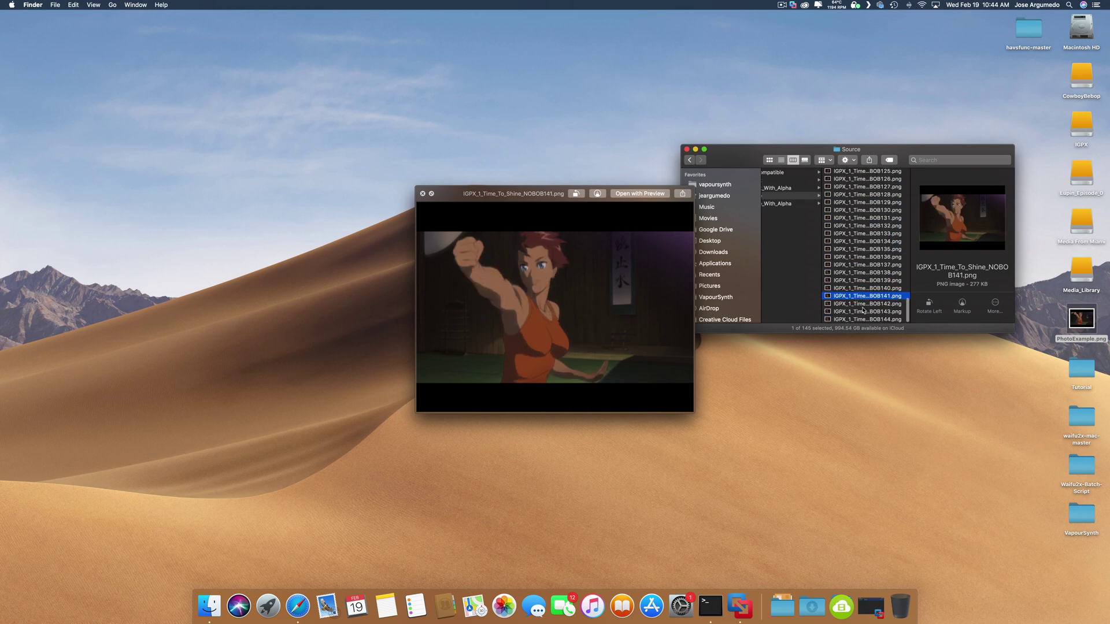
{"action": "key", "text": "Up"}
{"action": "key", "text": "Up"}
{"action": "key", "text": "Up"}
{"action": "key", "text": "Up"}
{"action": "key", "text": "Up"}
{"action": "key", "text": "Up"}
{"action": "scroll", "coordinate": [864, 260], "scroll_direction": "up", "scroll_amount": 10}
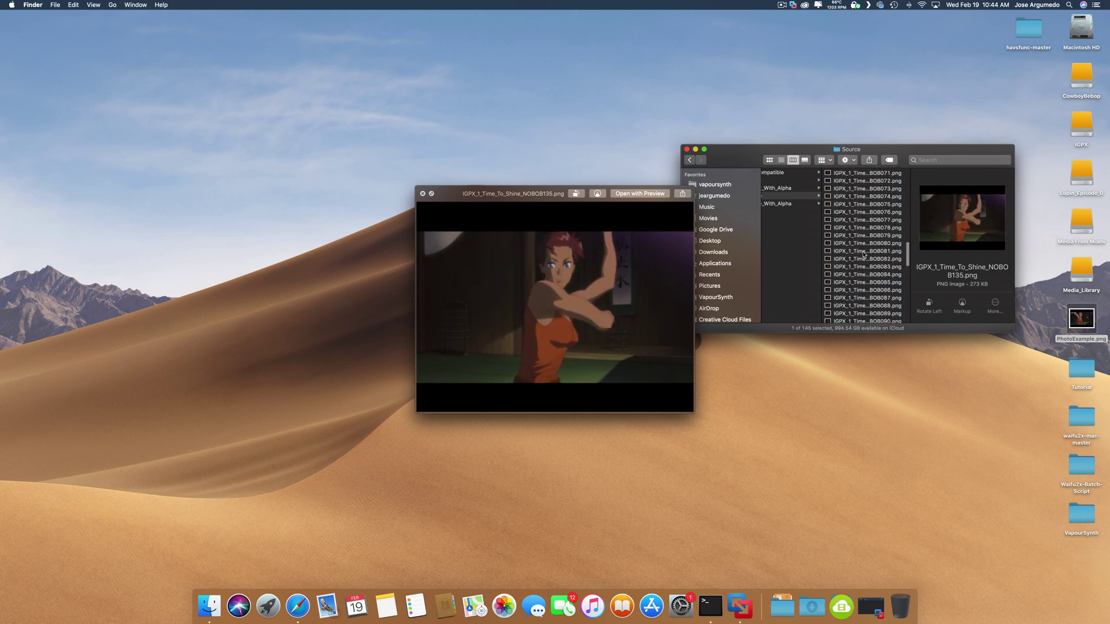
{"action": "scroll", "coordinate": [863, 255], "scroll_direction": "down", "scroll_amount": 10}
{"action": "left_click", "coordinate": [881, 319]}
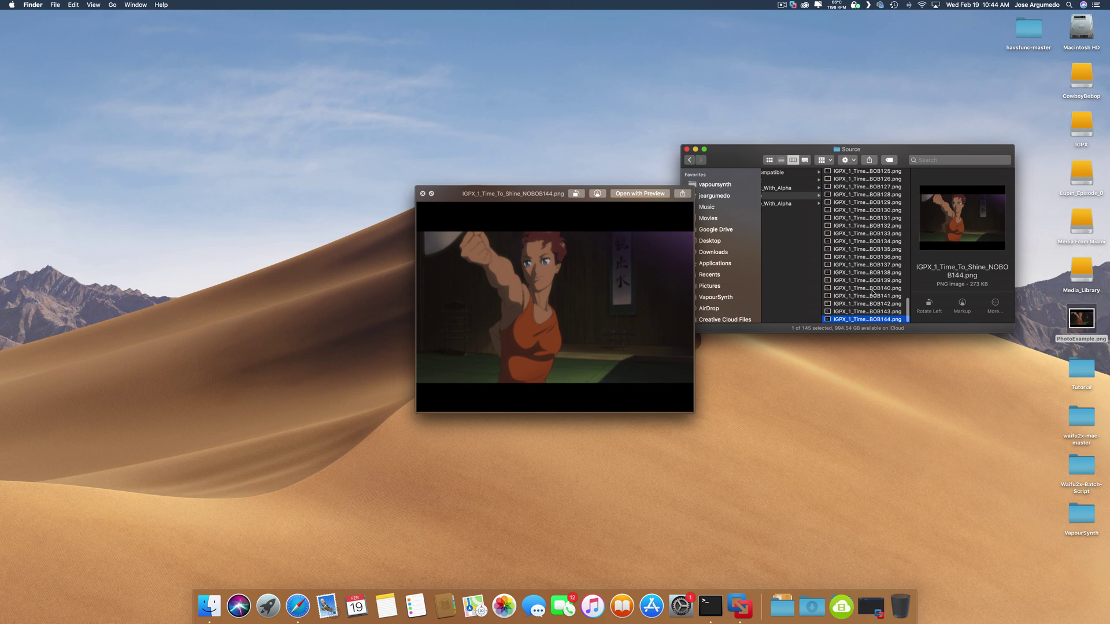
Reopen Source from Tutorial and step through the later frames to NOBOB144.
{"action": "left_click", "coordinate": [793, 255]}
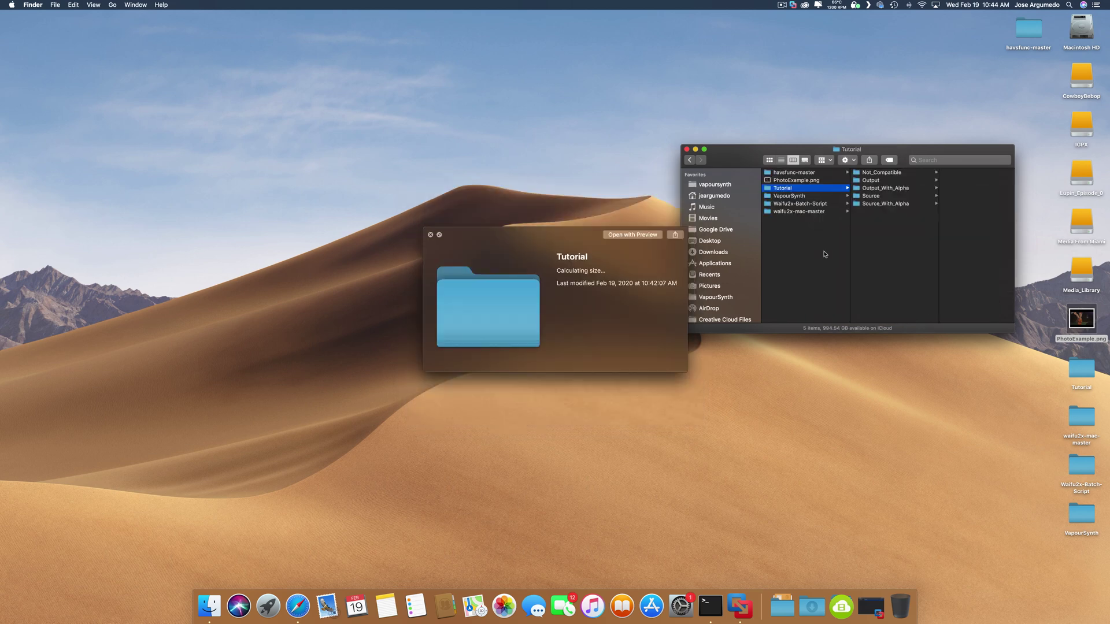
{"action": "left_click", "coordinate": [885, 228]}
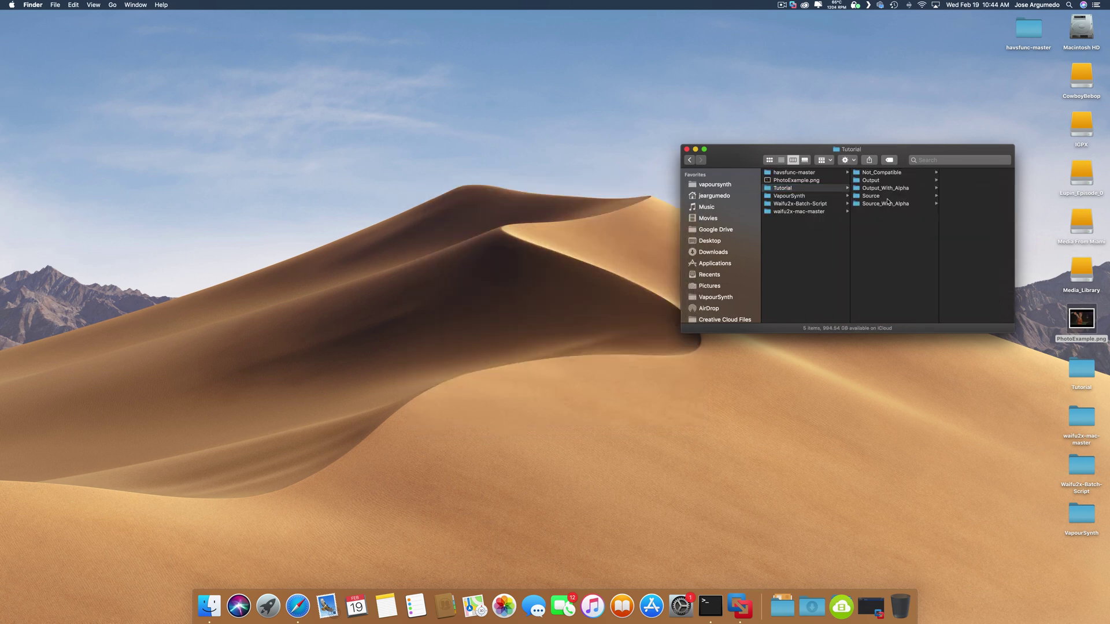
{"action": "left_click", "coordinate": [888, 197]}
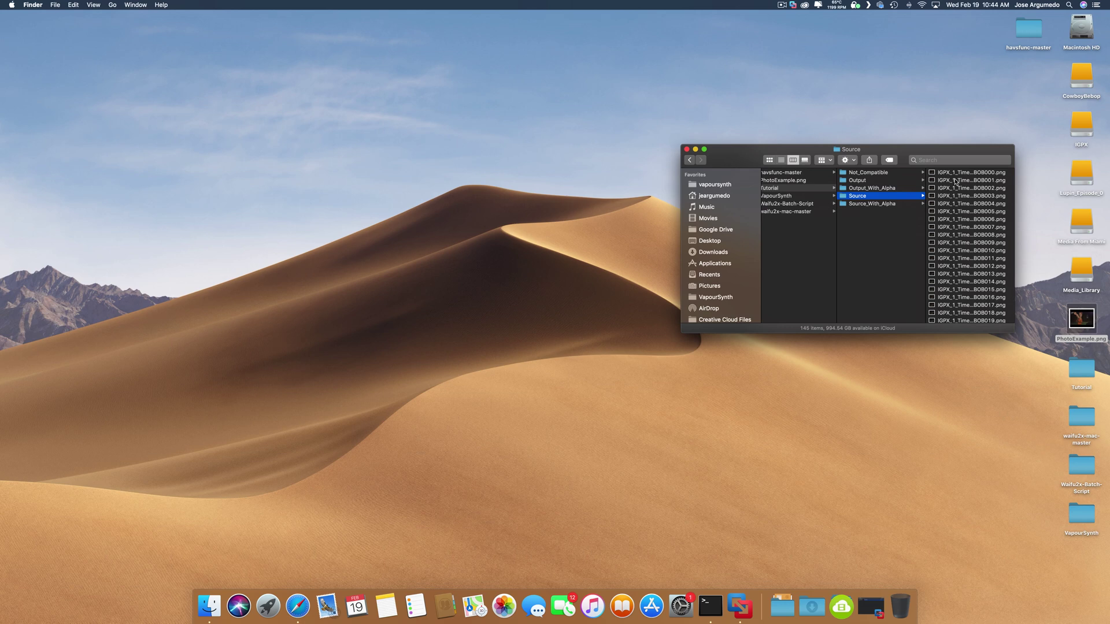
{"action": "scroll", "coordinate": [955, 181], "scroll_direction": "down", "scroll_amount": 15}
{"action": "left_click", "coordinate": [964, 211]}
{"action": "key", "text": "space"}
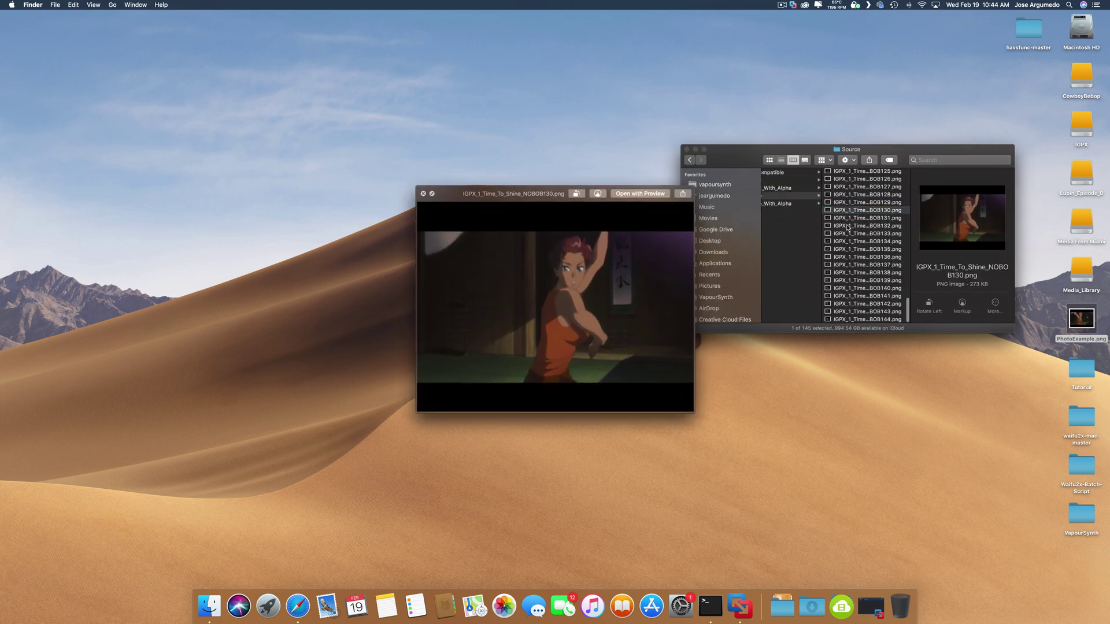
{"action": "key", "text": "Down"}
{"action": "key", "text": "Down"}
{"action": "key", "text": "Down"}
{"action": "key", "text": "Down"}
{"action": "key", "text": "Down"}
{"action": "key", "text": "Down"}
{"action": "key", "text": "Down"}
{"action": "key", "text": "Down"}
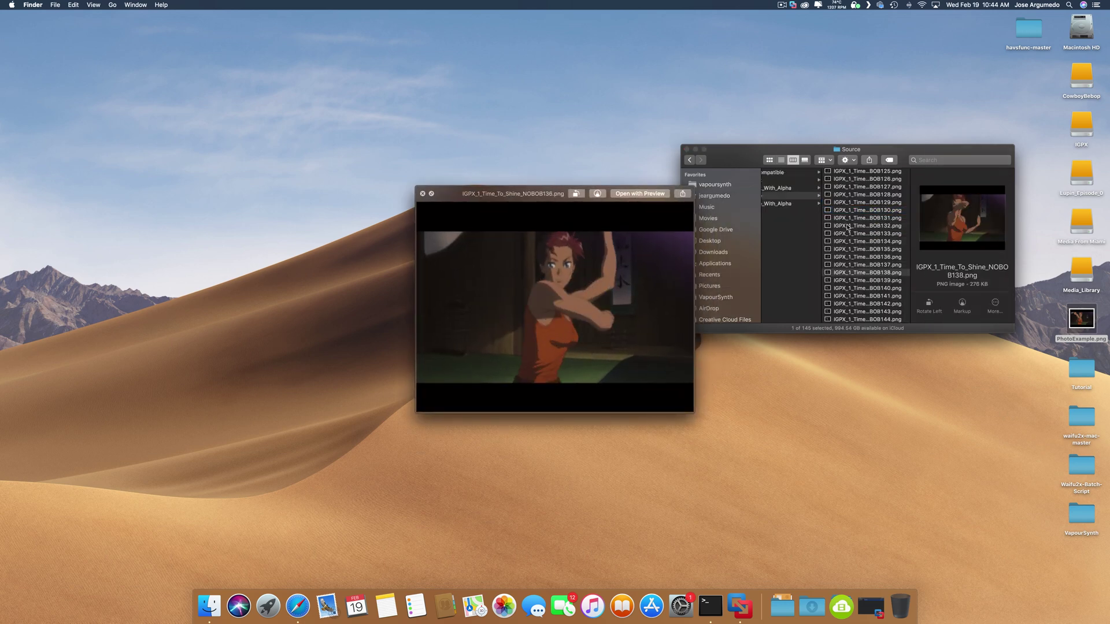
{"action": "key", "text": "Down"}
{"action": "key", "text": "Down"}
{"action": "key", "text": "Down"}
{"action": "key", "text": "Down"}
{"action": "key", "text": "Down"}
{"action": "key", "text": "Down"}
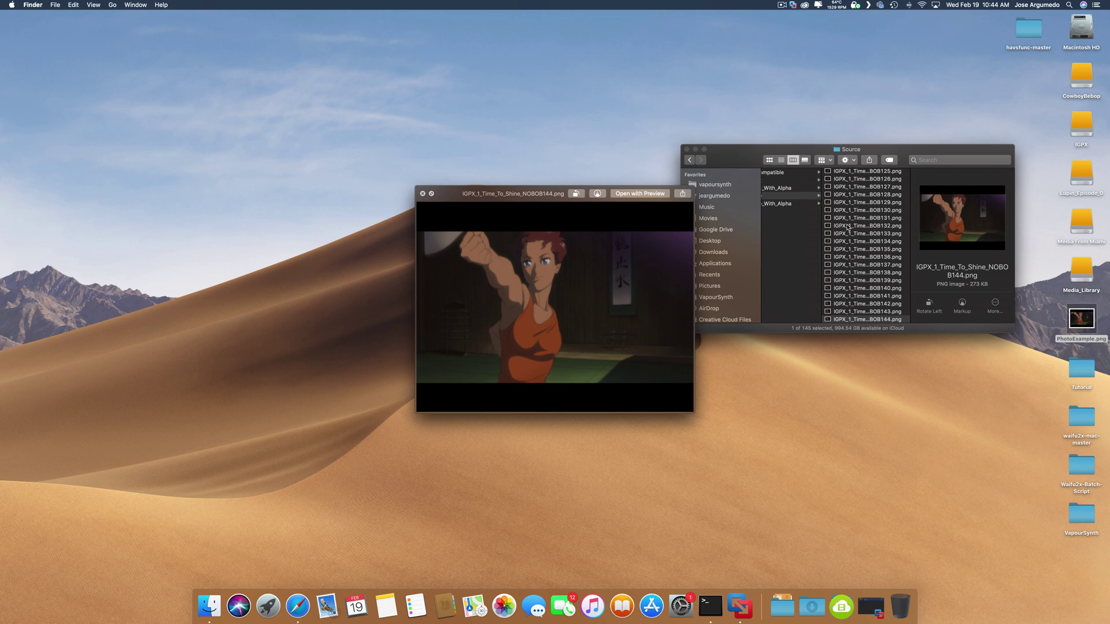
{"action": "key", "text": "space"}
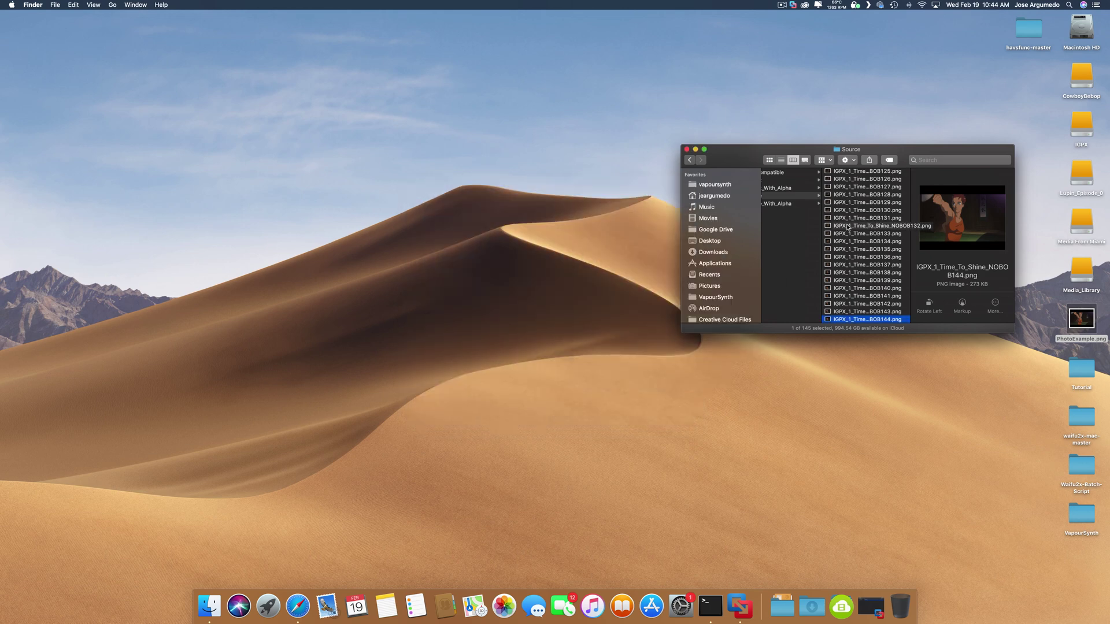
Open Waifu2x-Script.sh from Waifu2x-Batch-Script in TextEdit.
{"action": "scroll", "coordinate": [847, 227], "scroll_direction": "left", "scroll_amount": 5}
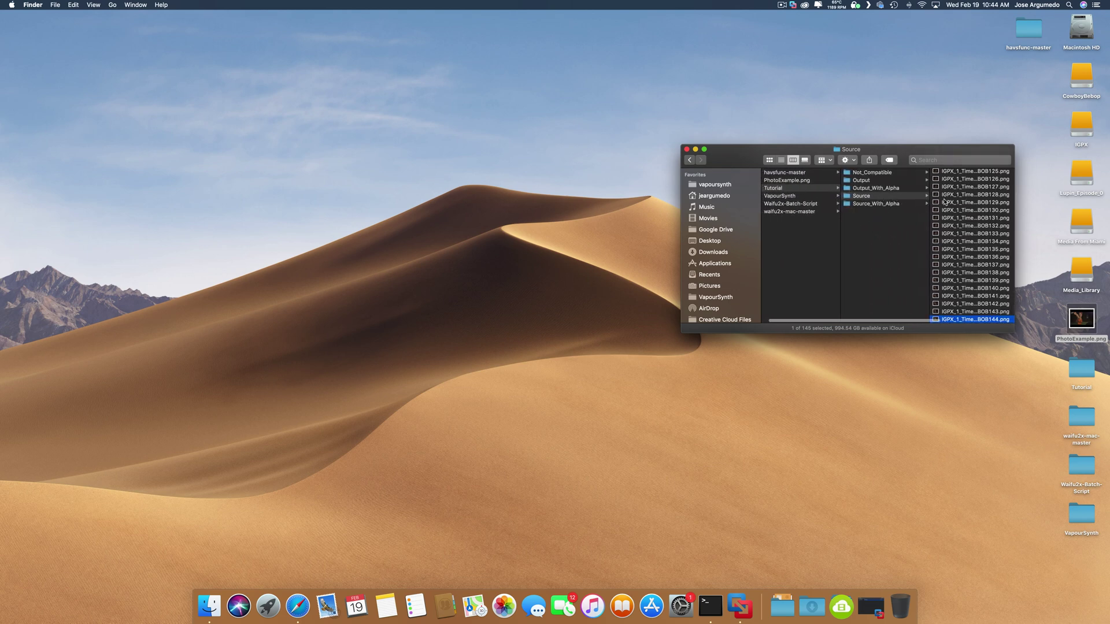
{"action": "scroll", "coordinate": [812, 197], "scroll_direction": "left", "scroll_amount": 1}
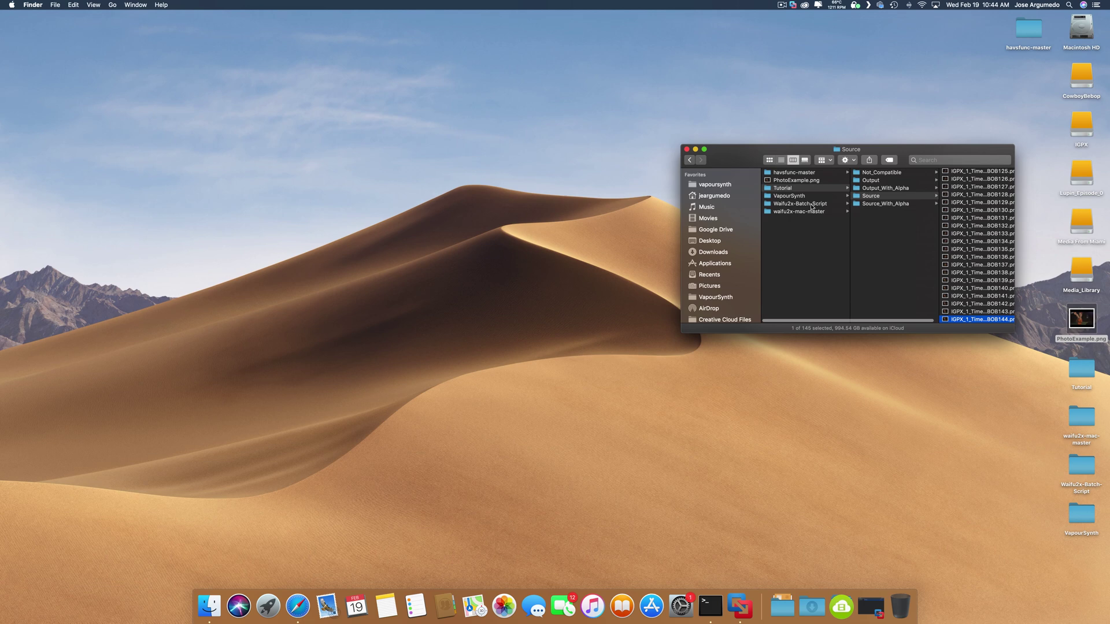
{"action": "left_click", "coordinate": [819, 205]}
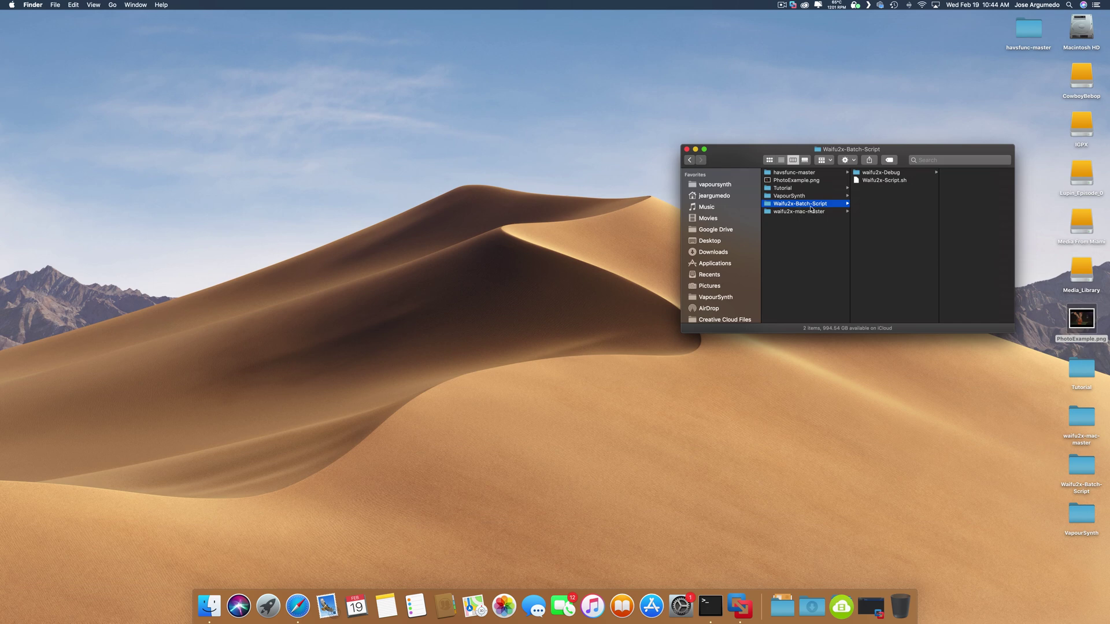
{"action": "left_click", "coordinate": [884, 183]}
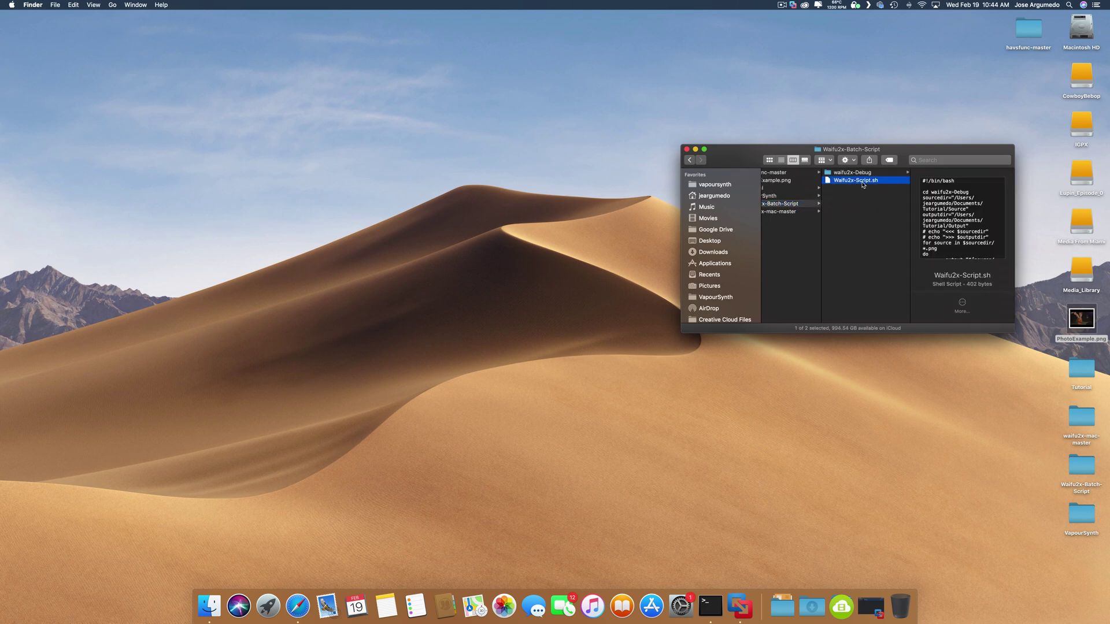
{"action": "right_click", "coordinate": [865, 181]}
{"action": "mouse_move", "coordinate": [895, 196]}
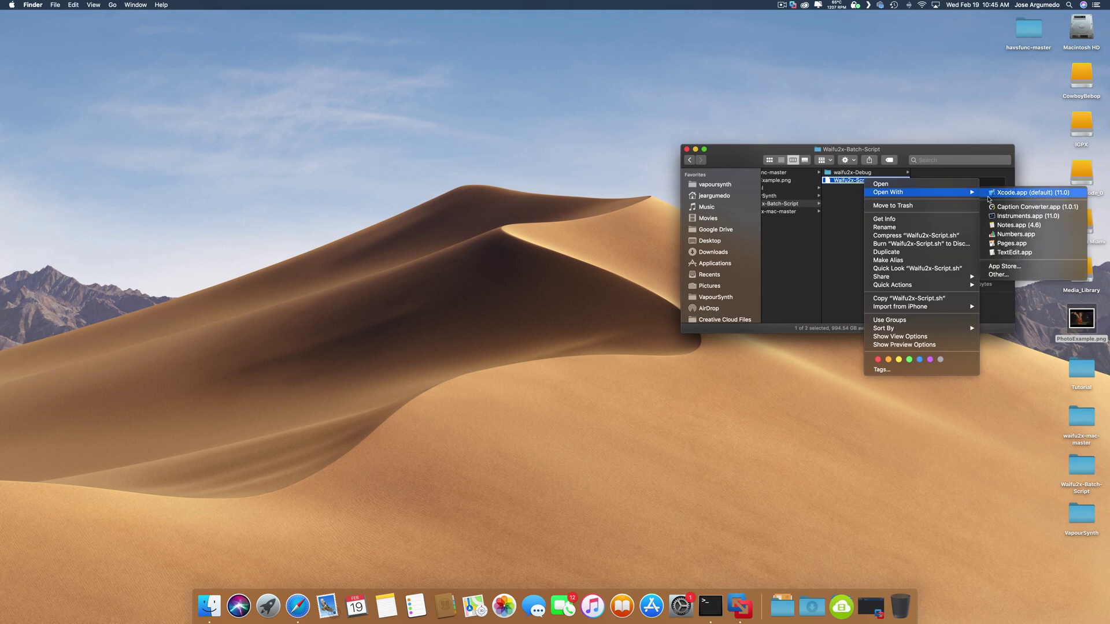
{"action": "left_click", "coordinate": [1003, 255]}
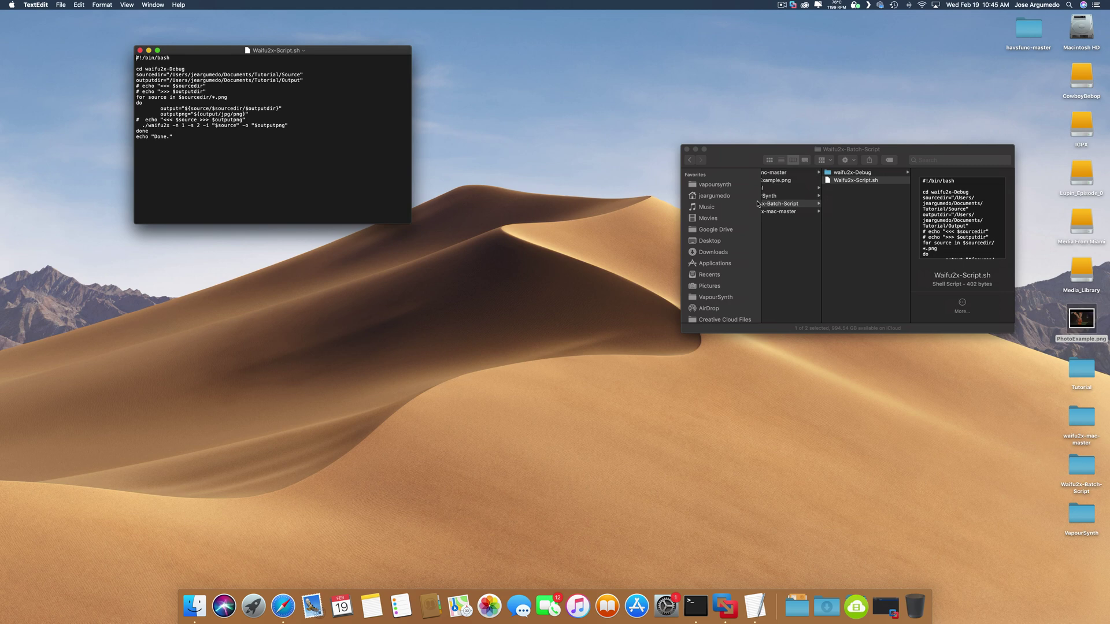
Return the Finder view to the Tutorial folder's subfolders.
{"action": "scroll", "coordinate": [812, 207], "scroll_direction": "left", "scroll_amount": 3}
{"action": "left_click", "coordinate": [813, 205]}
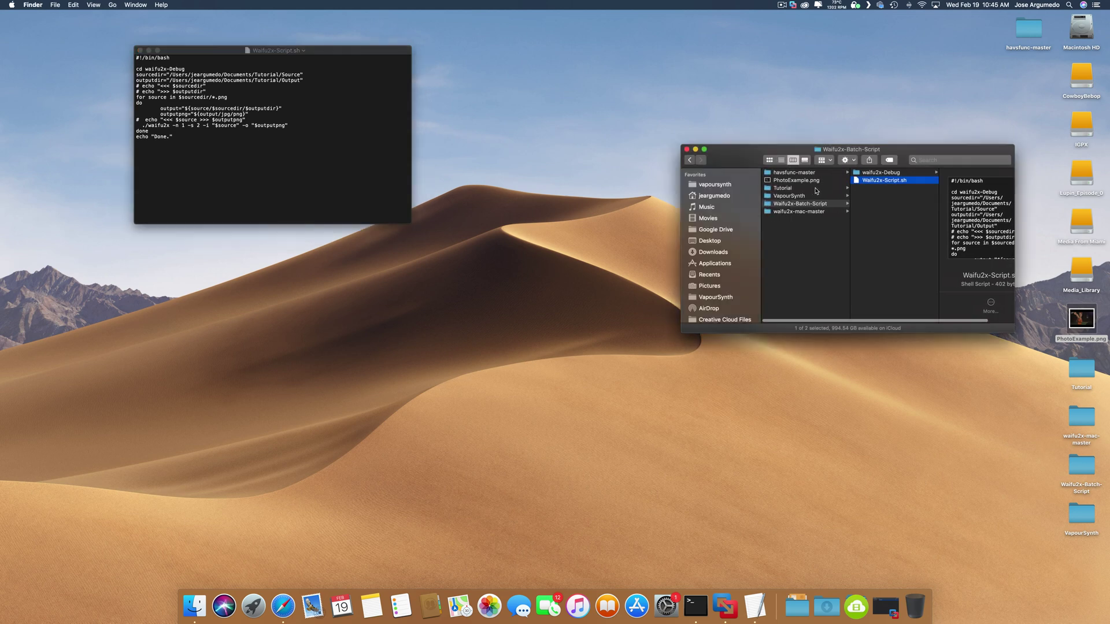
{"action": "left_click", "coordinate": [784, 188]}
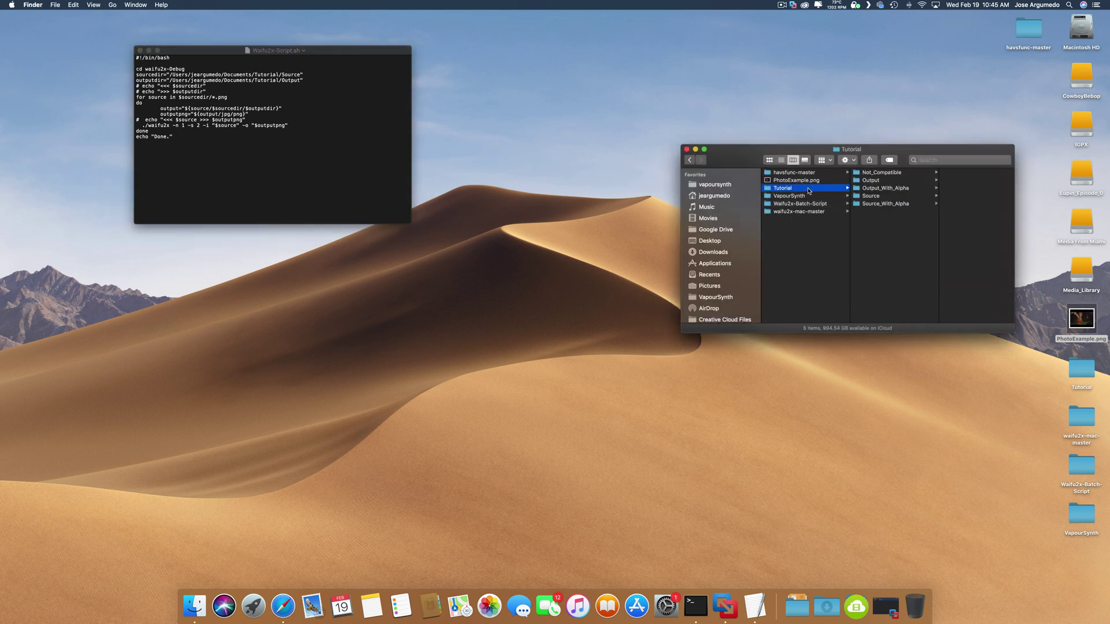
Replace the sourcedir path with the Desktop Tutorial/Source folder path.
{"action": "left_click", "coordinate": [885, 197]}
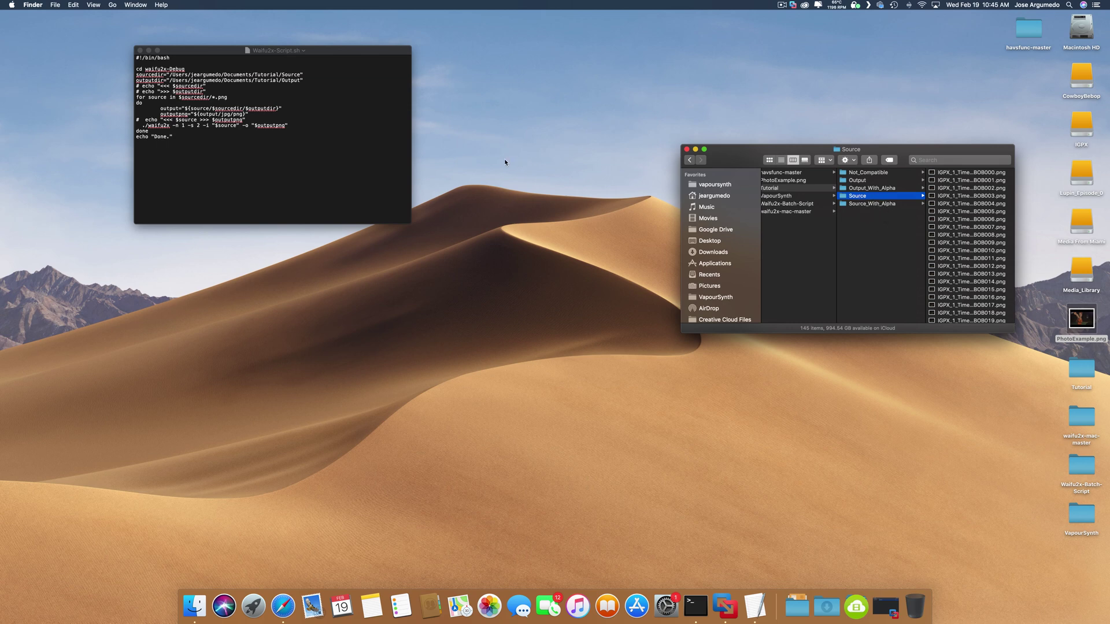
{"action": "left_click_drag", "start_coordinate": [860, 197], "coordinate": [317, 77]}
{"action": "key", "text": "super+c"}
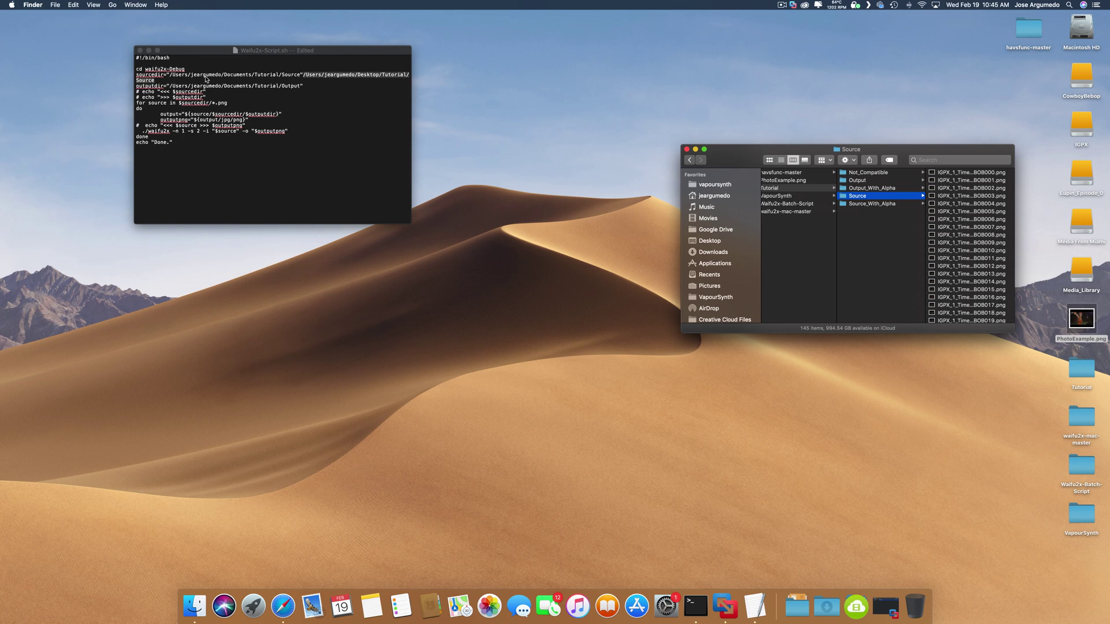
{"action": "left_click", "coordinate": [315, 76]}
{"action": "key", "text": "BackSpace"}
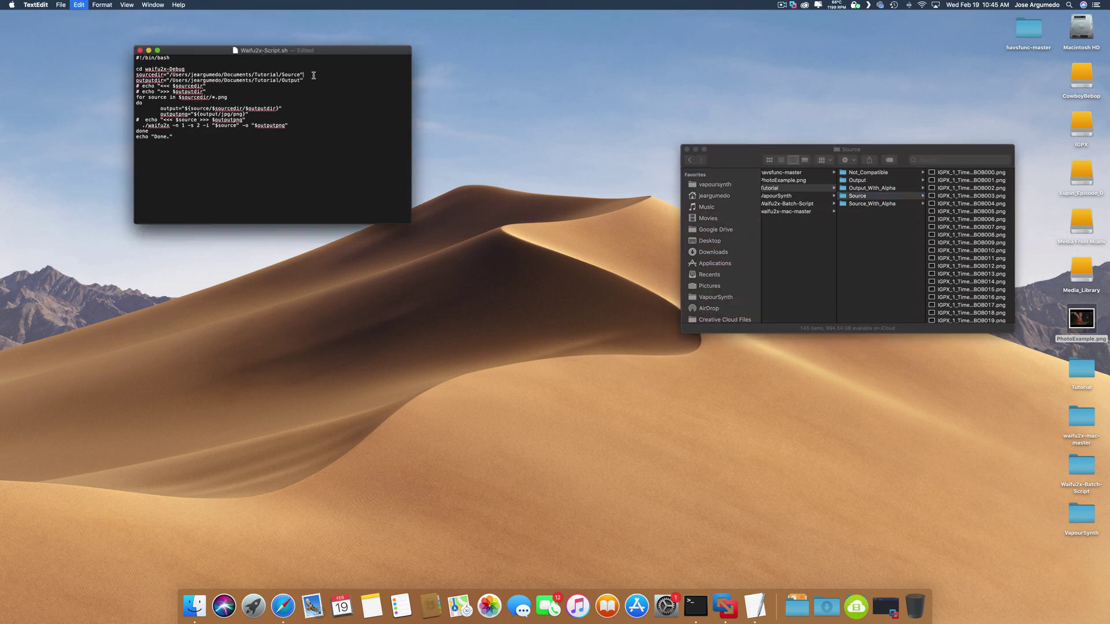
{"action": "left_click_drag", "start_coordinate": [301, 75], "coordinate": [174, 75]}
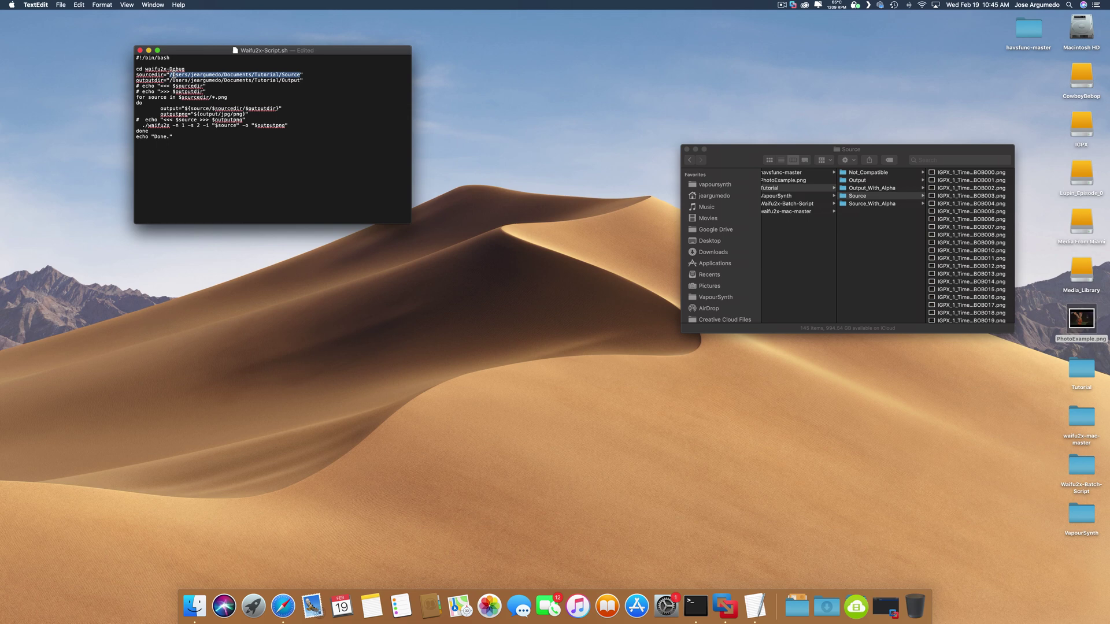
{"action": "key", "text": "super+v"}
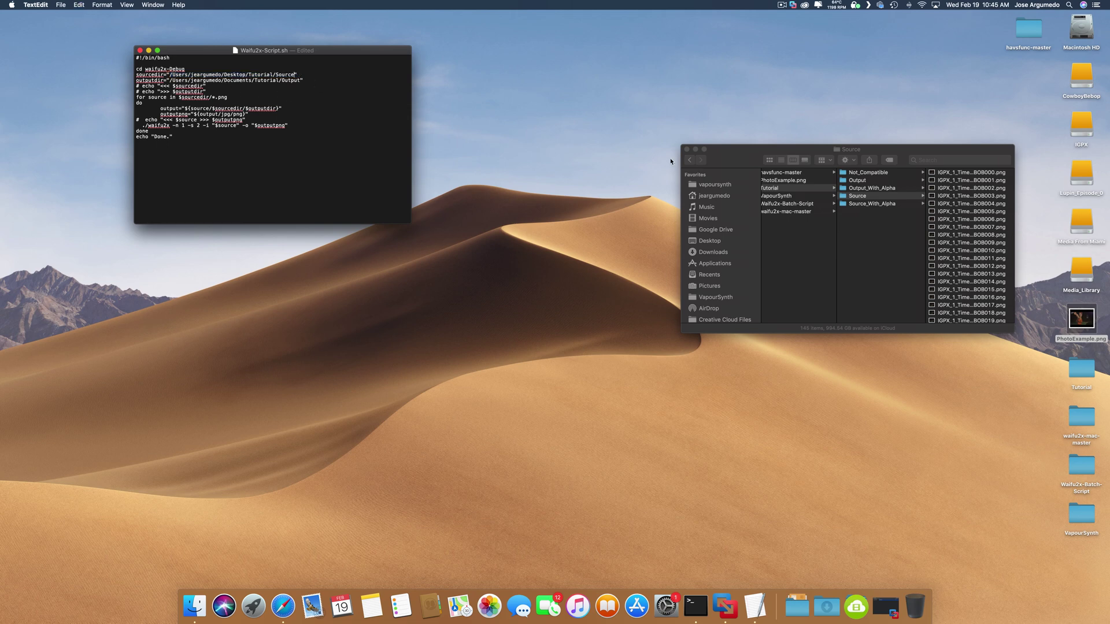
Replace the outputdir path with the Desktop Tutorial/Output folder path.
{"action": "left_click", "coordinate": [879, 183]}
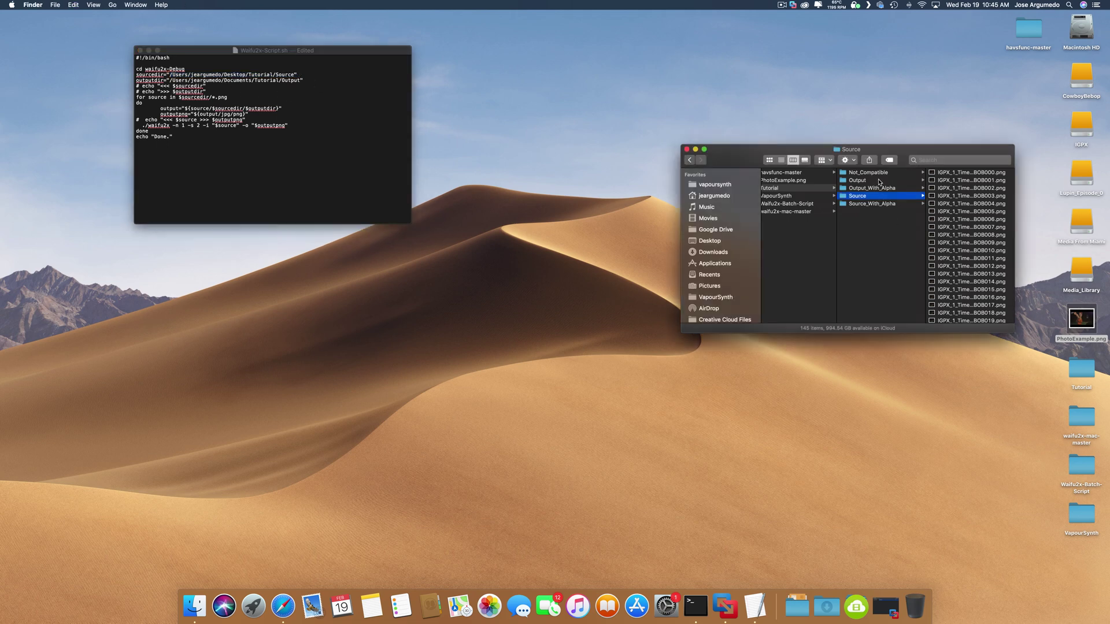
{"action": "left_click", "coordinate": [883, 183]}
{"action": "left_click_drag", "start_coordinate": [882, 183], "coordinate": [358, 81]}
{"action": "key", "text": "super+c"}
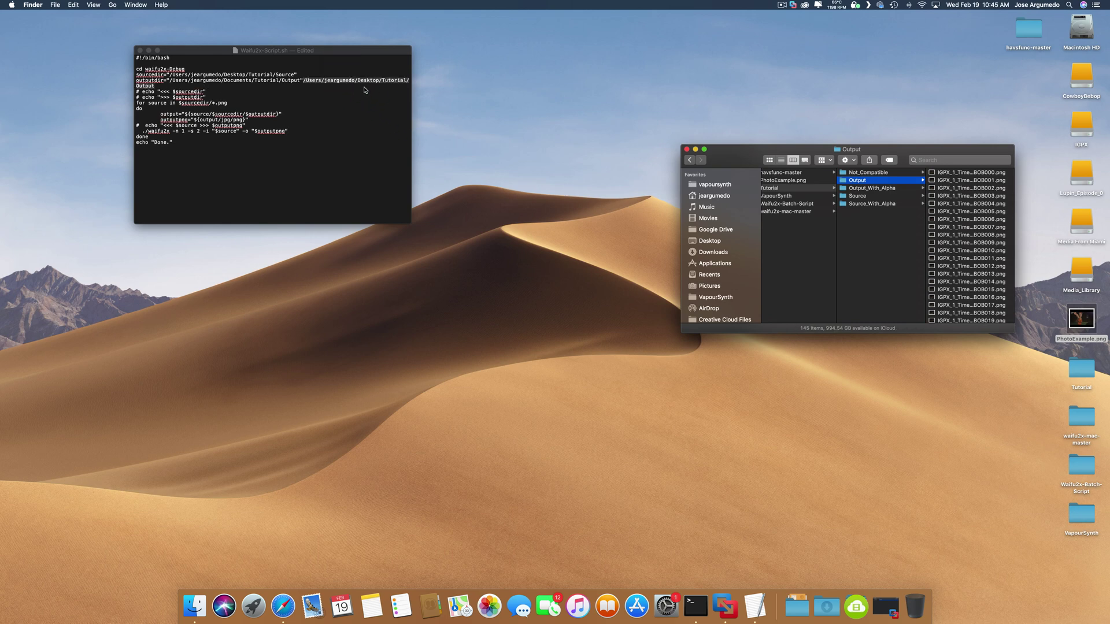
{"action": "key", "text": "BackSpace"}
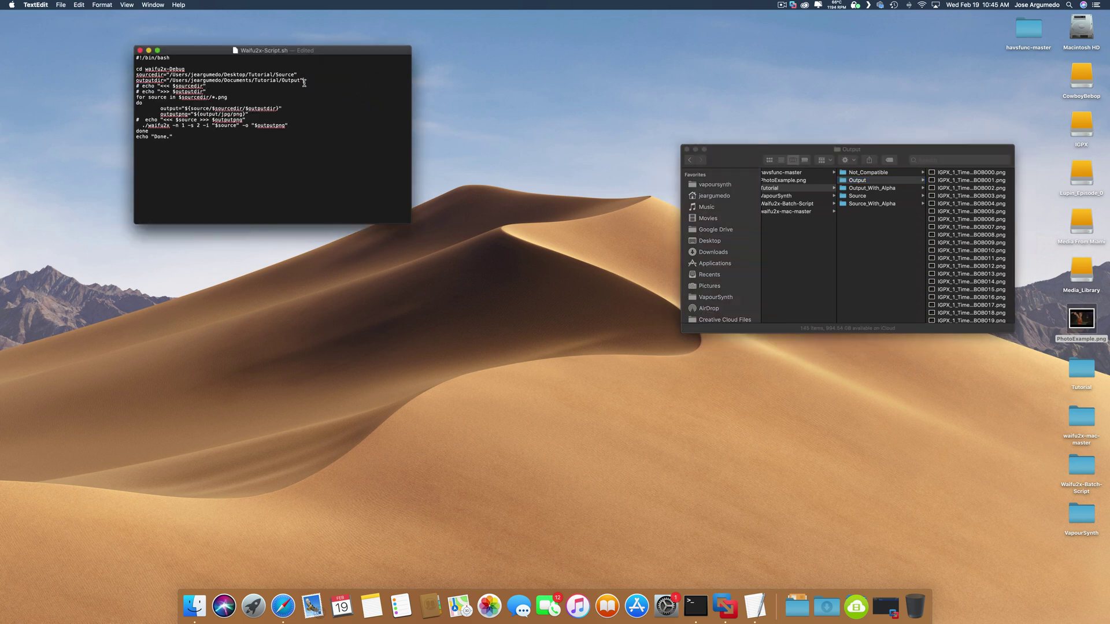
{"action": "left_click_drag", "start_coordinate": [301, 80], "coordinate": [168, 80]}
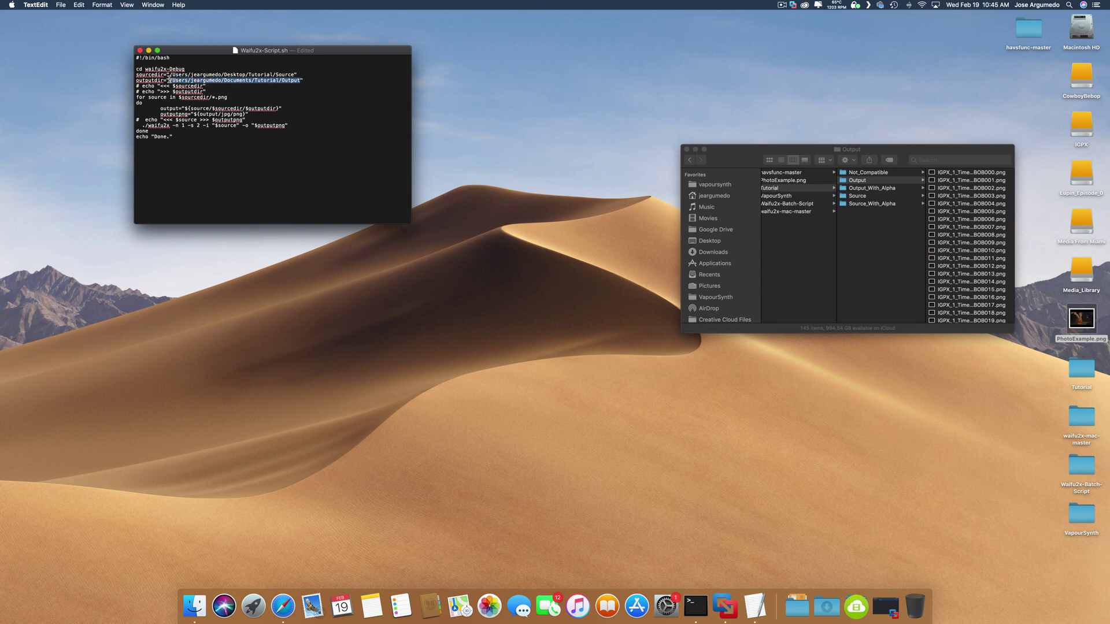
{"action": "key", "text": "super+v"}
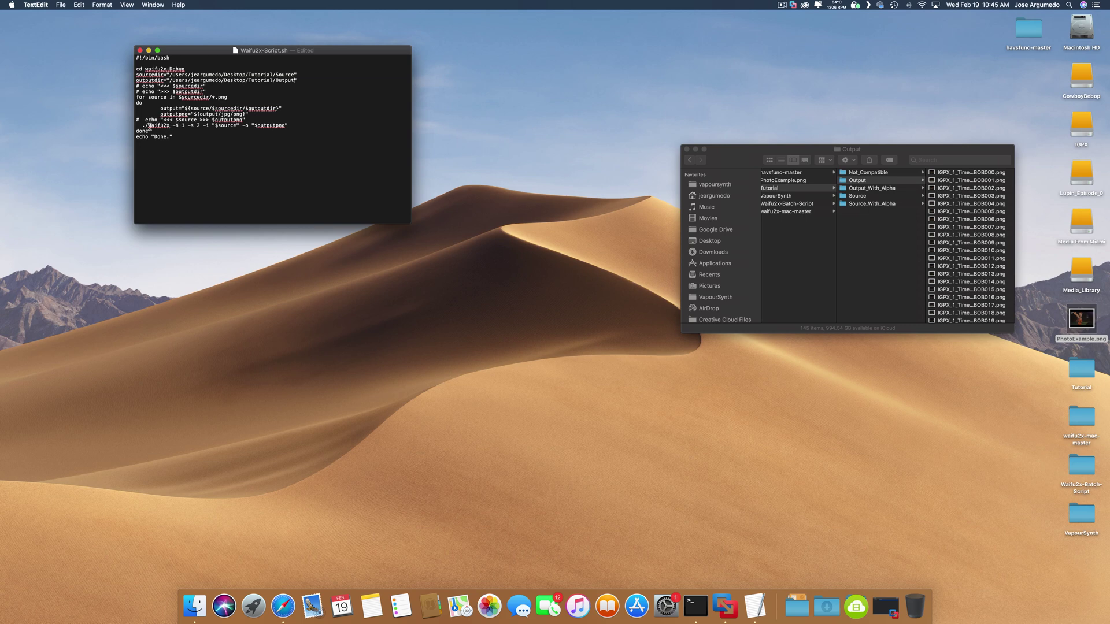
Change the waifu2x -n noise level value in the script to 2.
{"action": "left_click_drag", "start_coordinate": [172, 126], "coordinate": [183, 126]}
{"action": "left_click", "coordinate": [184, 126]}
{"action": "double_click", "coordinate": [182, 125]}
{"action": "key", "text": "BackSpace"}
{"action": "type", "text": "4"}
{"action": "key", "text": "BackSpace"}
{"action": "type", "text": "2"}
Set the -s scale value back to 2.
{"action": "double_click", "coordinate": [197, 126]}
{"action": "key", "text": "BackSpace"}
{"action": "type", "text": "1"}
{"action": "key", "text": "BackSpace"}
{"action": "type", "text": "2"}
Close the edited script and launch Terminal through Spotlight.
{"action": "left_click", "coordinate": [140, 50]}
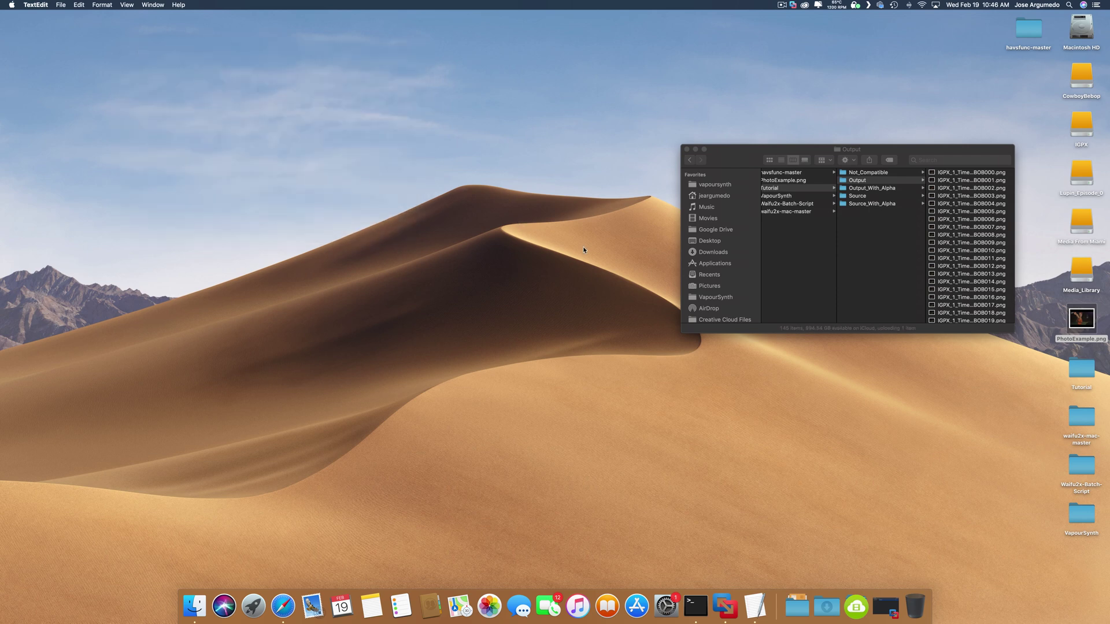
{"action": "key", "text": "super+space"}
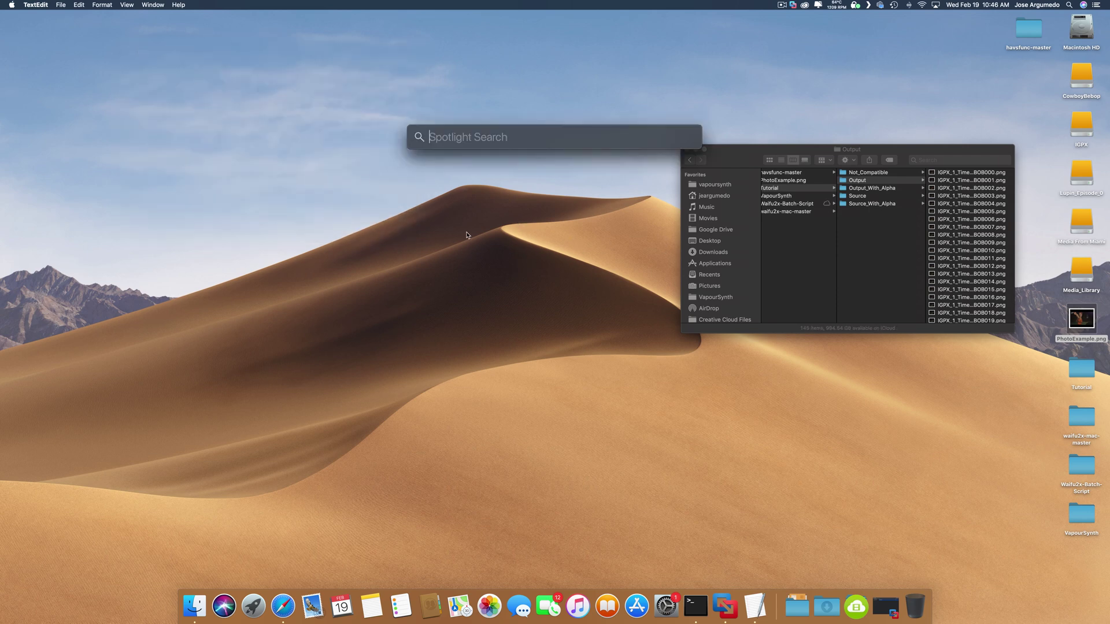
{"action": "type", "text": "termin"}
{"action": "key", "text": "Return"}
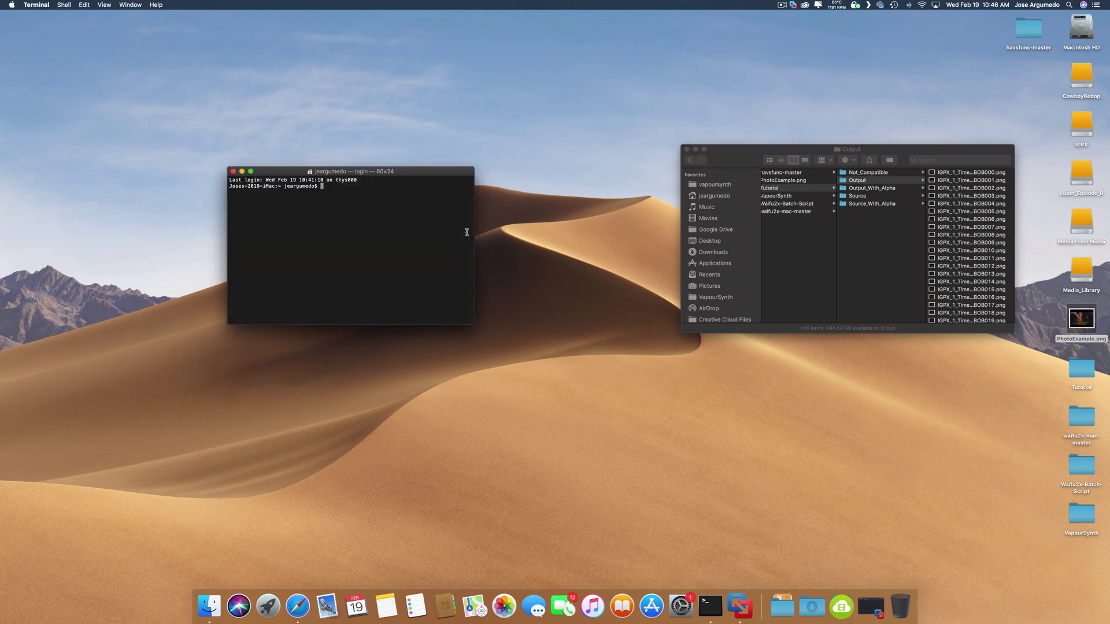
Enlarge and reposition the Terminal window, type cd, and select Waifu2x-Batch-Script in Finder.
{"action": "left_click_drag", "start_coordinate": [471, 324], "coordinate": [617, 441]}
{"action": "left_click_drag", "start_coordinate": [336, 171], "coordinate": [239, 79]}
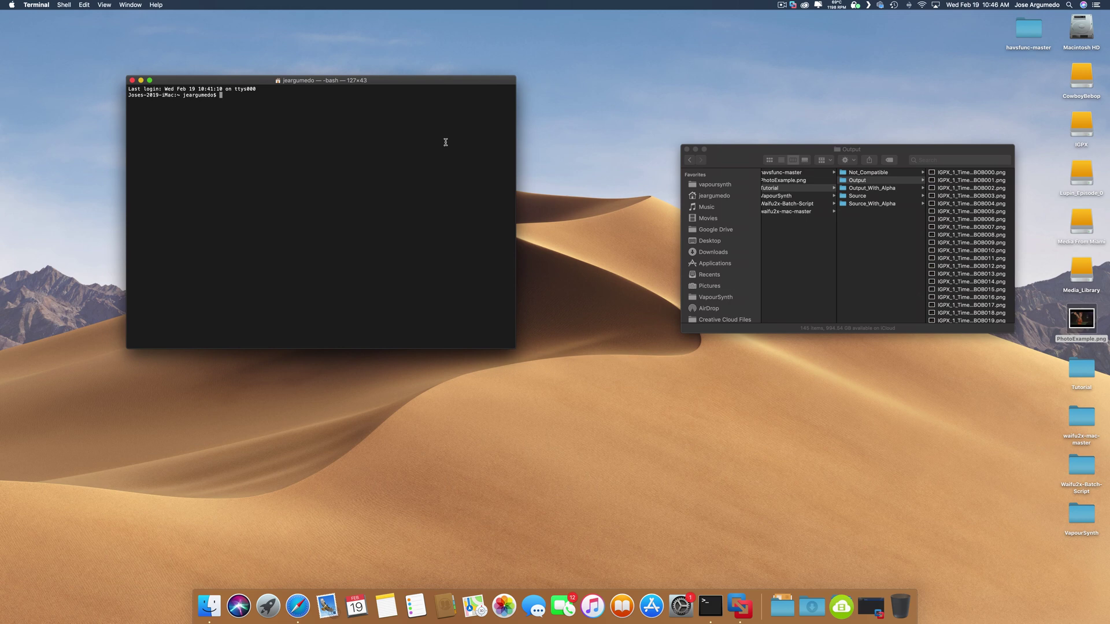
{"action": "scroll", "coordinate": [834, 243], "scroll_direction": "left", "scroll_amount": 2}
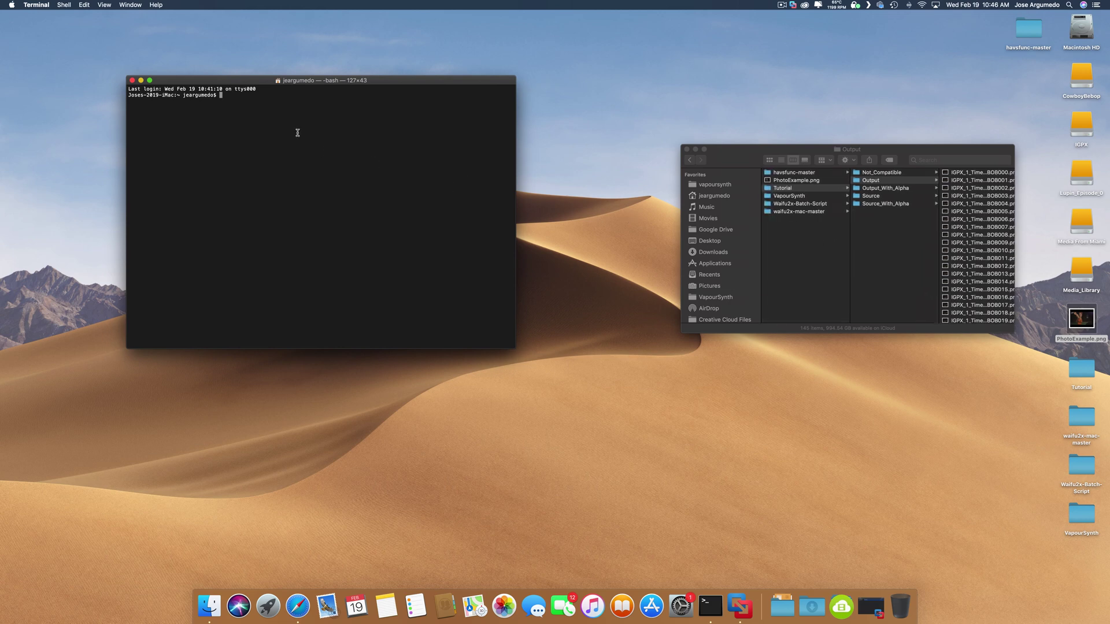
{"action": "type", "text": "cd"}
{"action": "left_click", "coordinate": [826, 204]}
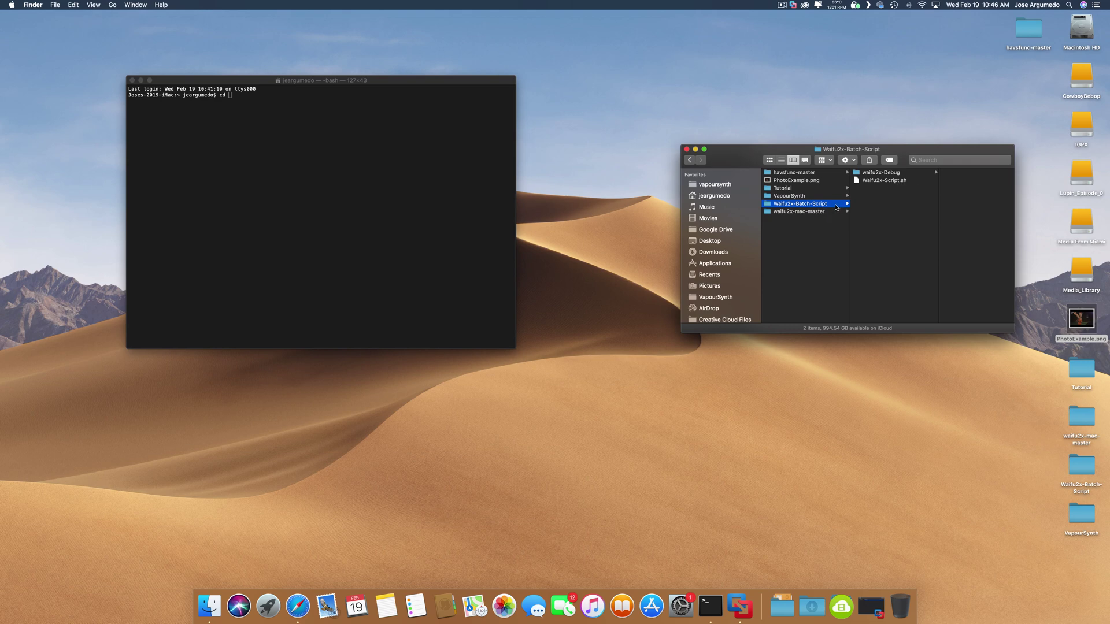
cd into the dragged-in Waifu2x-Batch-Script folder and verify it with pwd.
{"action": "left_click_drag", "start_coordinate": [822, 203], "coordinate": [399, 144]}
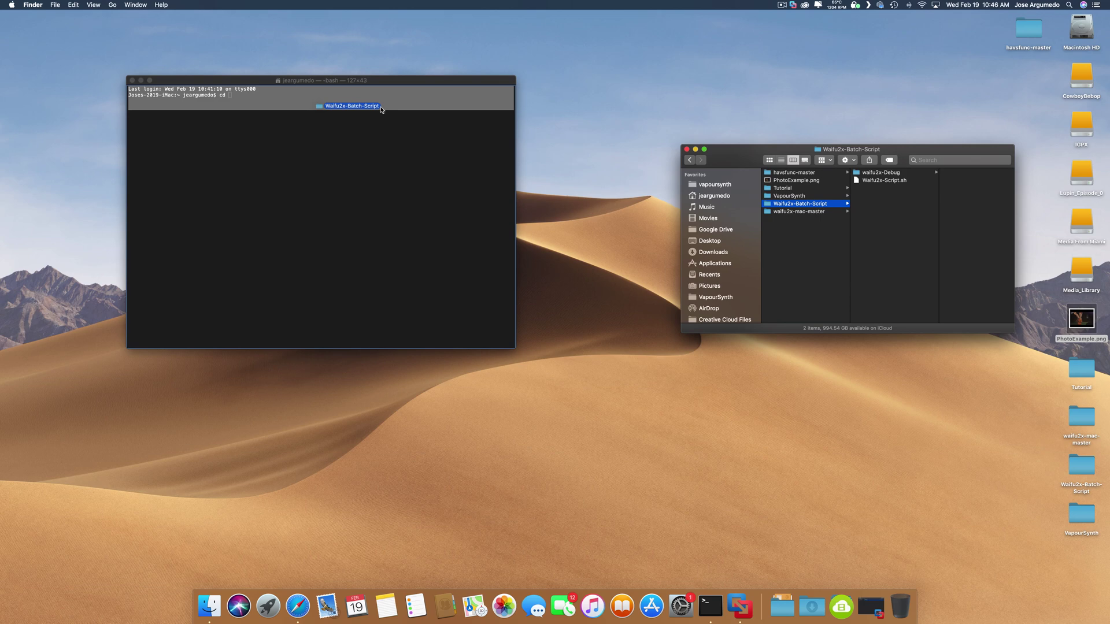
{"action": "left_click", "coordinate": [384, 104]}
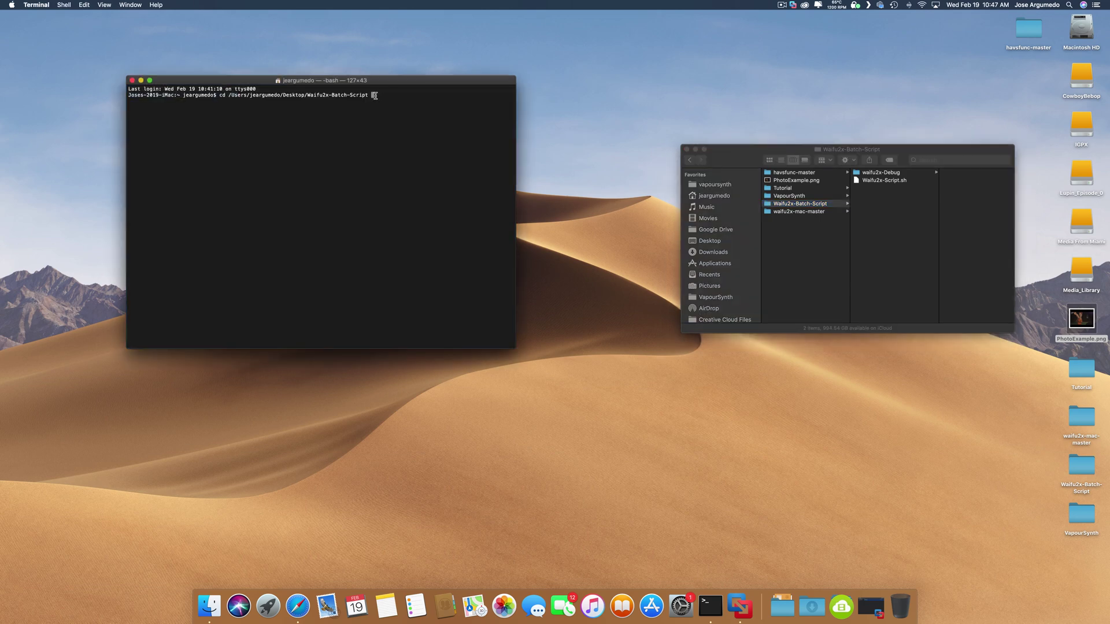
{"action": "key", "text": "Return"}
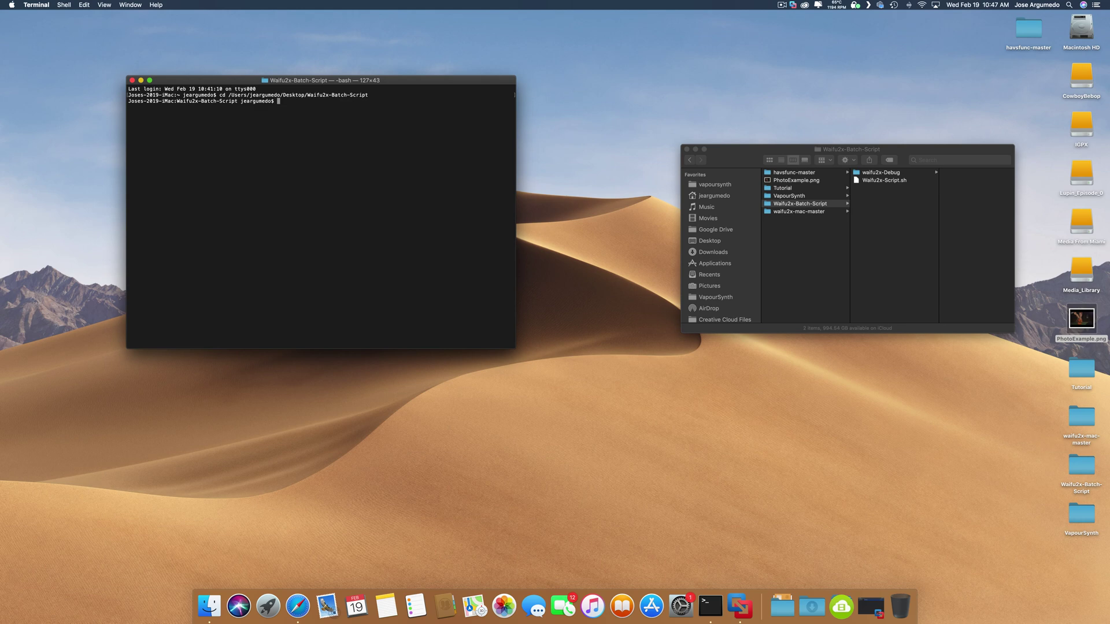
{"action": "type", "text": "pwd"}
{"action": "key", "text": "Return"}
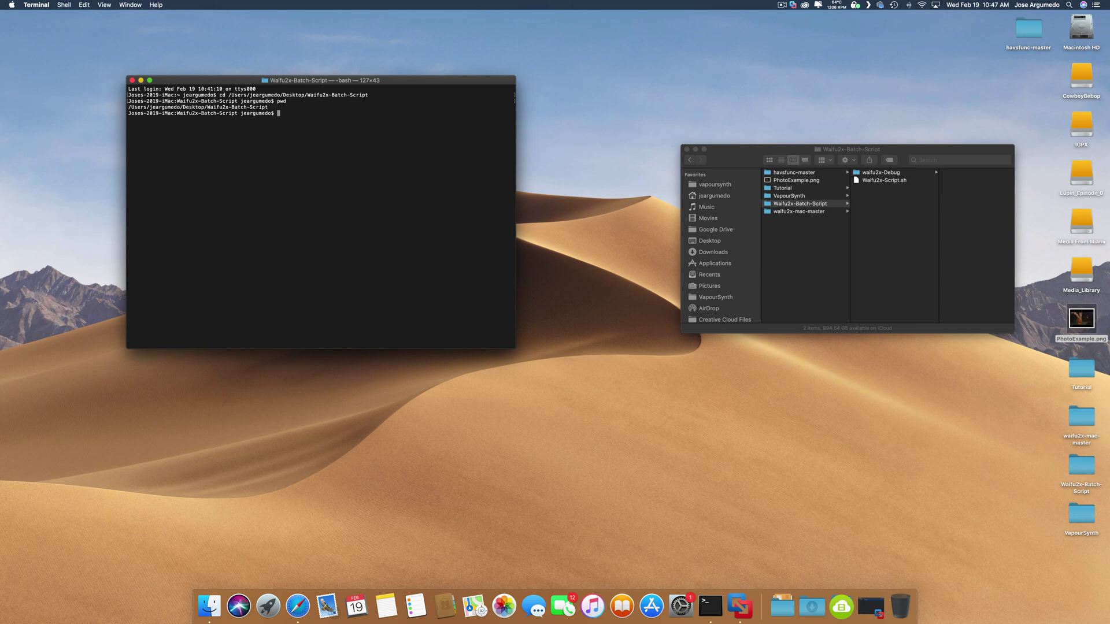
{"action": "left_click", "coordinate": [833, 208]}
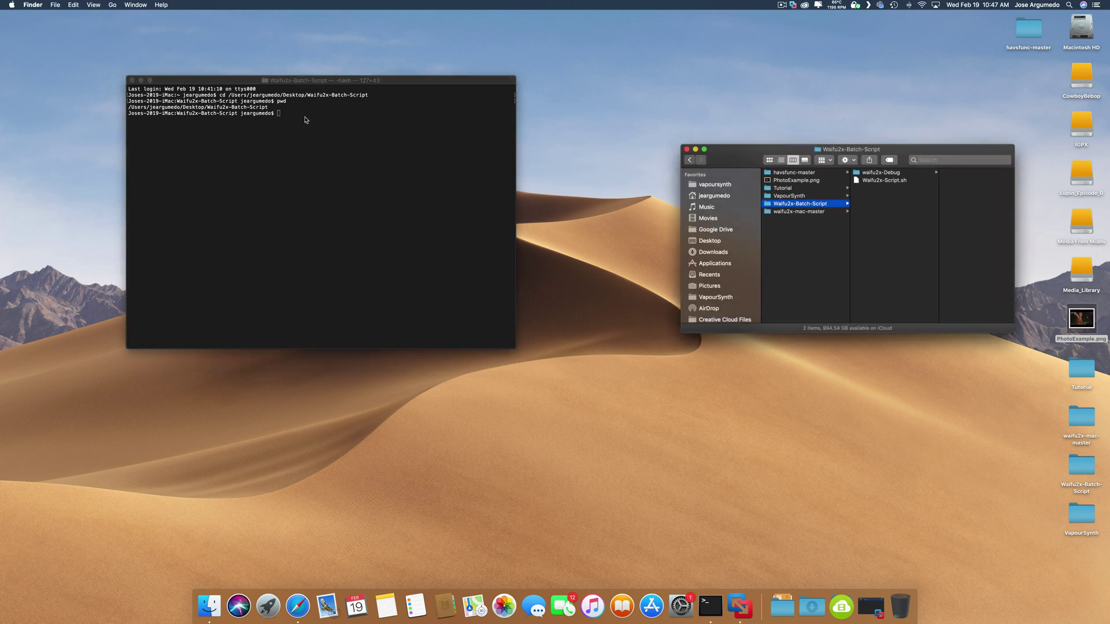
Trash all 145 PNGs in Tutorial/Output, then view the Source frames folder.
{"action": "left_click", "coordinate": [819, 189]}
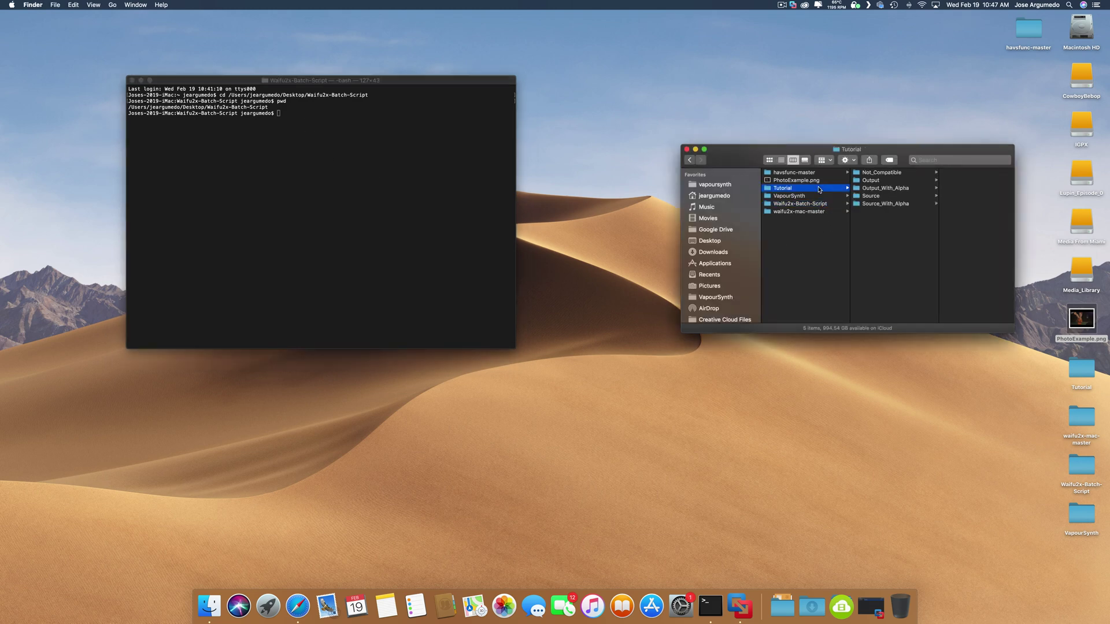
{"action": "left_click", "coordinate": [891, 196]}
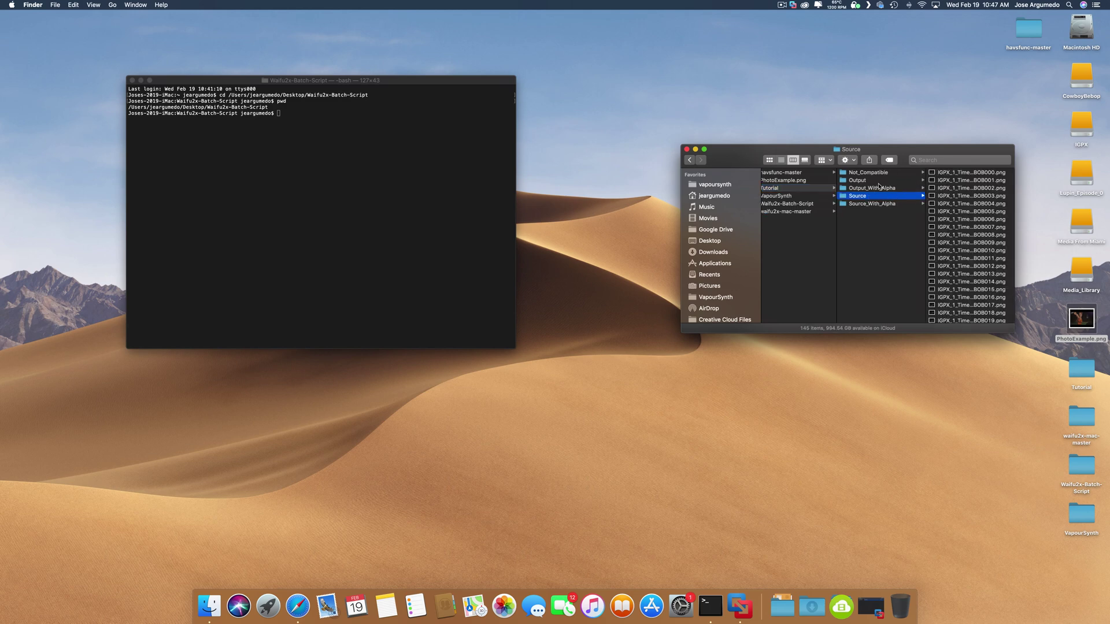
{"action": "left_click", "coordinate": [880, 181]}
{"action": "left_click", "coordinate": [946, 175]}
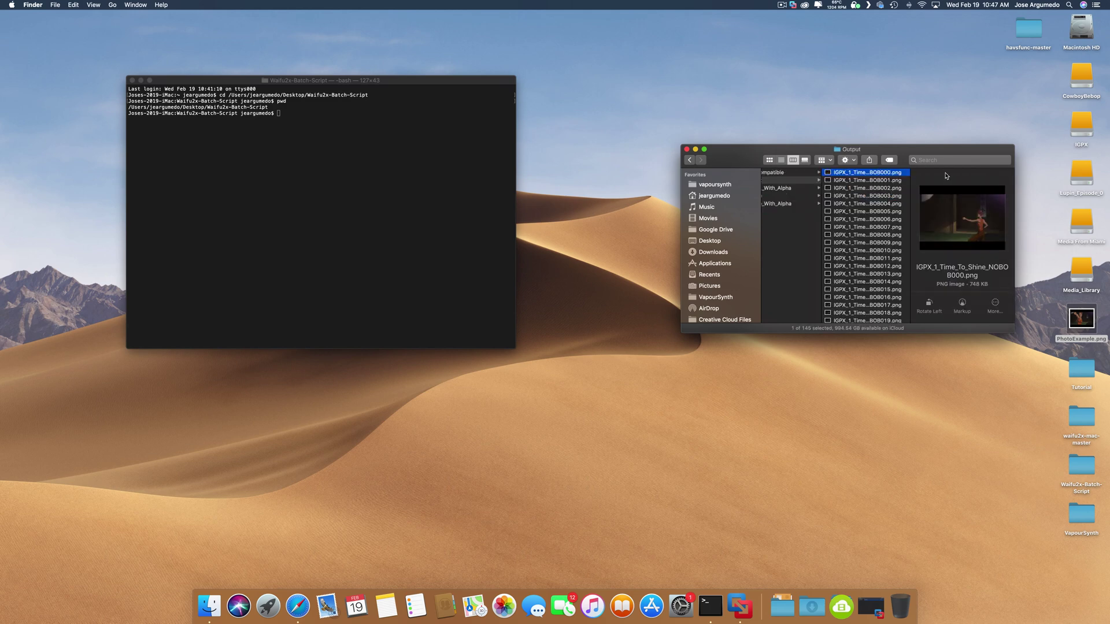
{"action": "key", "text": "super+a"}
{"action": "right_click", "coordinate": [876, 191]}
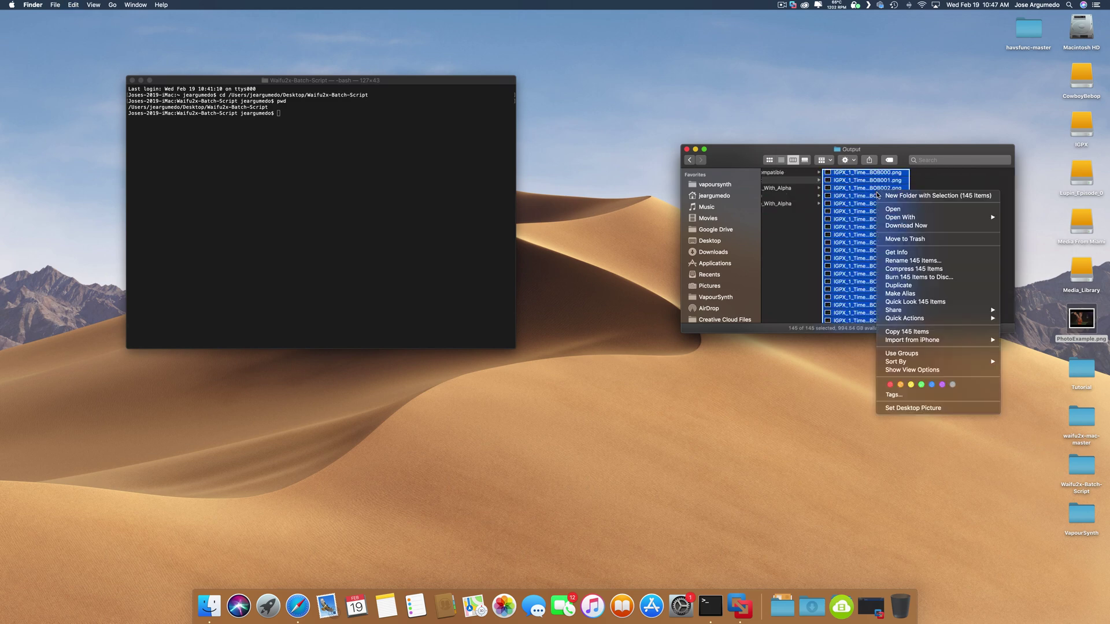
{"action": "left_click", "coordinate": [895, 239]}
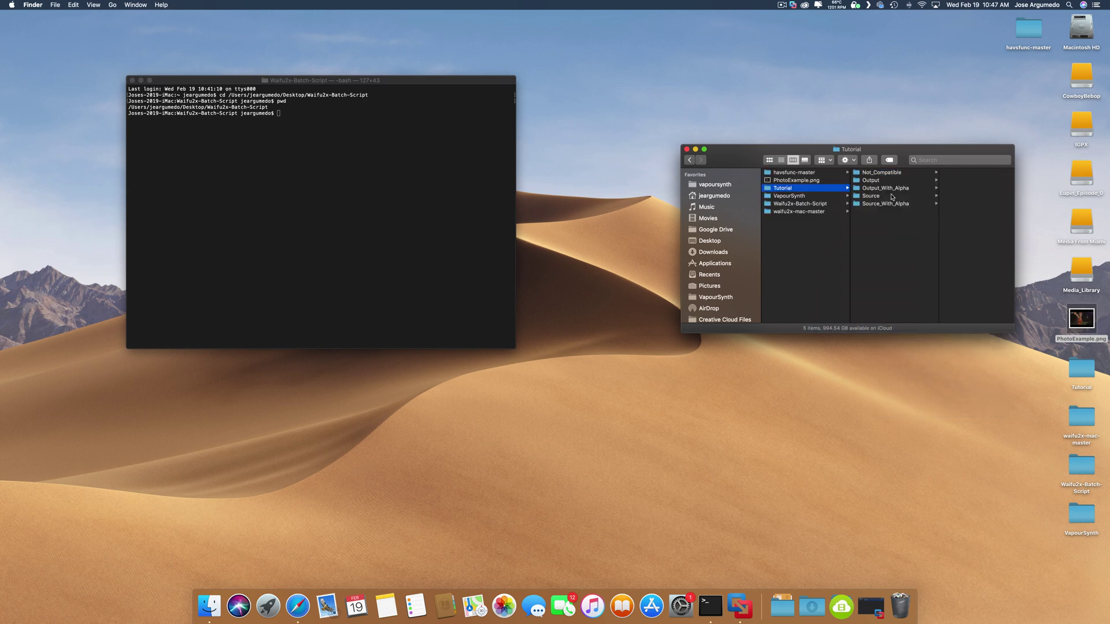
{"action": "left_click", "coordinate": [892, 197]}
Run ./Waifu2x-Script.sh in Terminal, checking the script's file name in Finder.
{"action": "left_click", "coordinate": [285, 113]}
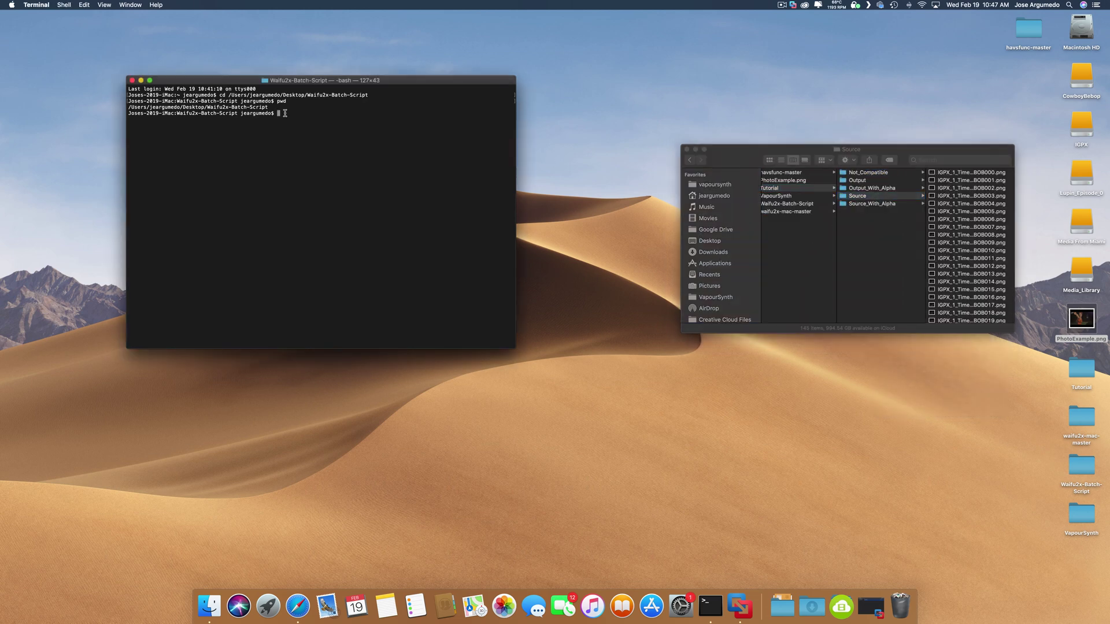
{"action": "type", "text": "./"}
{"action": "left_click", "coordinate": [796, 204]}
{"action": "left_click", "coordinate": [310, 119]}
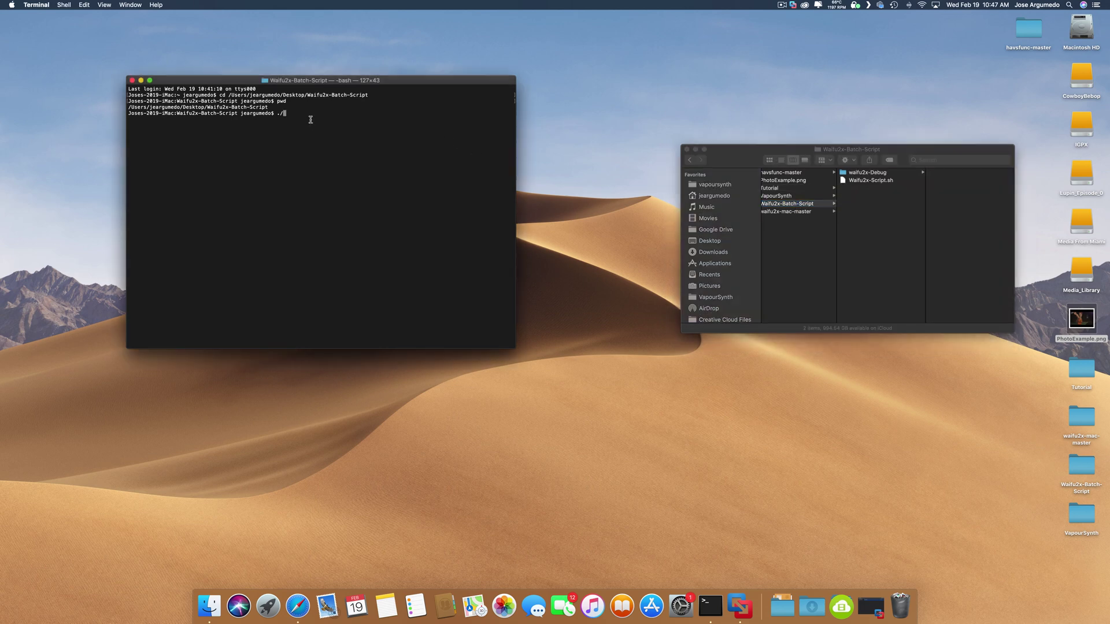
{"action": "type", "text": "Waifu2x-Script.sh"}
{"action": "key", "text": "Return"}
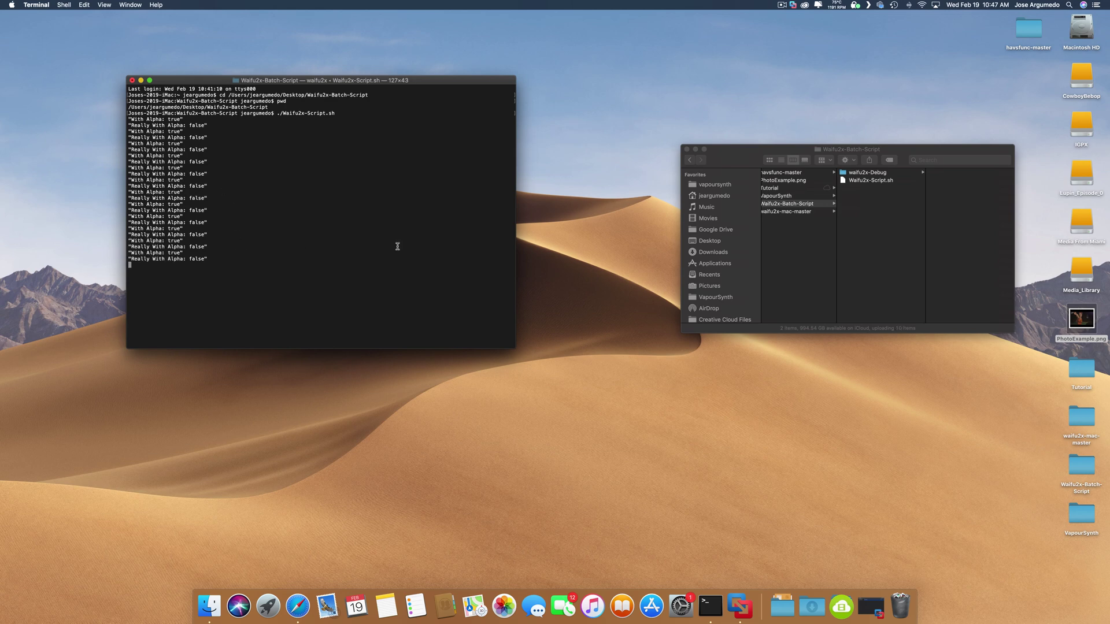
Open Tutorial/Output and Quick Look upscaled frames 024 and 030.
{"action": "left_click", "coordinate": [813, 189]}
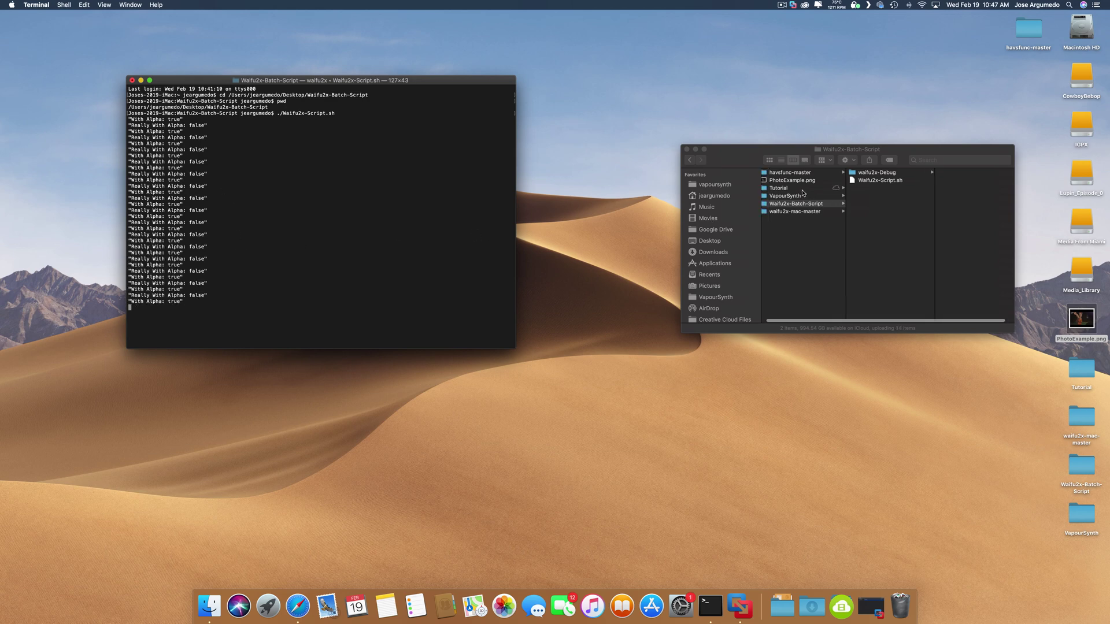
{"action": "left_click", "coordinate": [893, 181]}
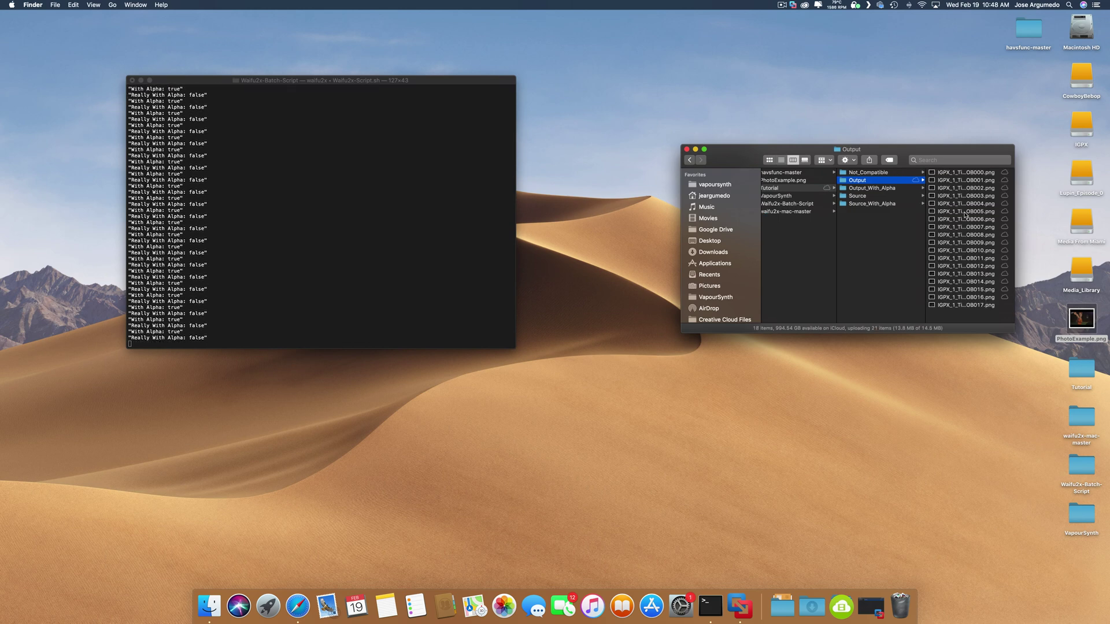
{"action": "scroll", "coordinate": [963, 209], "scroll_direction": "down", "scroll_amount": 1}
{"action": "scroll", "coordinate": [965, 215], "scroll_direction": "down", "scroll_amount": 3}
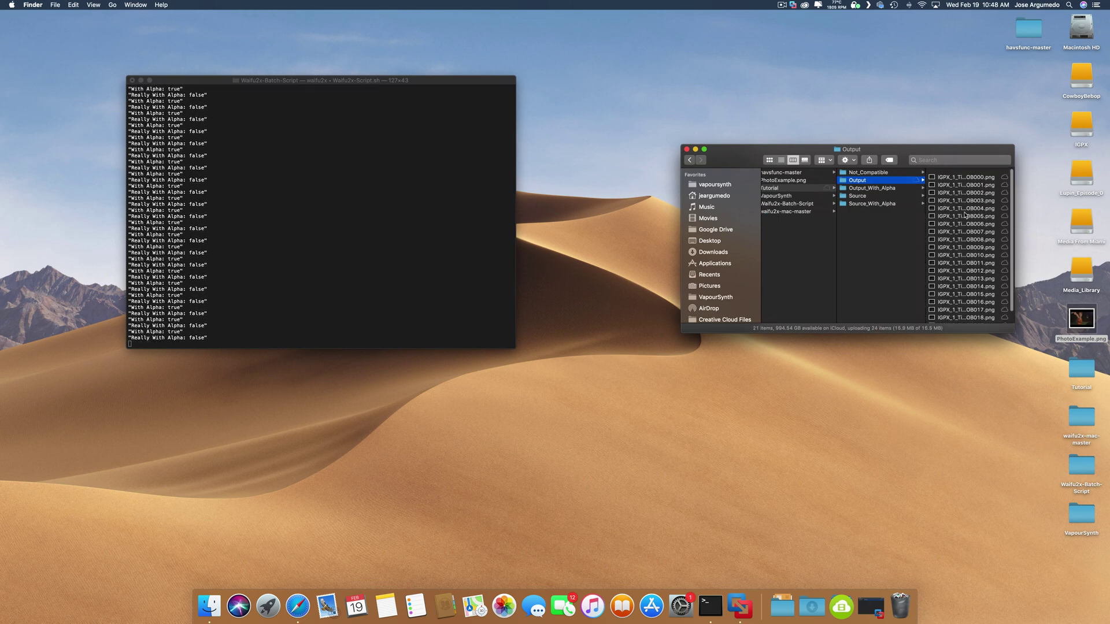
{"action": "left_click", "coordinate": [975, 319]}
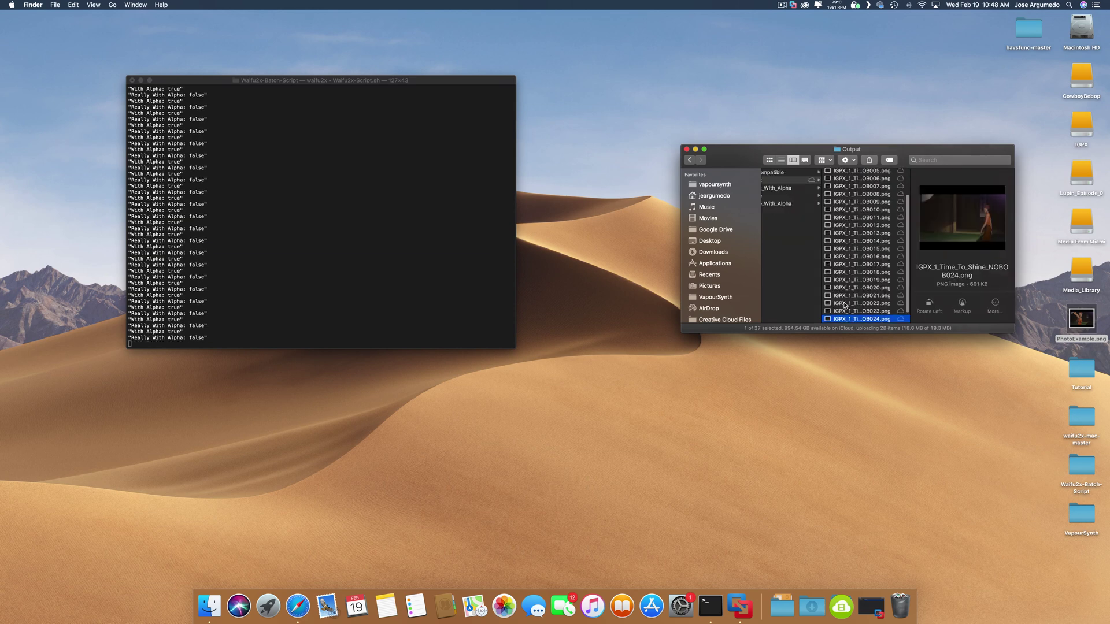
{"action": "key", "text": "space"}
{"action": "key", "text": "space"}
{"action": "scroll", "coordinate": [861, 289], "scroll_direction": "down", "scroll_amount": 3}
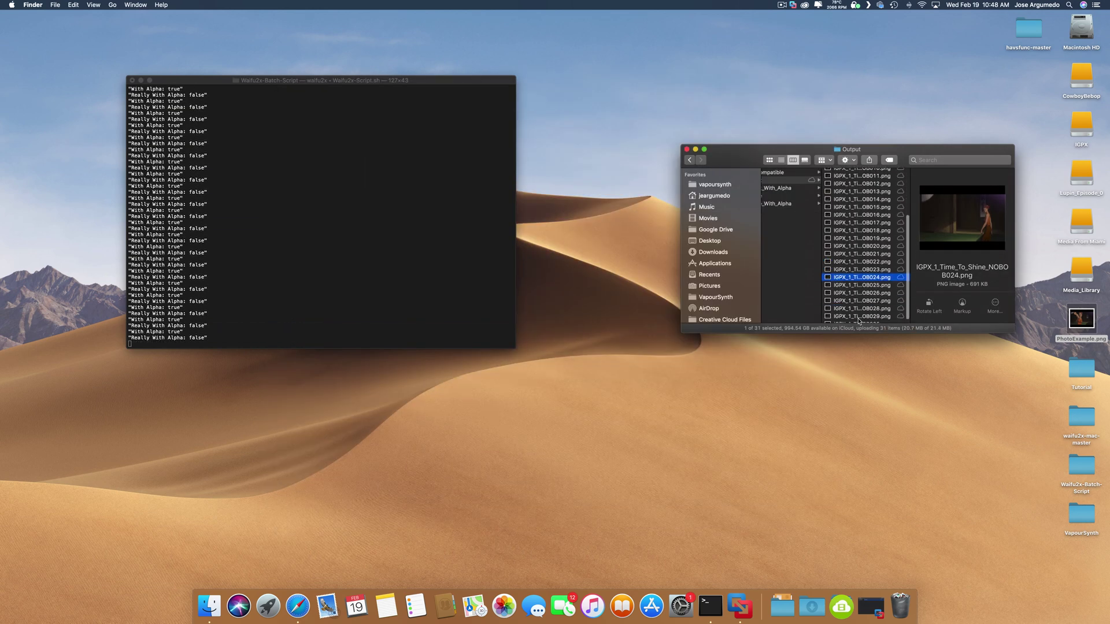
{"action": "left_click", "coordinate": [864, 312]}
{"action": "key", "text": "space"}
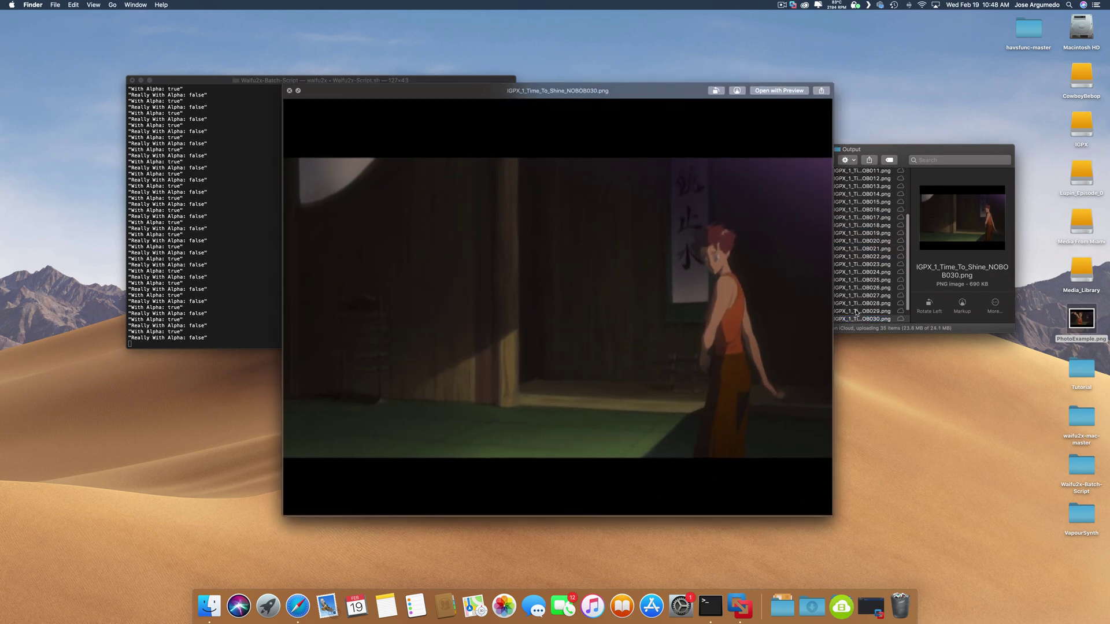
{"action": "key", "text": "space"}
{"action": "key", "text": "Left"}
{"action": "key", "text": "Left"}
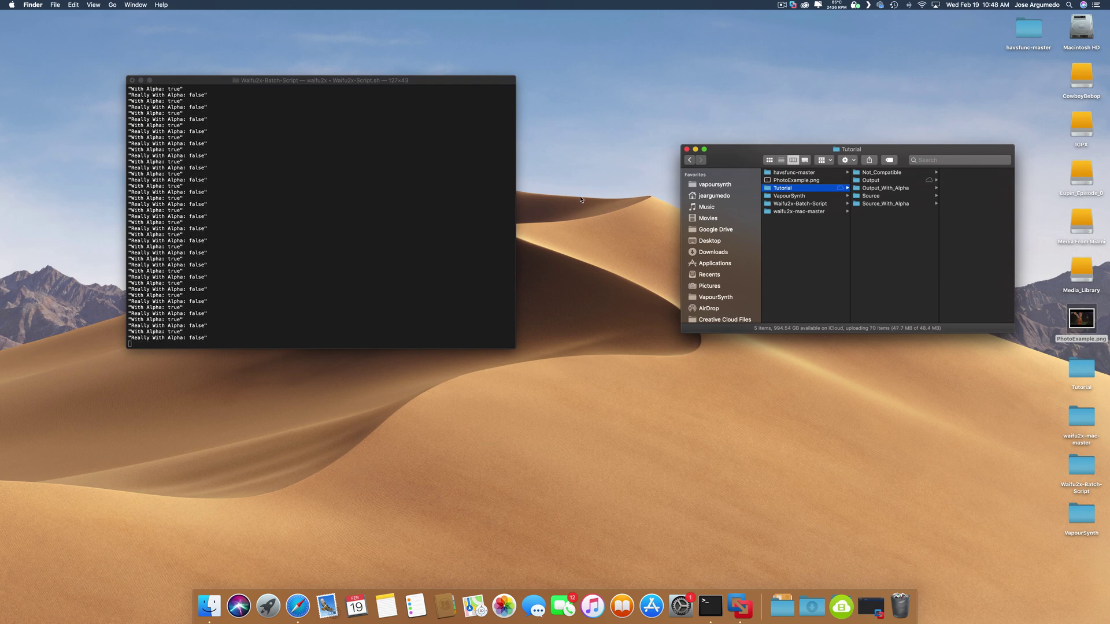
Glance at Source, then Quick Look output frames 078, 086 and 091.
{"action": "left_click", "coordinate": [895, 197]}
{"action": "scroll", "coordinate": [934, 202], "scroll_direction": "down", "scroll_amount": 20}
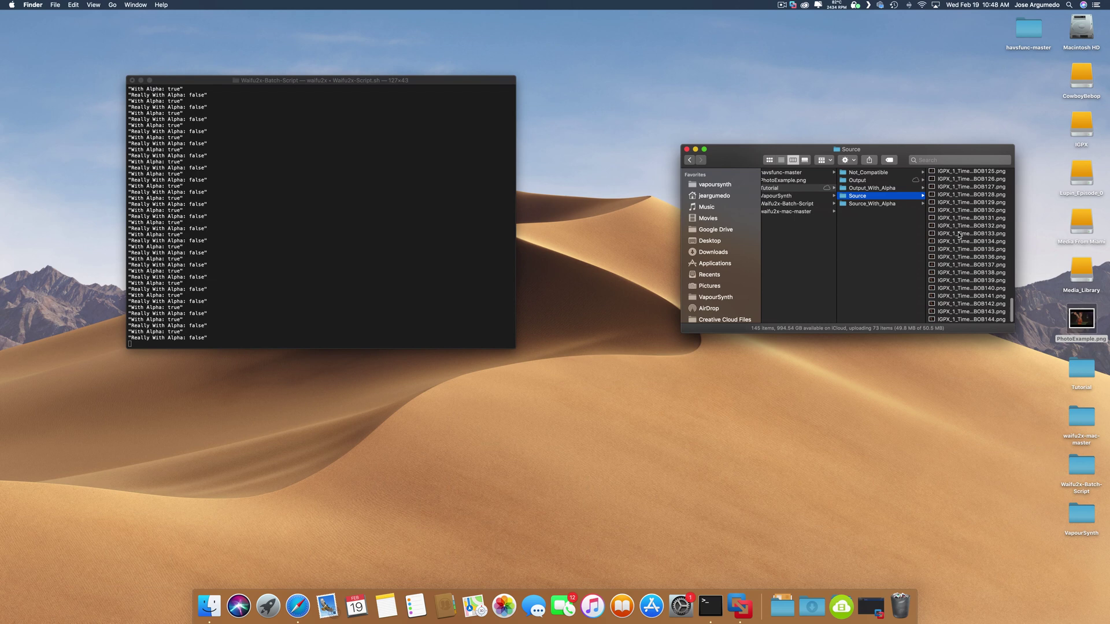
{"action": "scroll", "coordinate": [957, 254], "scroll_direction": "up", "scroll_amount": 20}
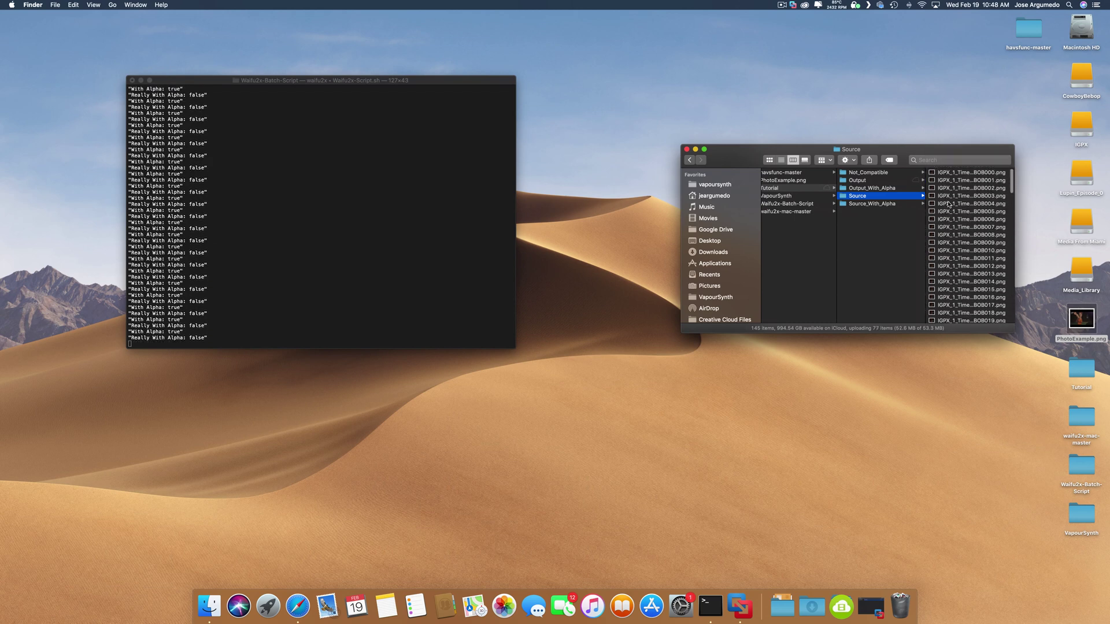
{"action": "key", "text": "Up"}
{"action": "key", "text": "Up"}
{"action": "scroll", "coordinate": [984, 215], "scroll_direction": "down", "scroll_amount": 10}
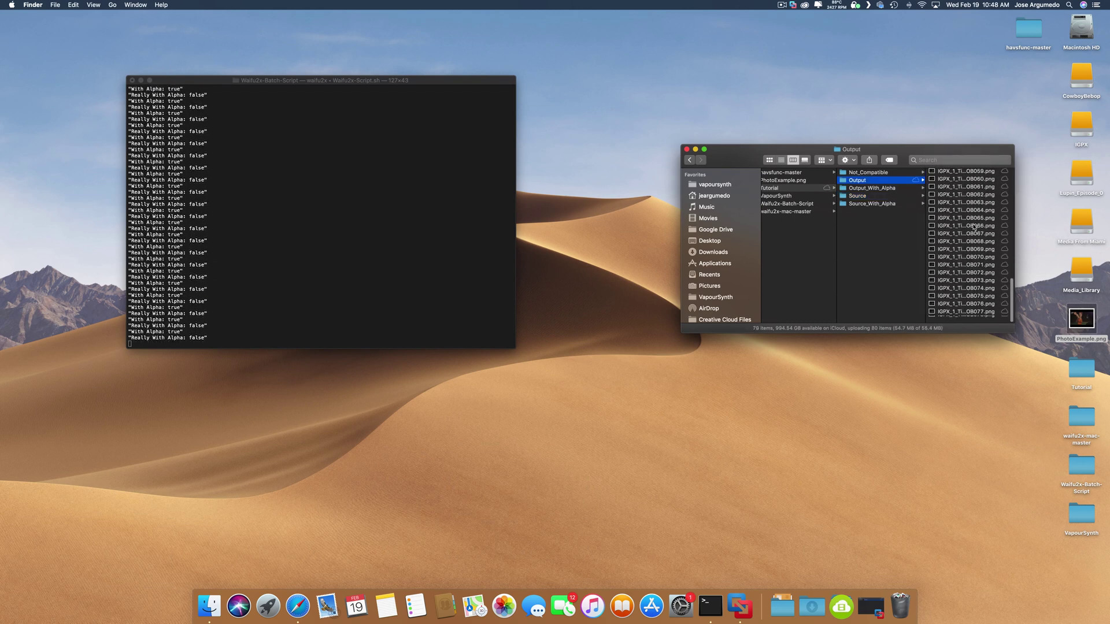
{"action": "left_click", "coordinate": [969, 320]}
{"action": "key", "text": "space"}
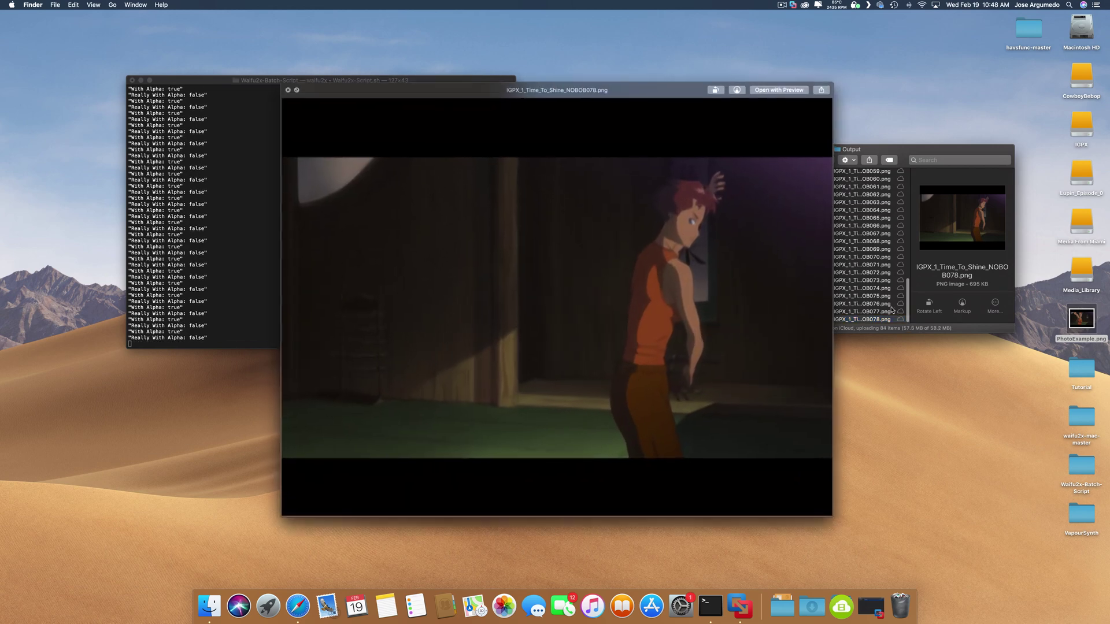
{"action": "key", "text": "space"}
{"action": "scroll", "coordinate": [874, 295], "scroll_direction": "down", "scroll_amount": 3}
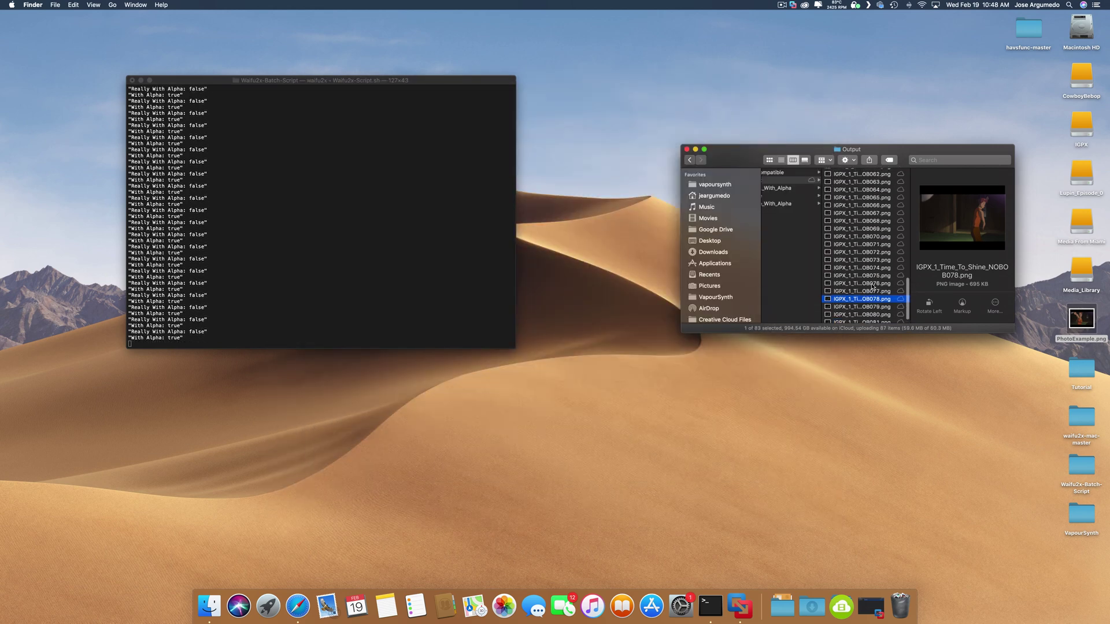
{"action": "key", "text": "Down"}
{"action": "key", "text": "Down"}
{"action": "key", "text": "Down"}
{"action": "key", "text": "Down"}
{"action": "key", "text": "Down"}
{"action": "key", "text": "Down"}
{"action": "key", "text": "Down"}
{"action": "key", "text": "Down"}
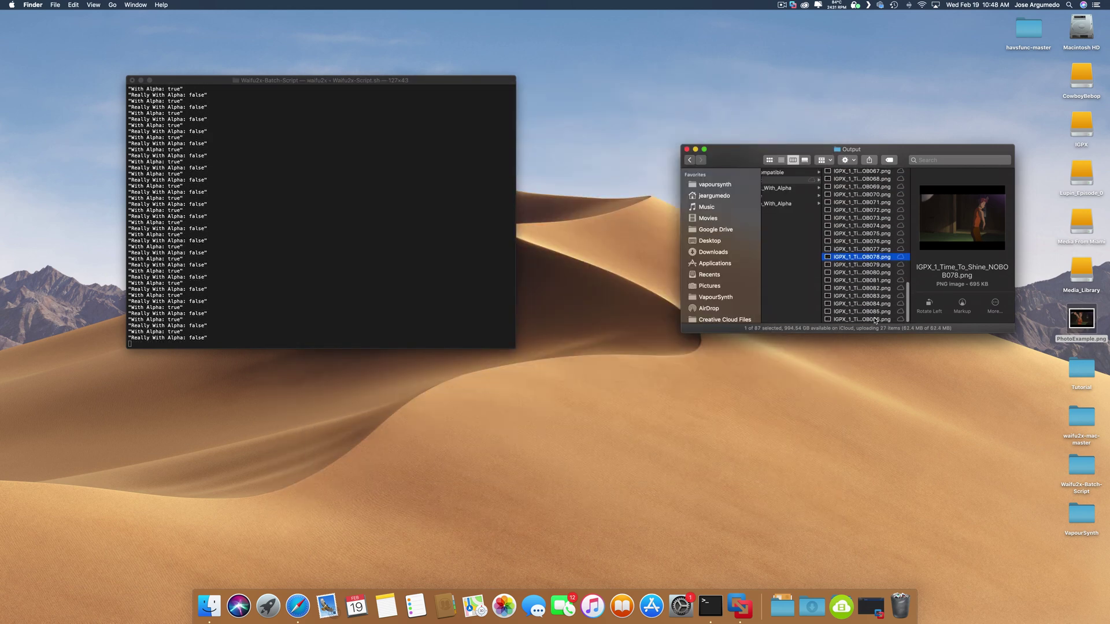
{"action": "key", "text": "space"}
{"action": "key", "text": "space"}
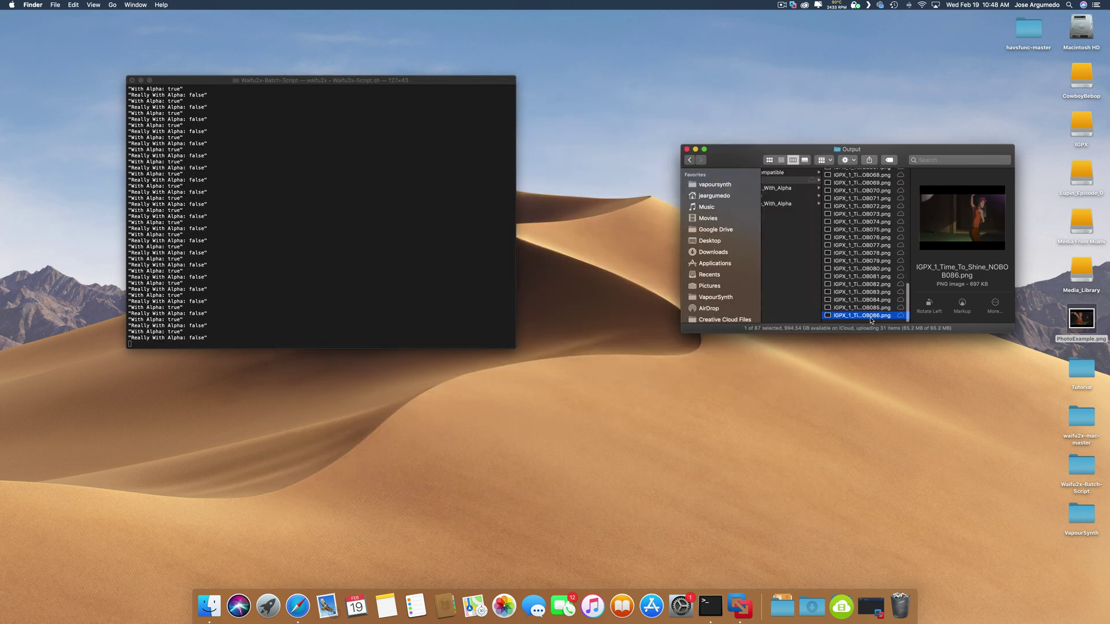
{"action": "key", "text": "Down"}
{"action": "key", "text": "Down"}
{"action": "key", "text": "Down"}
{"action": "key", "text": "Down"}
{"action": "key", "text": "Down"}
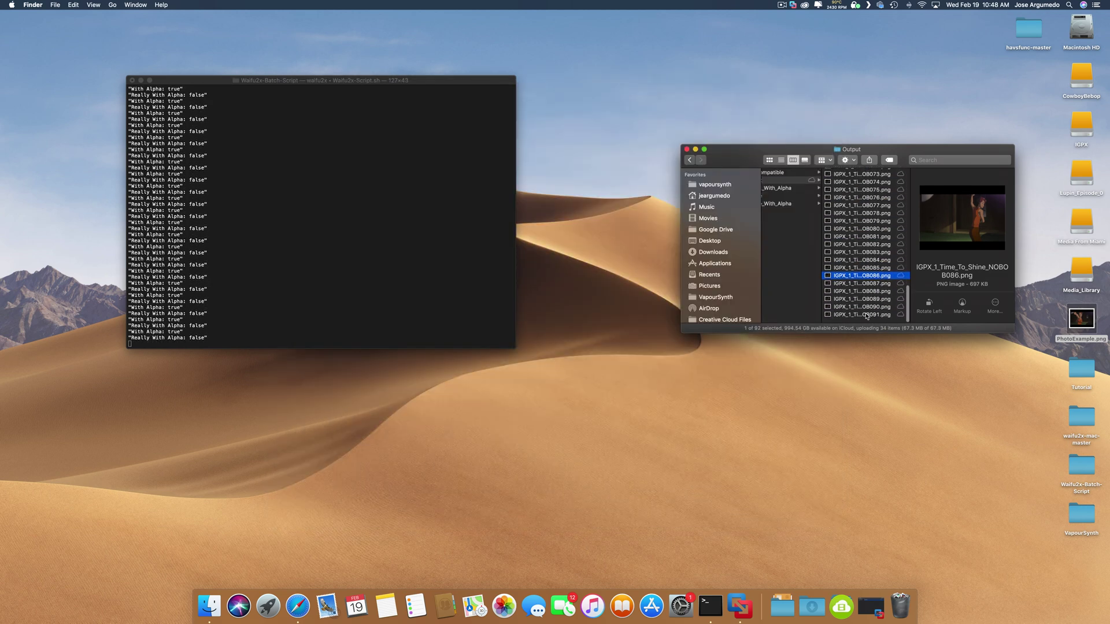
{"action": "key", "text": "space"}
{"action": "key", "text": "space"}
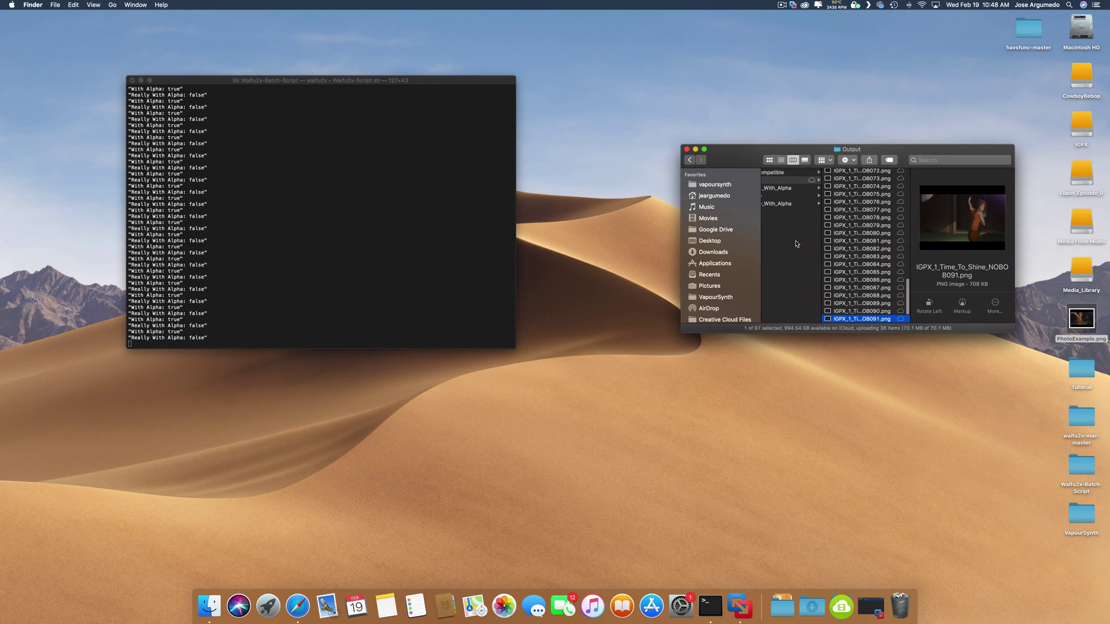
Close Quick Look and return to Tutorial while the script finishes with Done.
{"action": "left_click", "coordinate": [826, 235]}
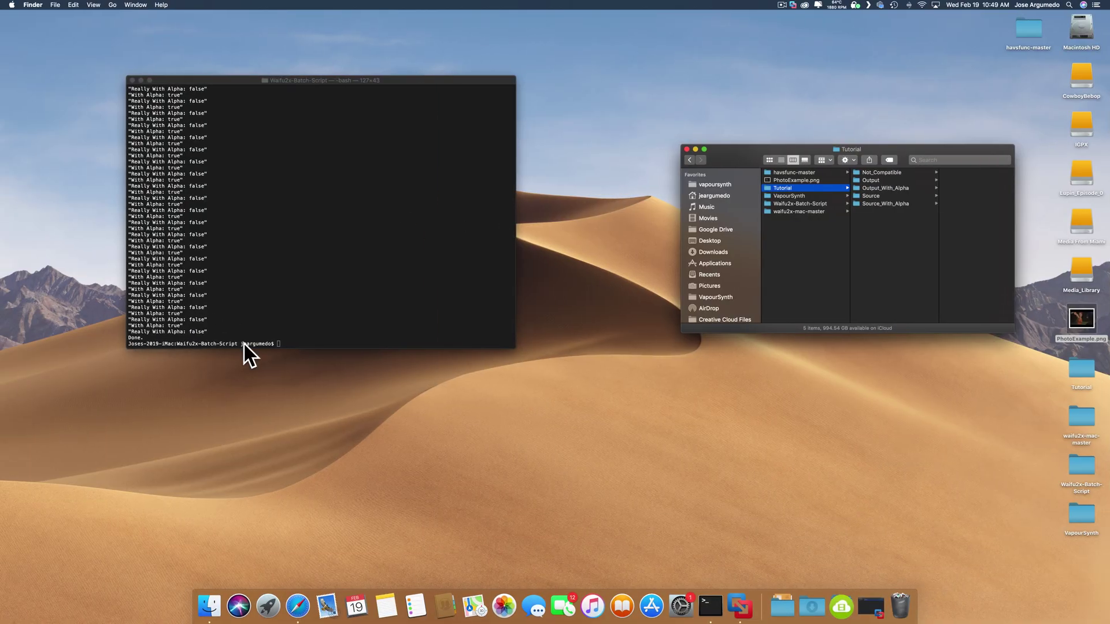
Quick Look the last upscaled Output frame and the Source_With_Alpha frames through BOB007.
{"action": "left_click", "coordinate": [872, 180]}
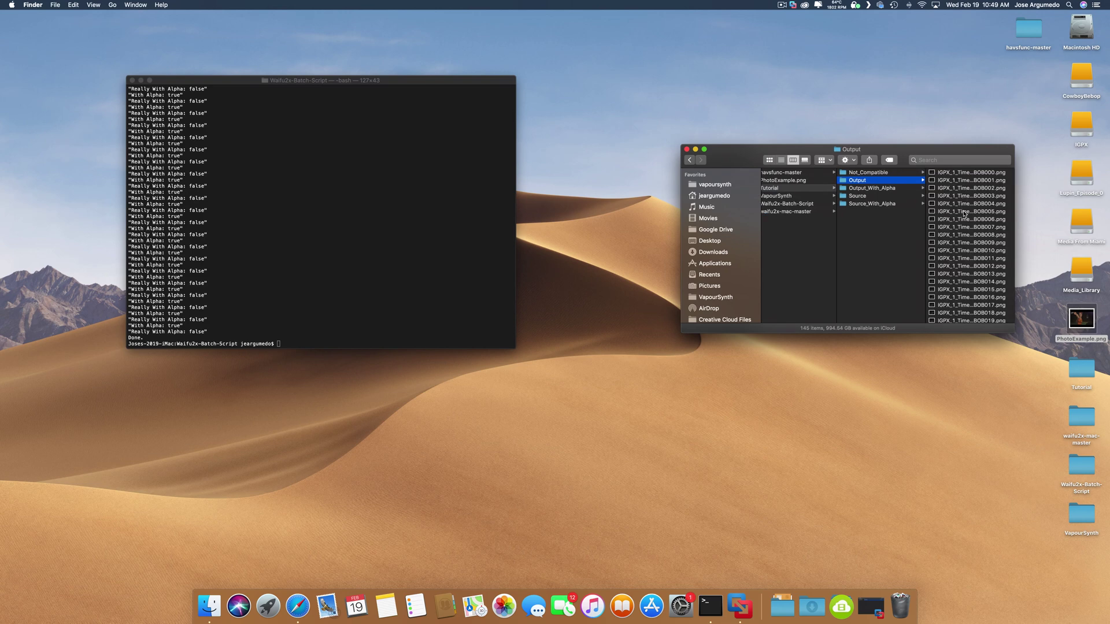
{"action": "scroll", "coordinate": [964, 243], "scroll_direction": "down", "scroll_amount": 15}
{"action": "left_click", "coordinate": [971, 319]}
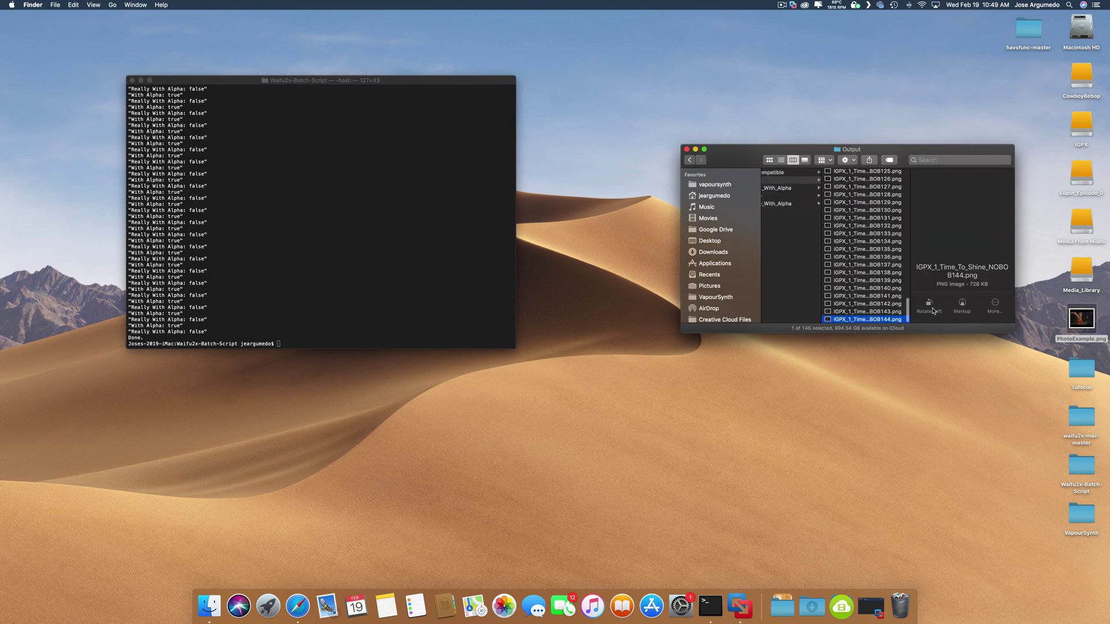
{"action": "key", "text": "space"}
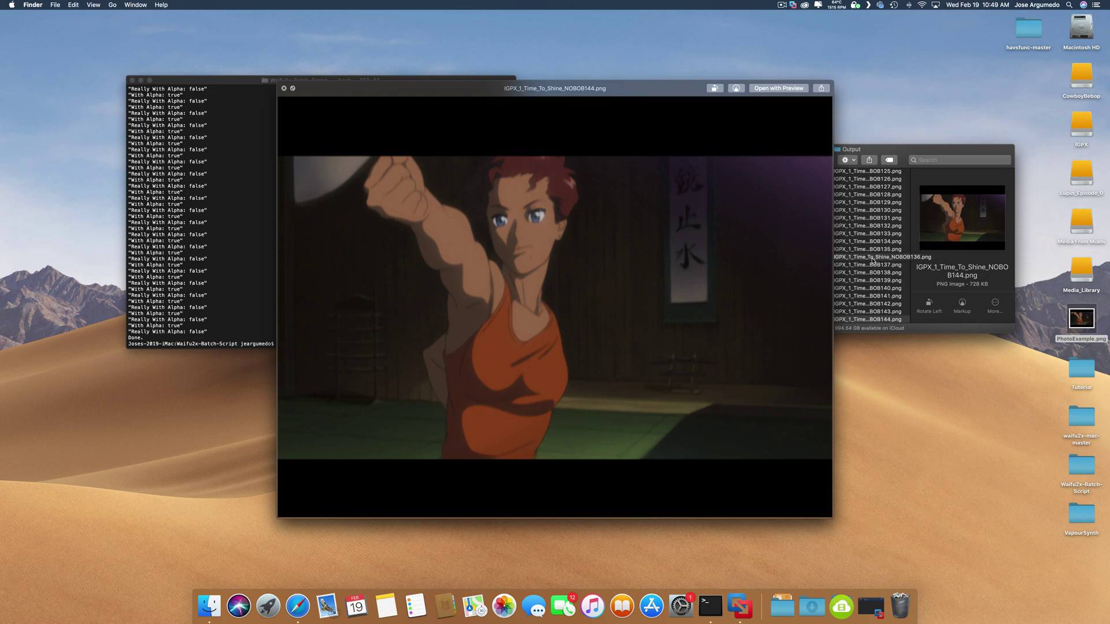
{"action": "key", "text": "space"}
{"action": "scroll", "coordinate": [867, 231], "scroll_direction": "left", "scroll_amount": 3}
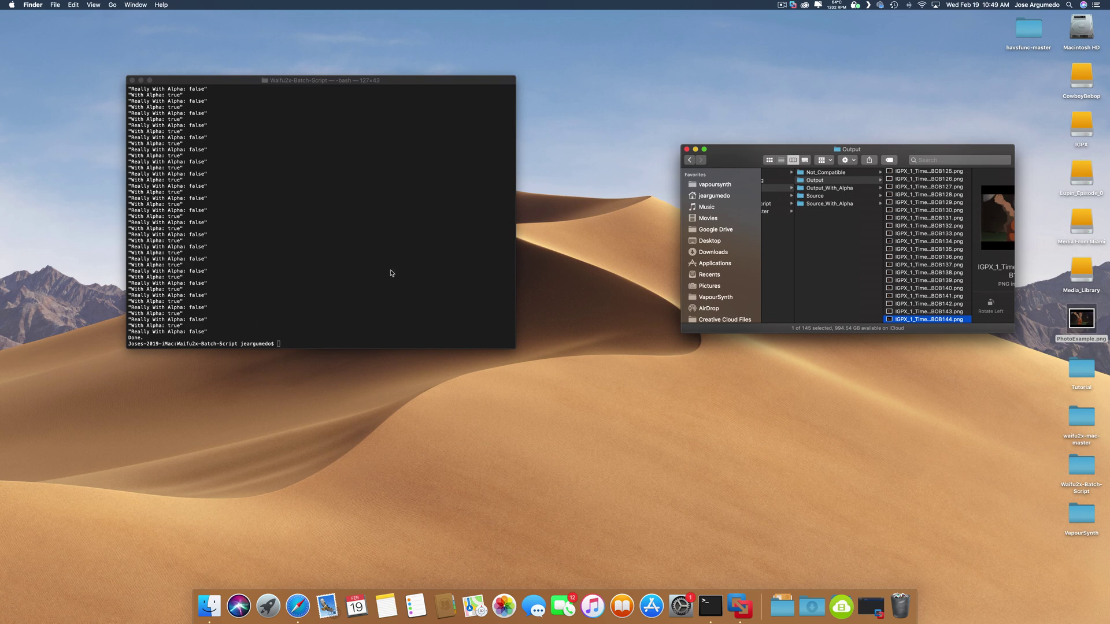
{"action": "left_click", "coordinate": [843, 204]}
{"action": "key", "text": "Right"}
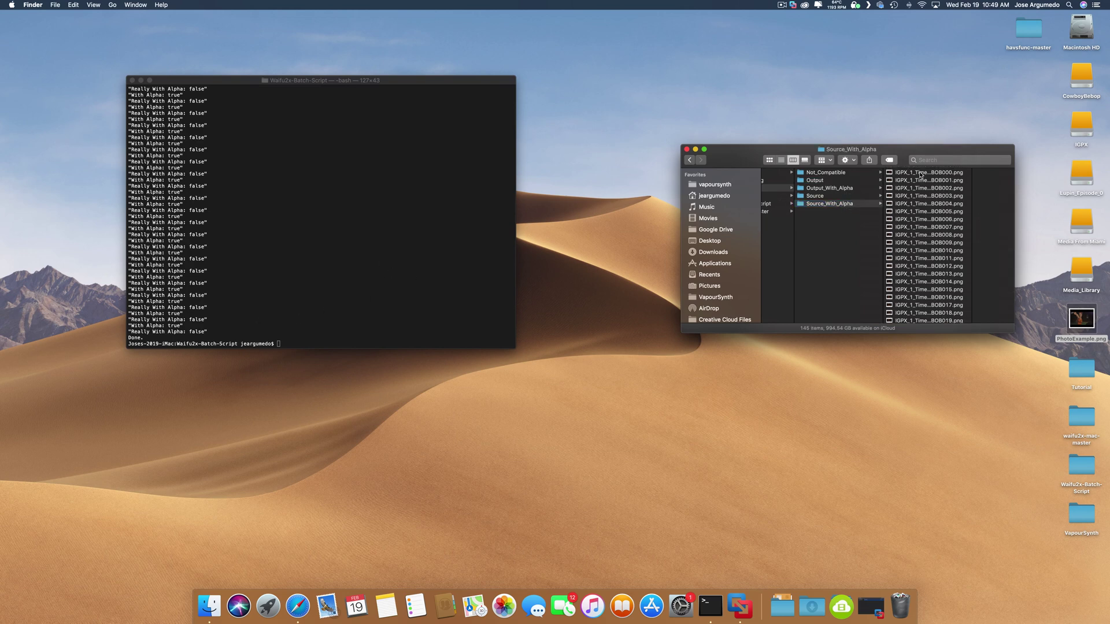
{"action": "key", "text": "space"}
{"action": "key", "text": "space"}
{"action": "left_click", "coordinate": [866, 227]}
{"action": "key", "text": "space"}
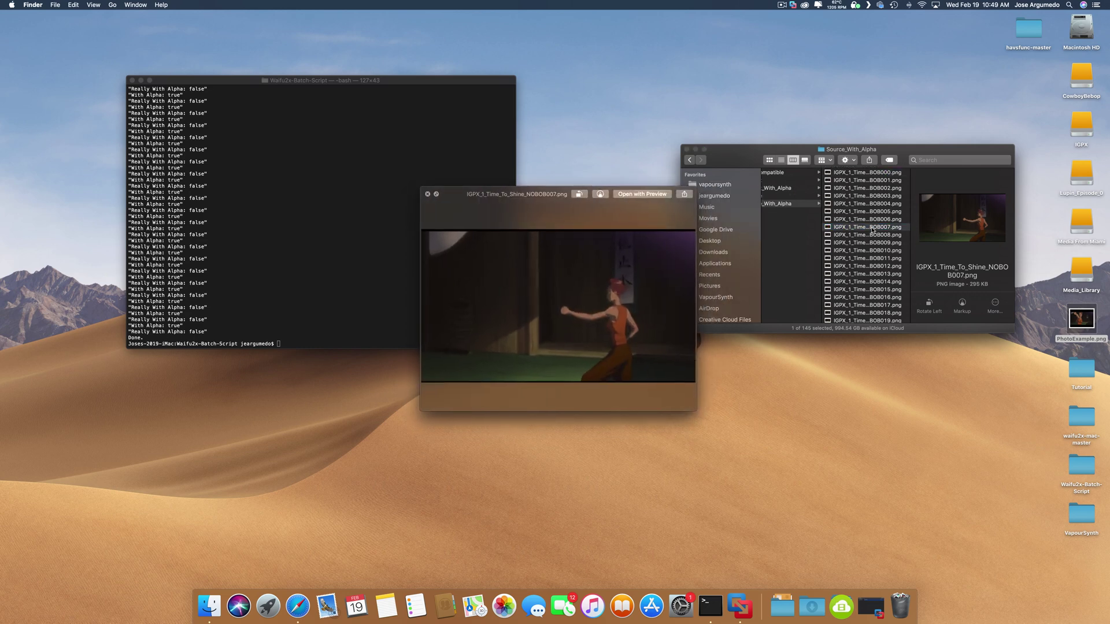
{"action": "key", "text": "space"}
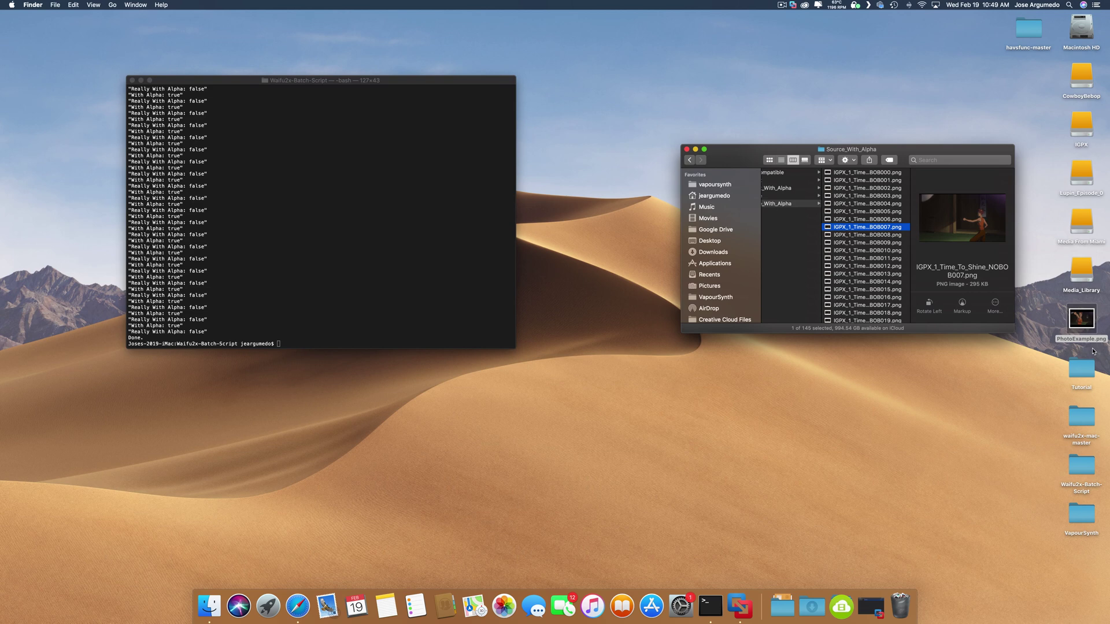
Open Tutorial in a second window and select Waifu2x-Script.sh in Waifu2x-Batch-Script.
{"action": "left_click", "coordinate": [1081, 373]}
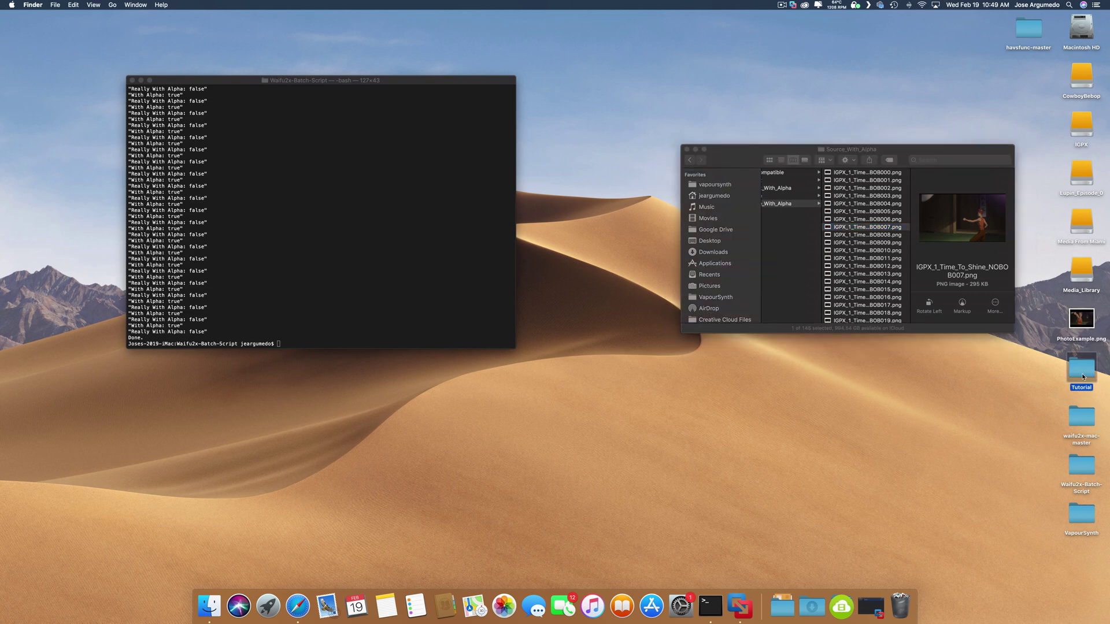
{"action": "double_click", "coordinate": [1083, 377]}
{"action": "left_click_drag", "start_coordinate": [892, 164], "coordinate": [893, 298]}
{"action": "left_click_drag", "start_coordinate": [840, 151], "coordinate": [845, 89]}
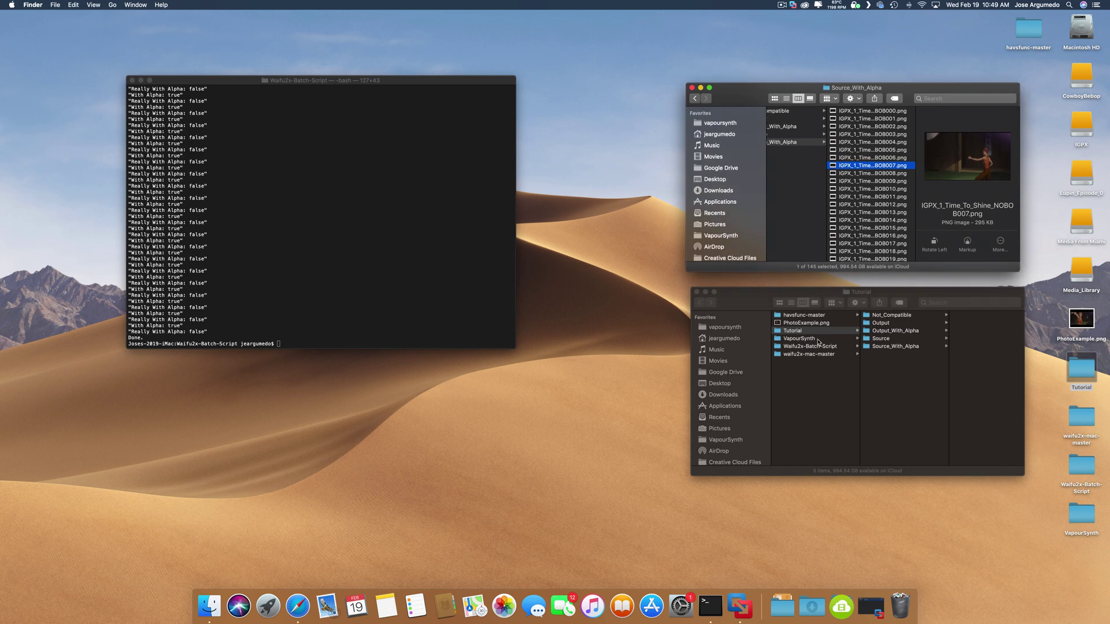
{"action": "left_click", "coordinate": [835, 348]}
{"action": "left_click", "coordinate": [896, 324]}
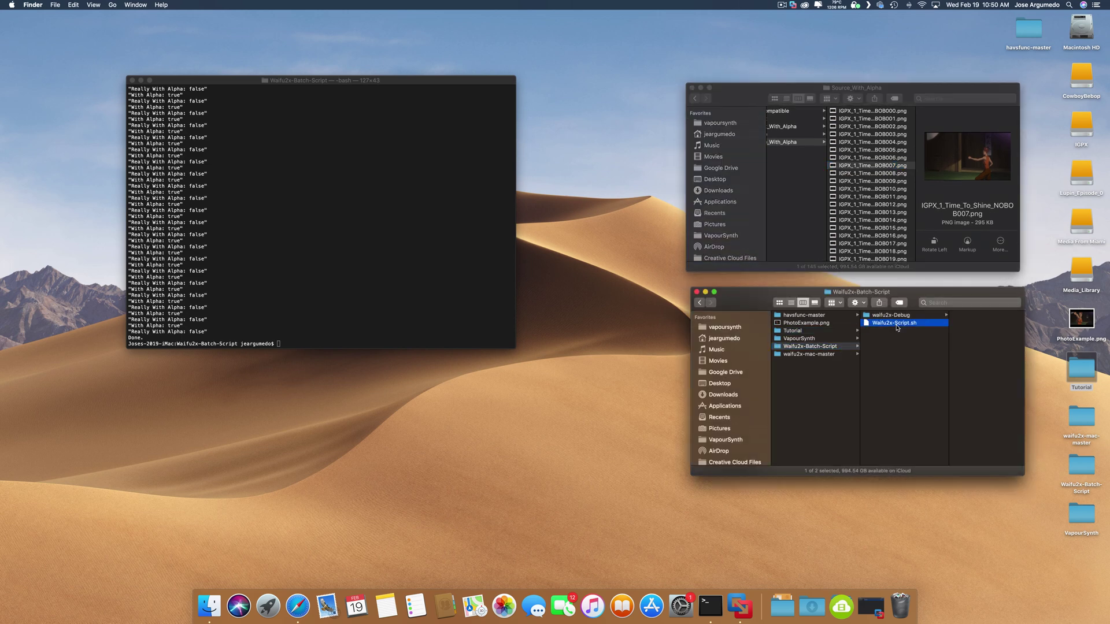
Open Waifu2x-Script.sh in TextEdit and point sourcedir to Source_With_Alpha.
{"action": "right_click", "coordinate": [898, 325]}
{"action": "mouse_move", "coordinate": [919, 337]}
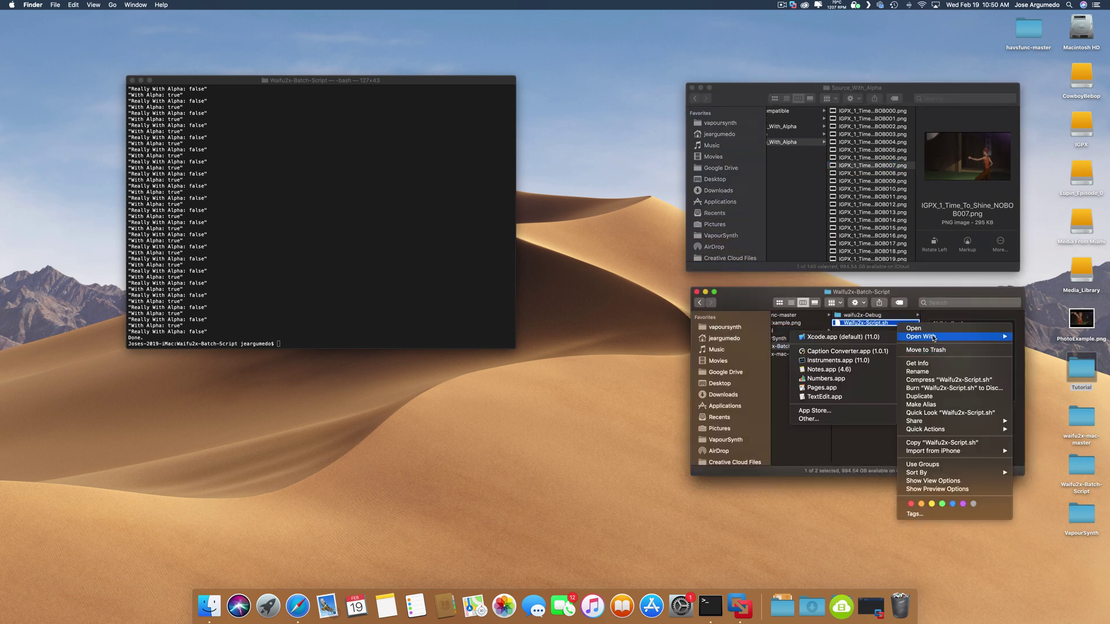
{"action": "left_click", "coordinate": [821, 398]}
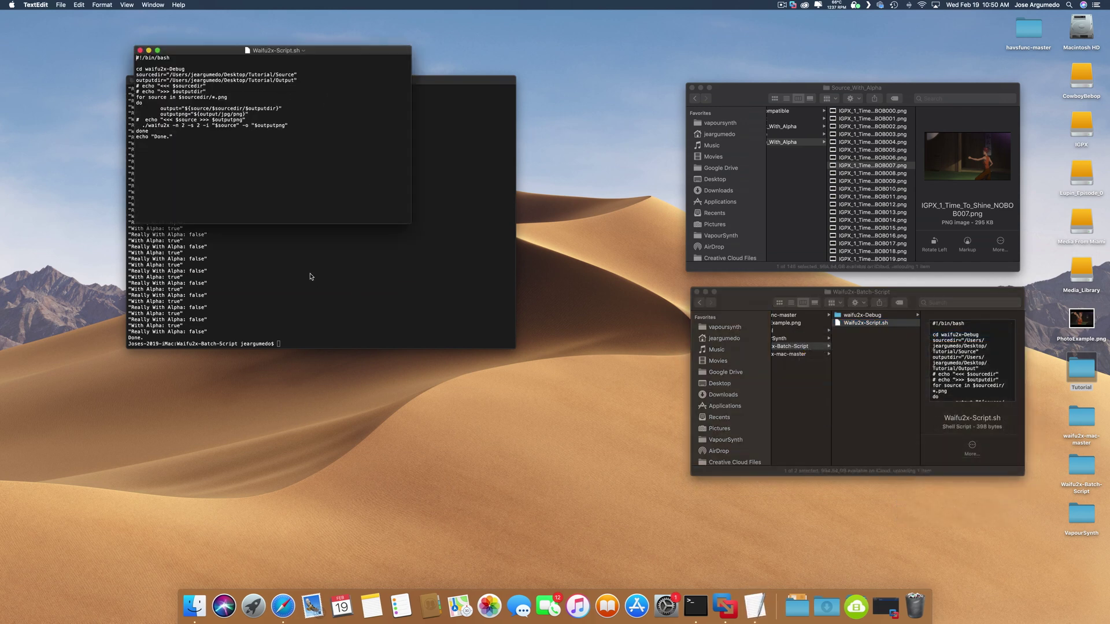
{"action": "left_click", "coordinate": [810, 143]}
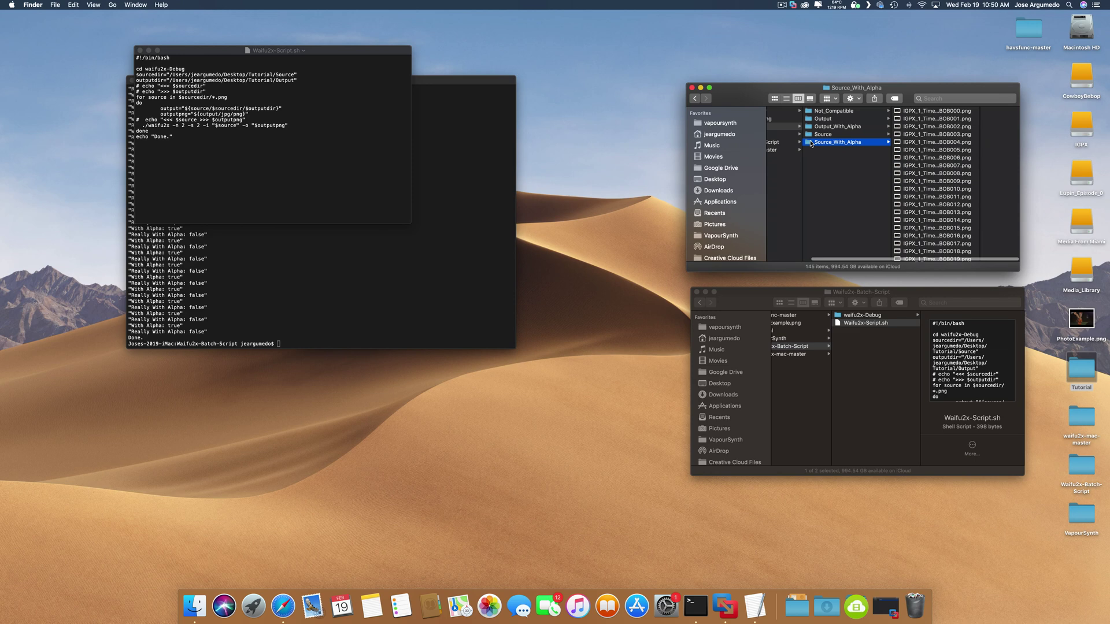
{"action": "left_click_drag", "start_coordinate": [810, 143], "coordinate": [171, 74]}
{"action": "key", "text": "BackSpace"}
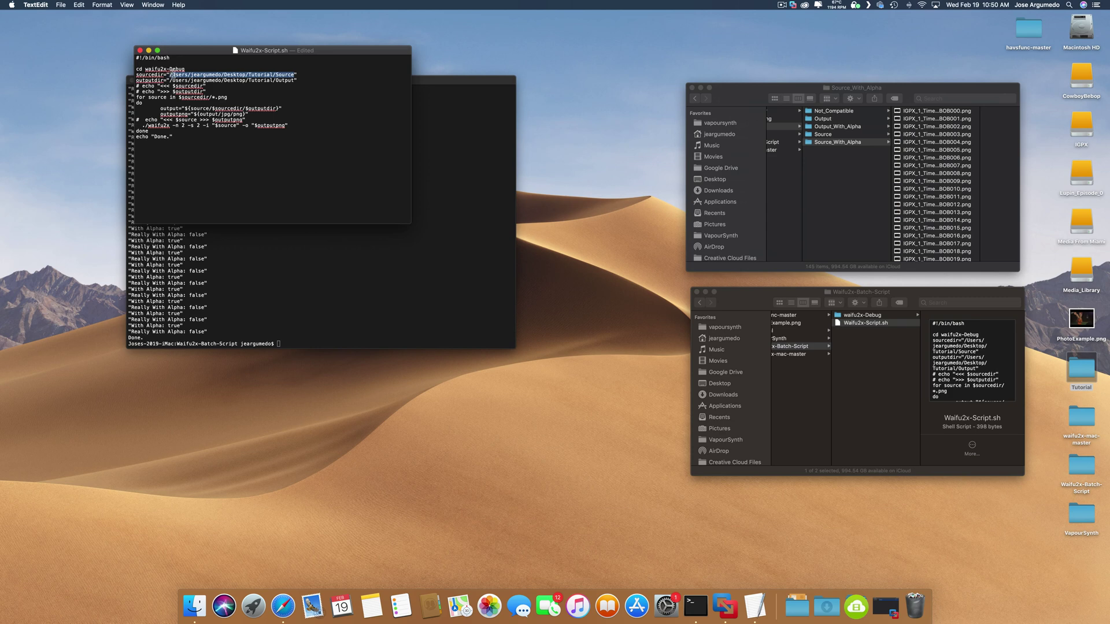
{"action": "type", "text": "/Users/jeargumedo/Desktop/Tutorial/Source_With_Alpha"}
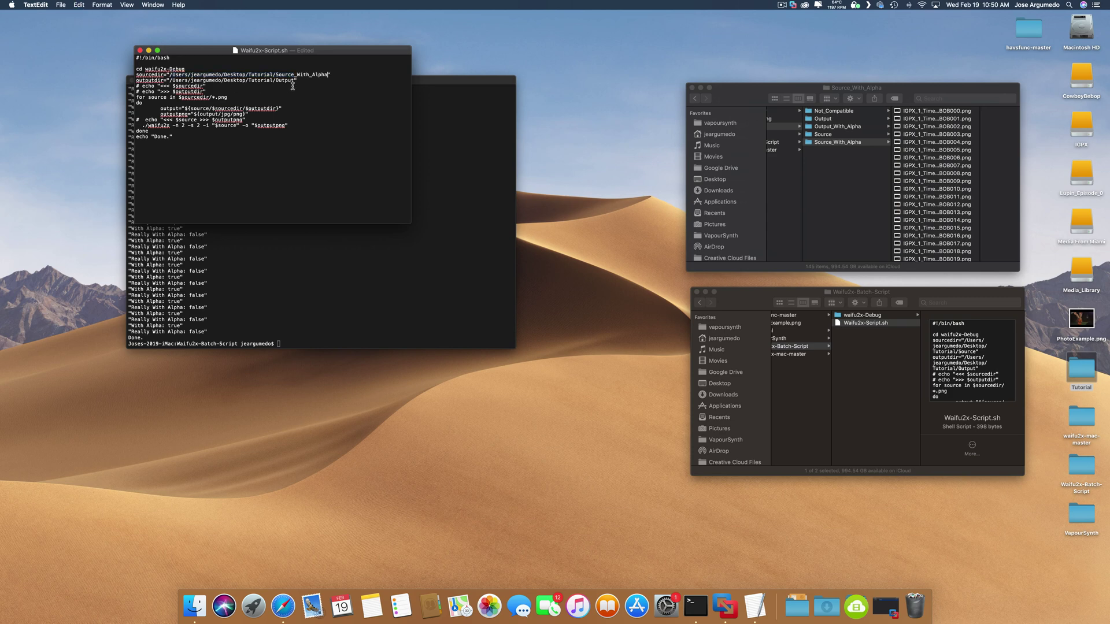
Point outputdir to Output_With_Alpha and close the saved script.
{"action": "left_click", "coordinate": [846, 130]}
{"action": "left_click", "coordinate": [851, 129]}
{"action": "left_click_drag", "start_coordinate": [851, 128], "coordinate": [172, 80]}
{"action": "key", "text": "BackSpace"}
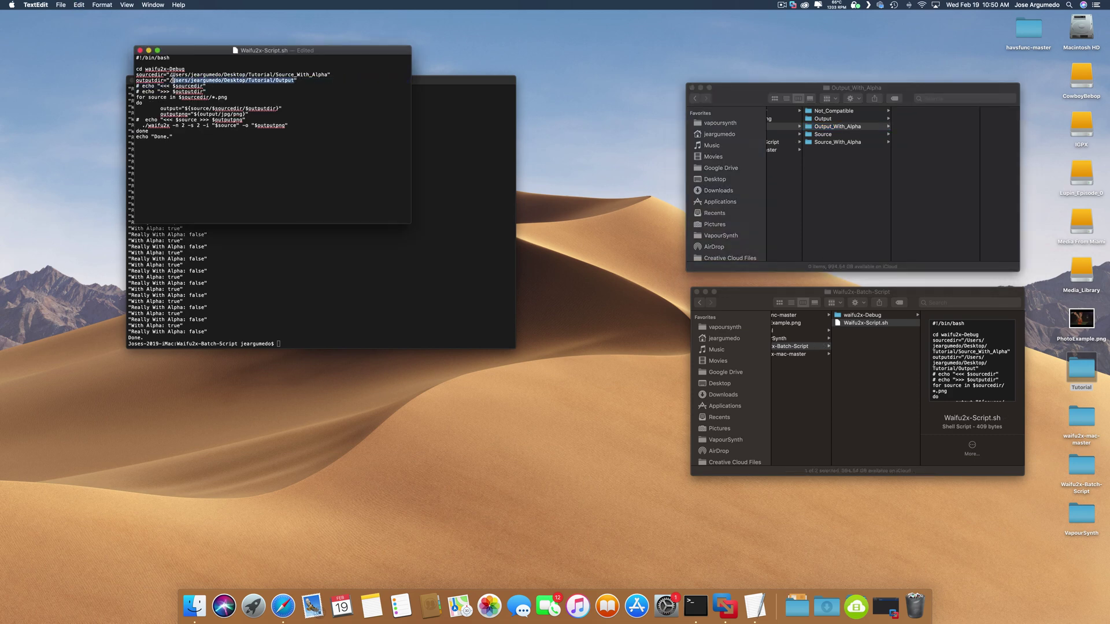
{"action": "type", "text": "/Users/jeargumedo/Desktop/Tutorial/Output_With_Alpha"}
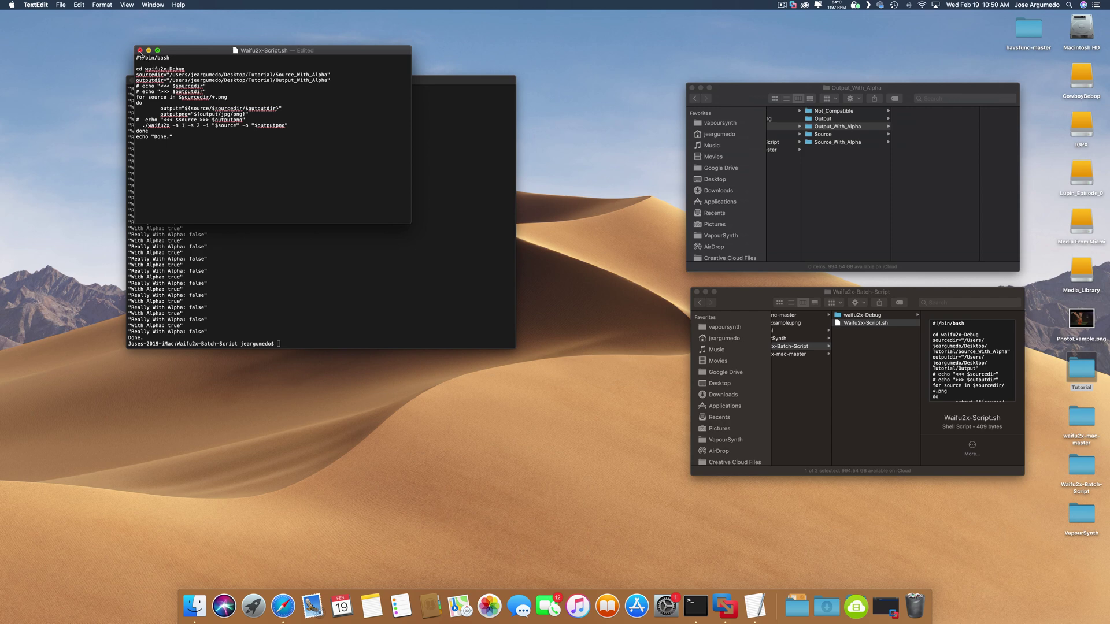
{"action": "left_click", "coordinate": [140, 52]}
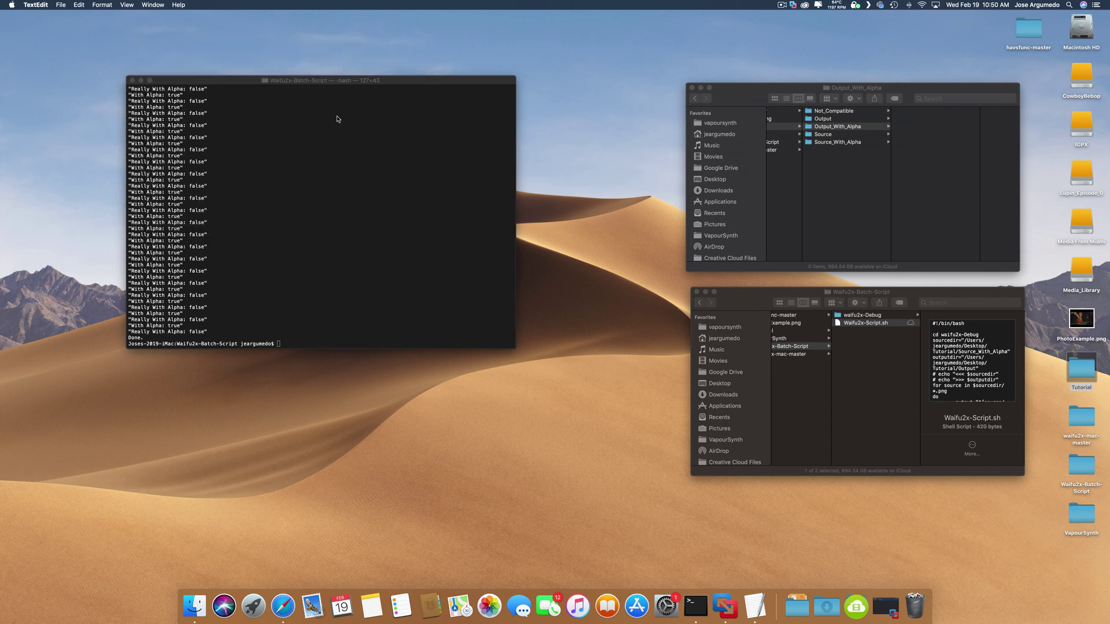
Confirm the new paths in a script preview, then rerun Waifu2x-Script.sh in Terminal.
{"action": "left_click", "coordinate": [902, 328]}
{"action": "key", "text": "space"}
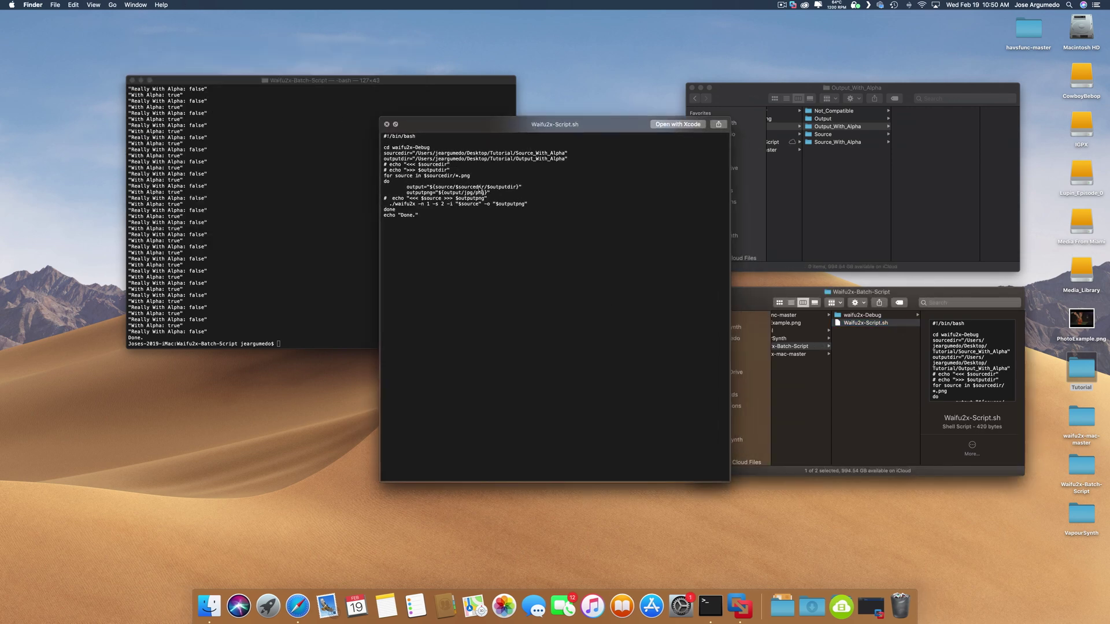
{"action": "key", "text": "space"}
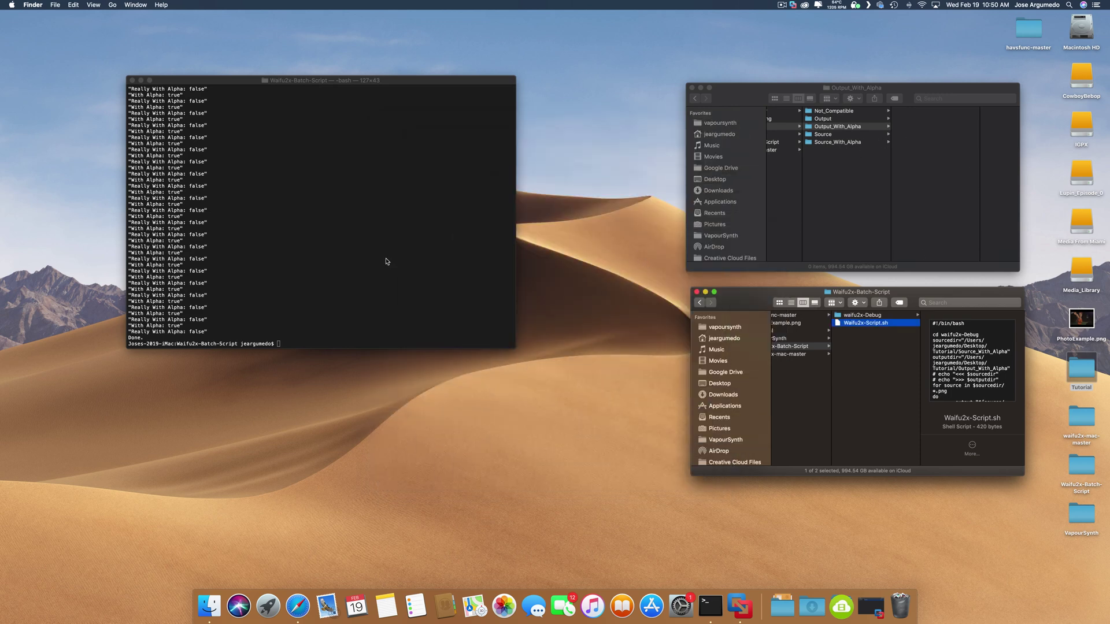
{"action": "left_click", "coordinate": [293, 345]}
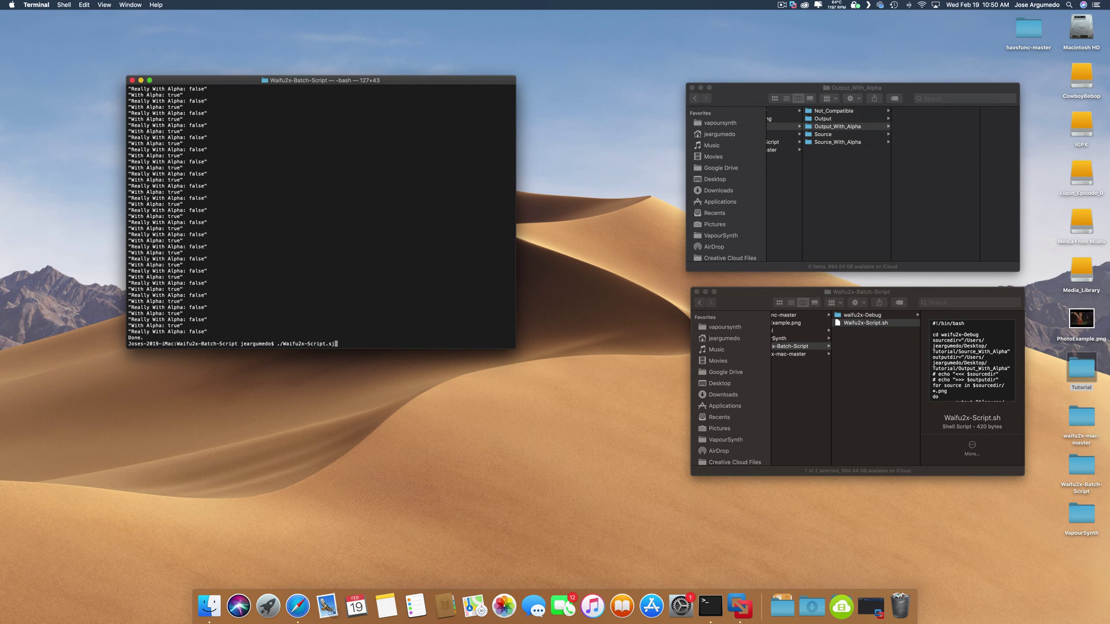
{"action": "key", "text": "Return"}
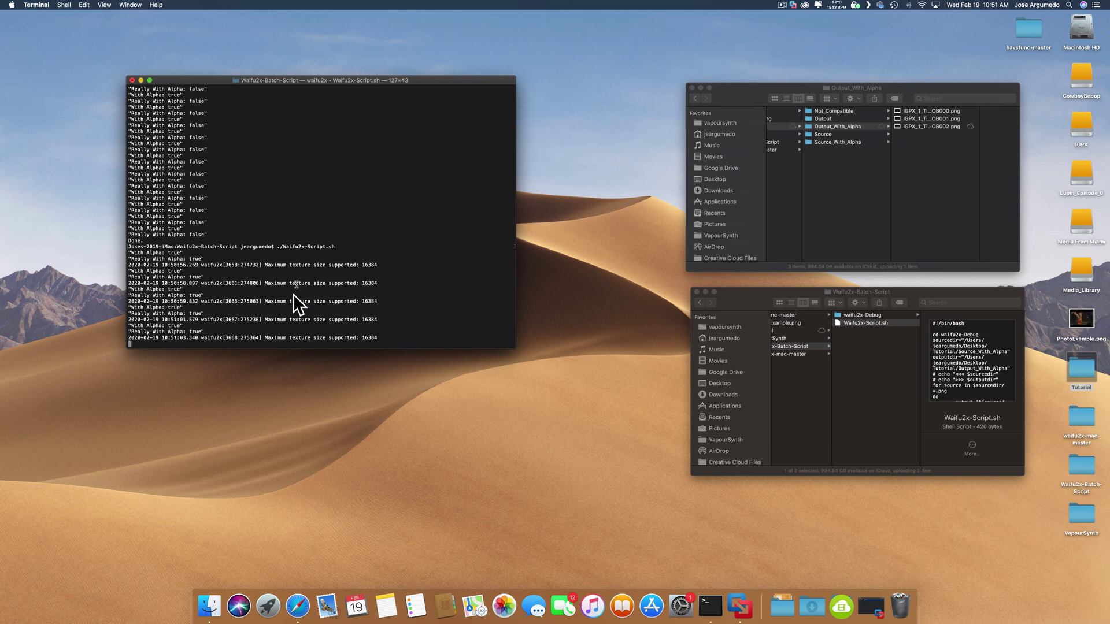
Quick Look the first upscaled frame in Output_With_Alpha, then return to Tutorial.
{"action": "left_click", "coordinate": [927, 118]}
{"action": "left_click", "coordinate": [925, 111]}
{"action": "key", "text": "space"}
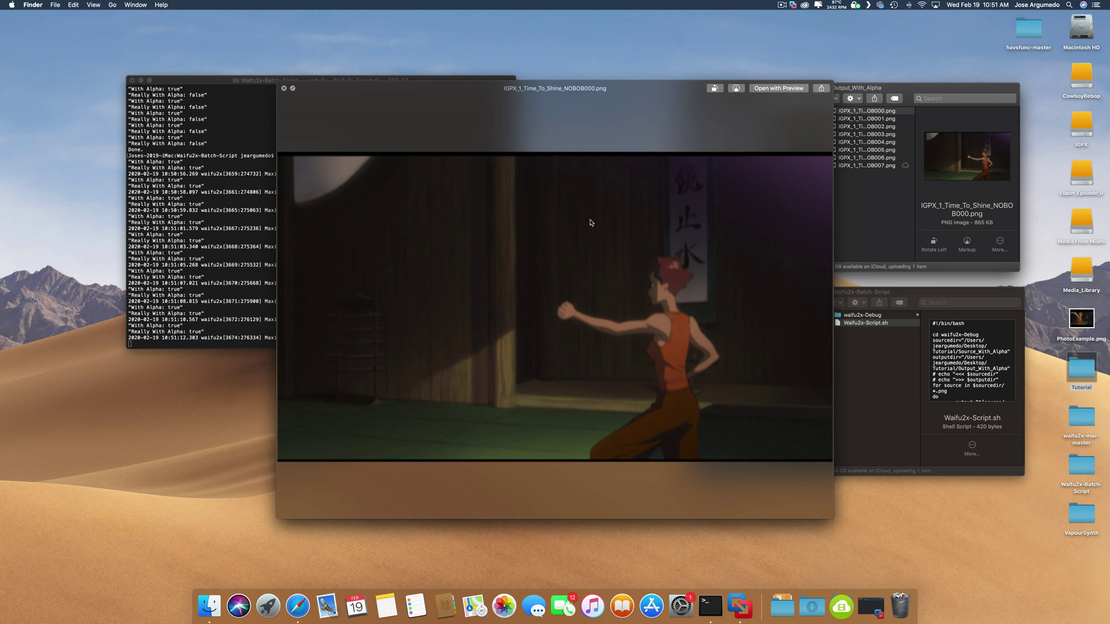
{"action": "key", "text": "space"}
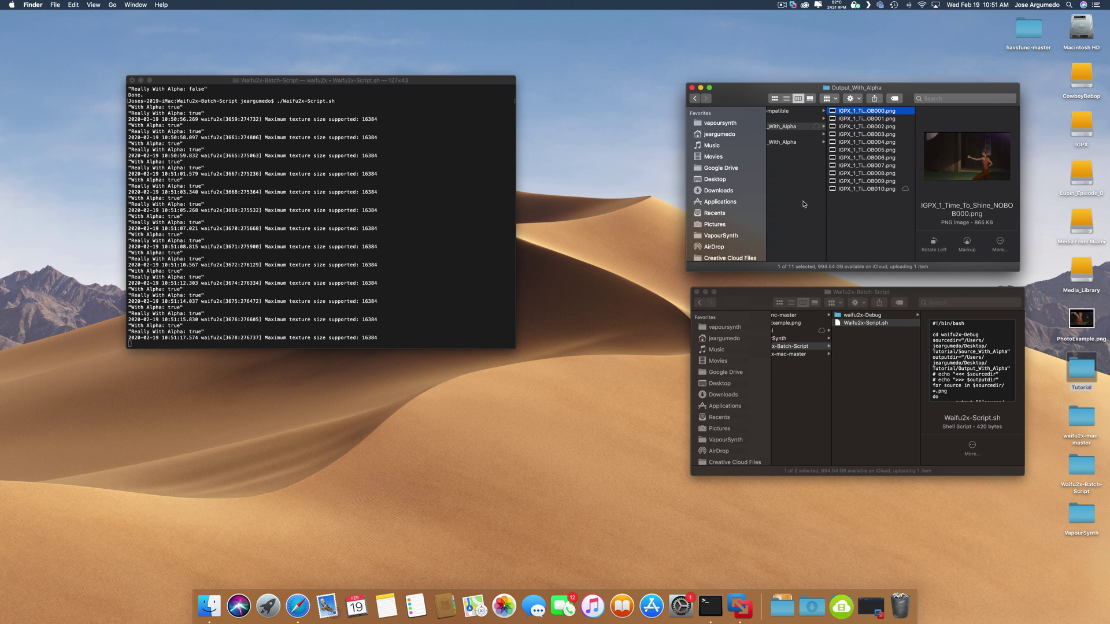
{"action": "scroll", "coordinate": [820, 197], "scroll_direction": "left", "scroll_amount": 5}
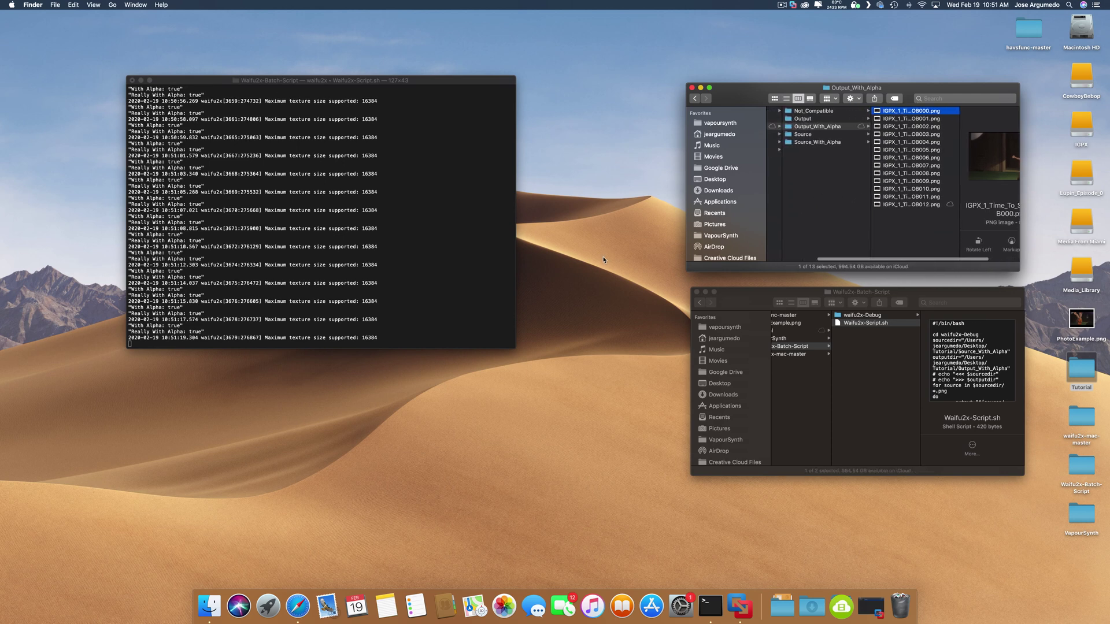
{"action": "left_click", "coordinate": [852, 216]}
Launch waifu2x-mac-app through Spotlight.
{"action": "key", "text": "super+Tab"}
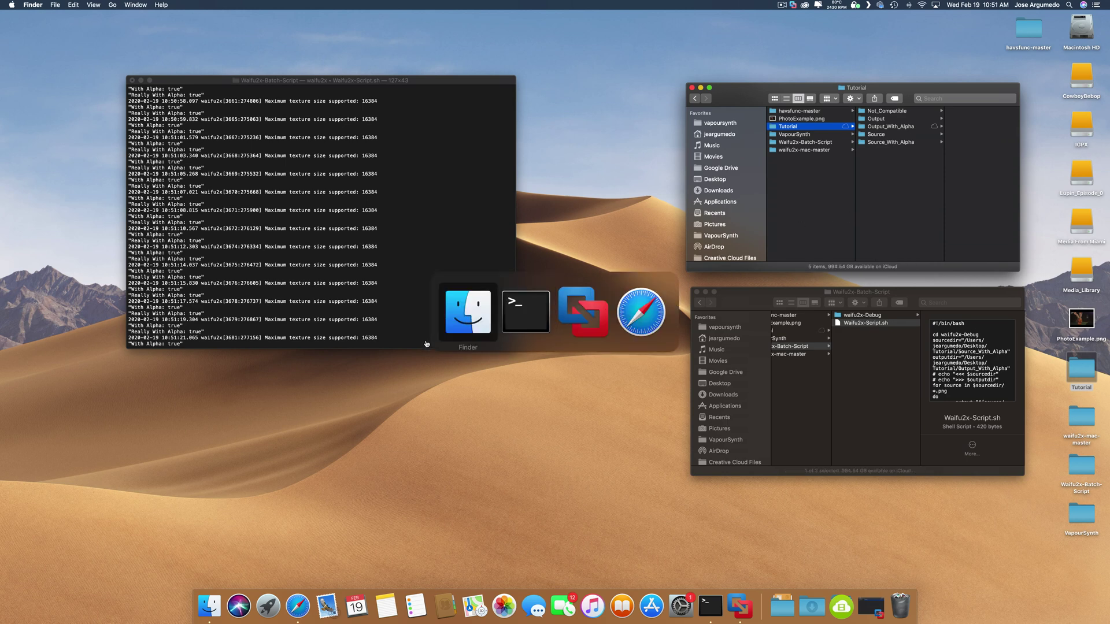
{"action": "left_click", "coordinate": [480, 326]}
{"action": "key", "text": "super+space"}
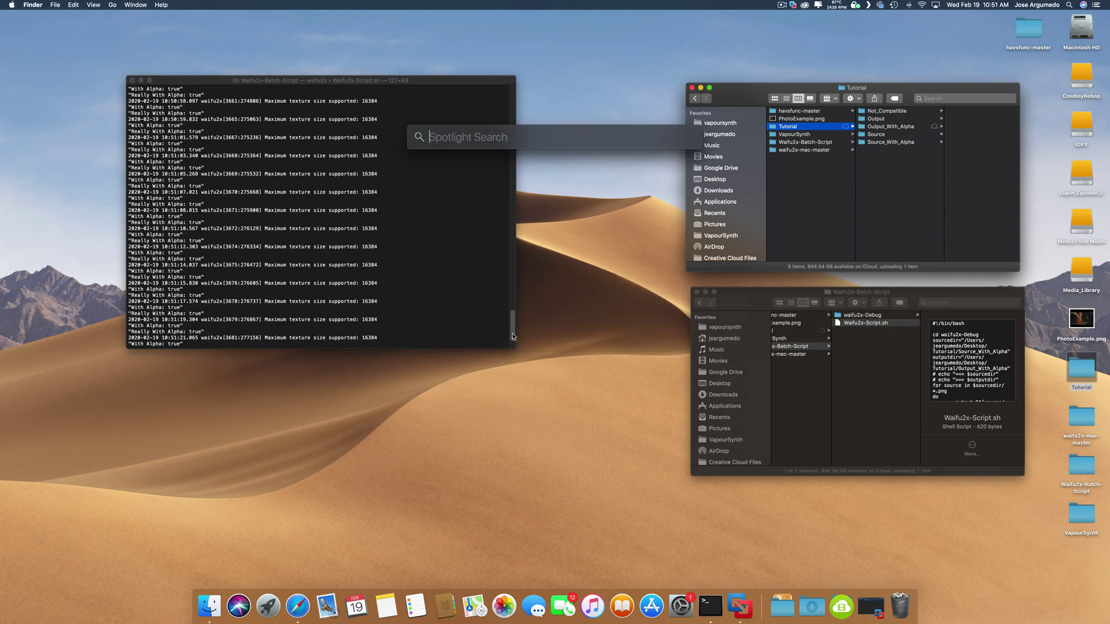
{"action": "type", "text": "wafi"}
{"action": "key", "text": "Return"}
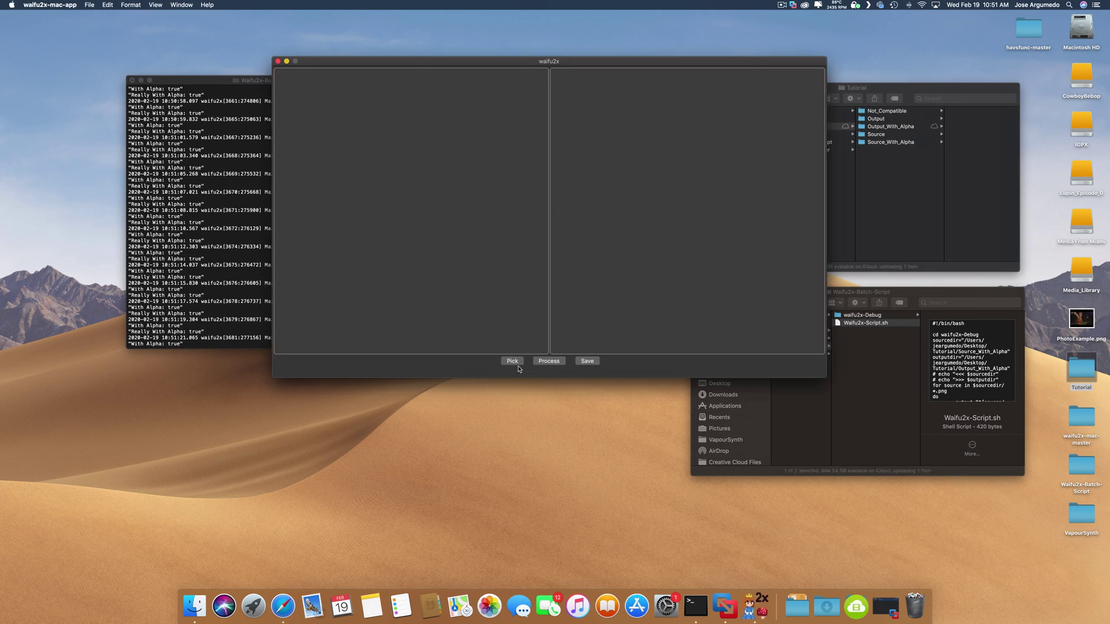
Browse to Tutorial > Not_Compatible > PNG_64_Source > IGPX and Quick Look frame-011637.png (1.9 MB).
{"action": "left_click", "coordinate": [518, 363]}
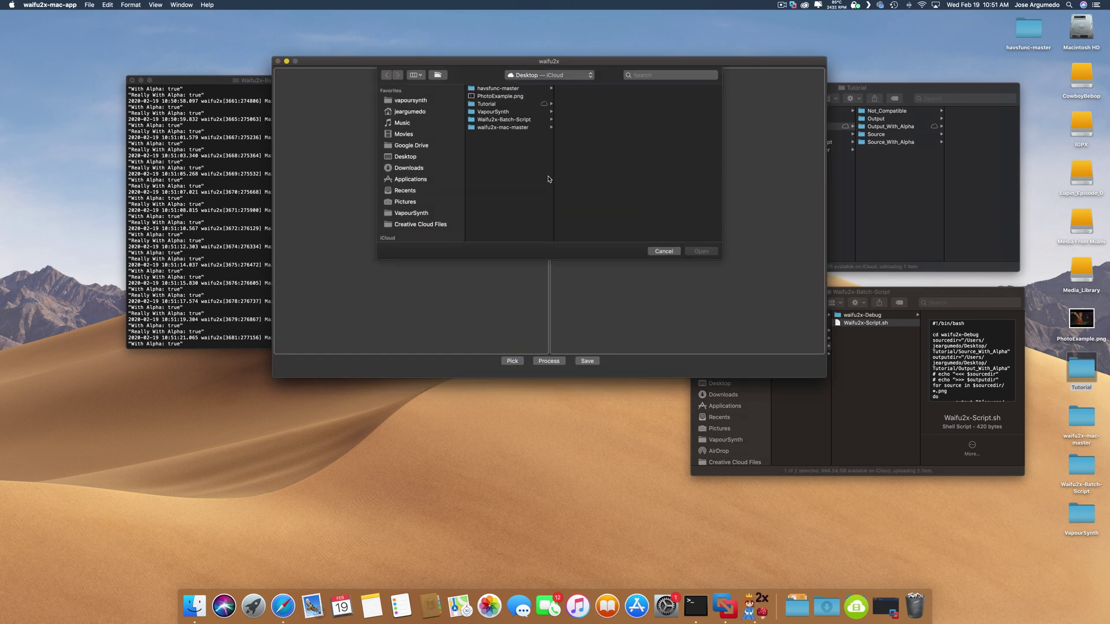
{"action": "left_click", "coordinate": [518, 104]}
{"action": "left_click", "coordinate": [595, 89]}
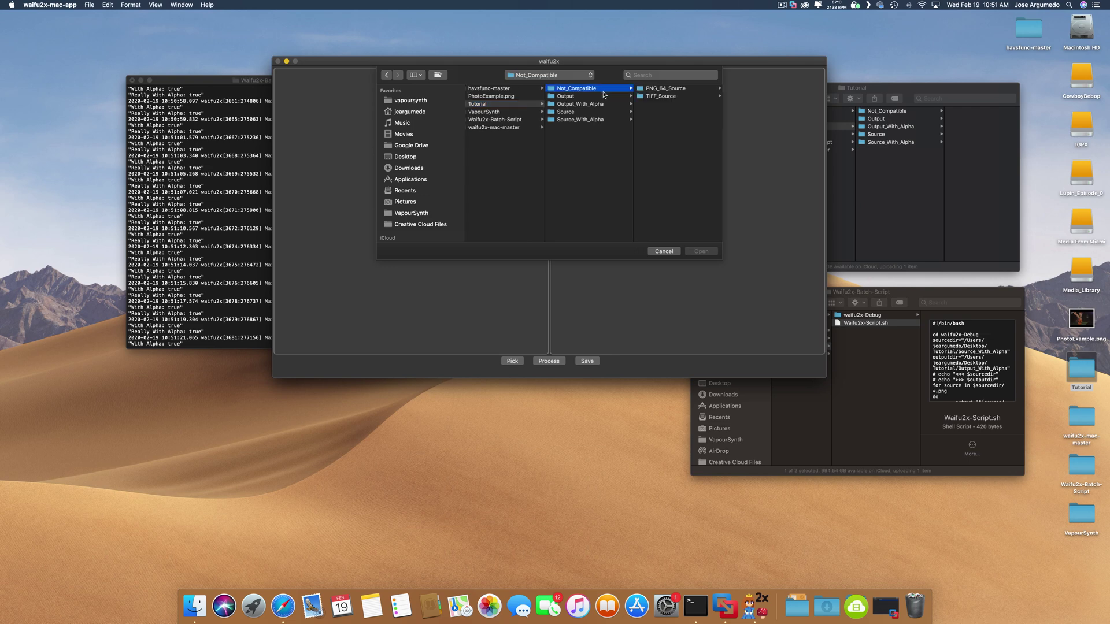
{"action": "left_click", "coordinate": [658, 89]}
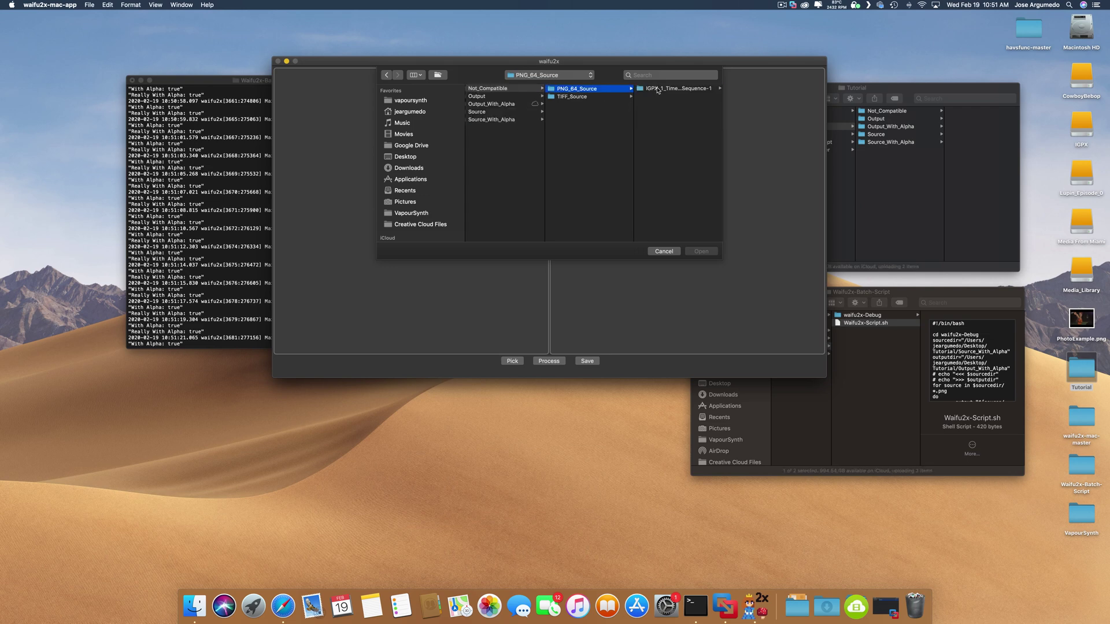
{"action": "left_click", "coordinate": [657, 89]}
{"action": "left_click", "coordinate": [657, 89]}
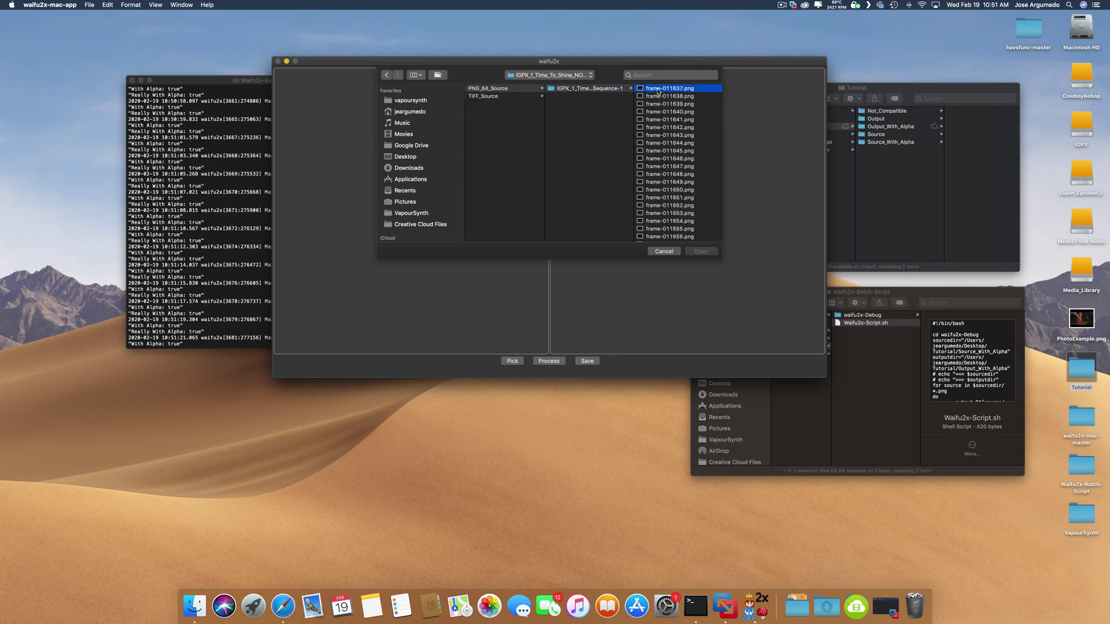
{"action": "key", "text": "space"}
{"action": "key", "text": "space"}
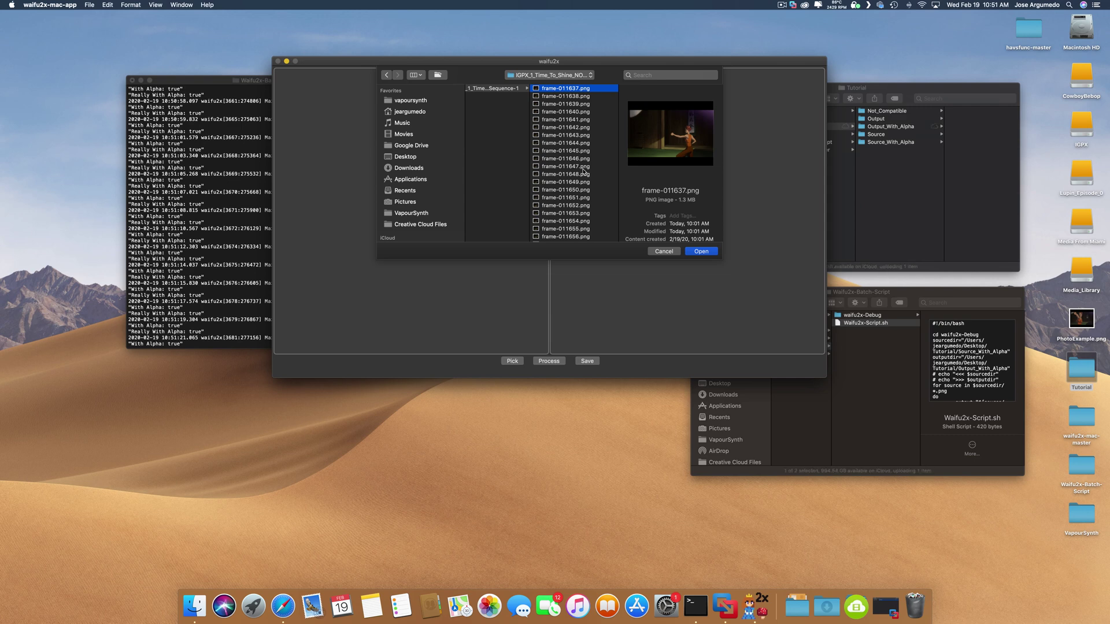
Launch MediaInfo, load frame-011637.png and show its 64-bit depth in the tree view.
{"action": "key", "text": "super+space"}
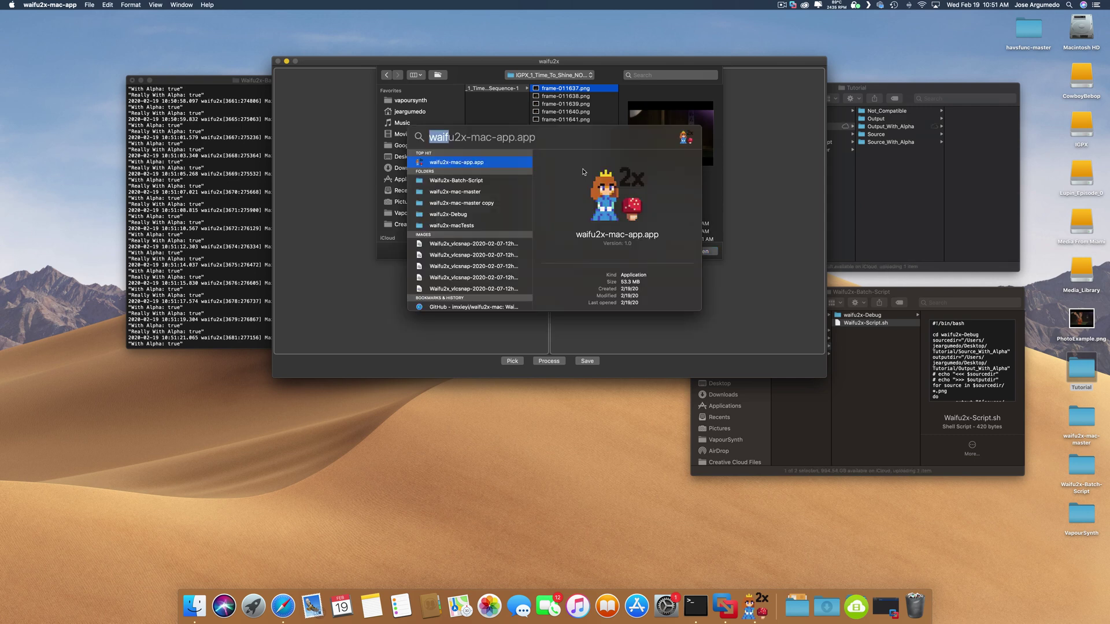
{"action": "type", "text": "media"}
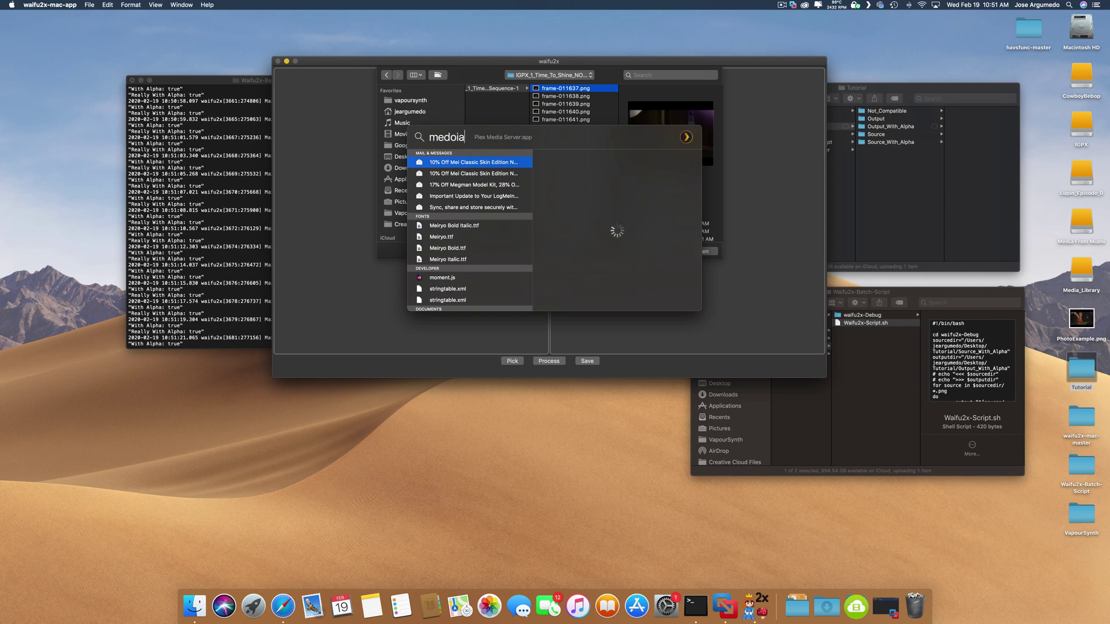
{"action": "key", "text": "Return"}
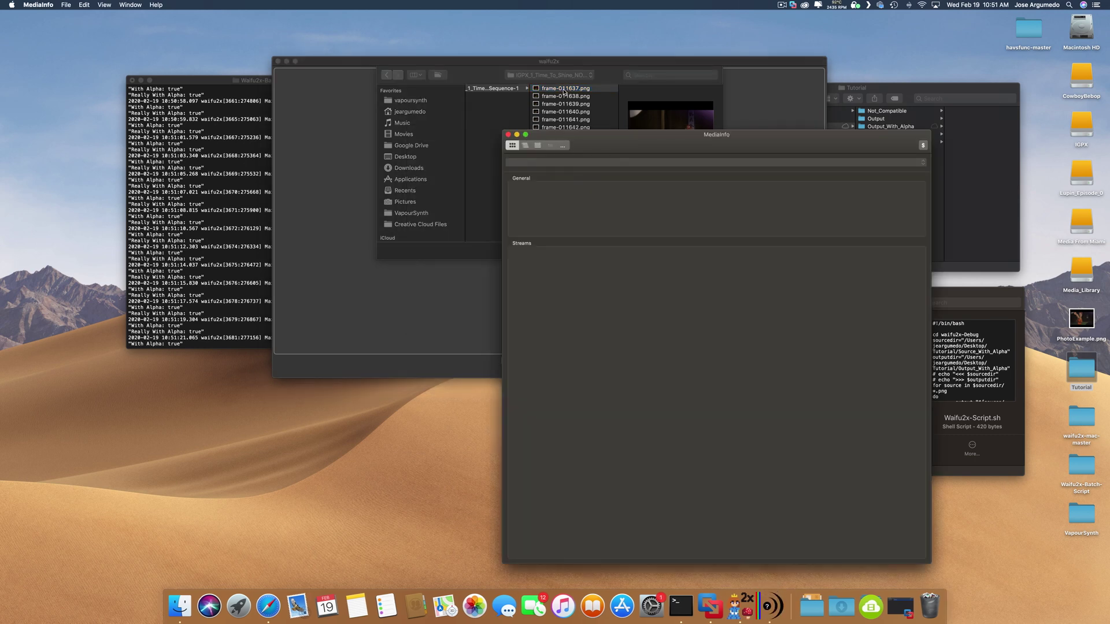
{"action": "left_click_drag", "start_coordinate": [564, 91], "coordinate": [684, 310]}
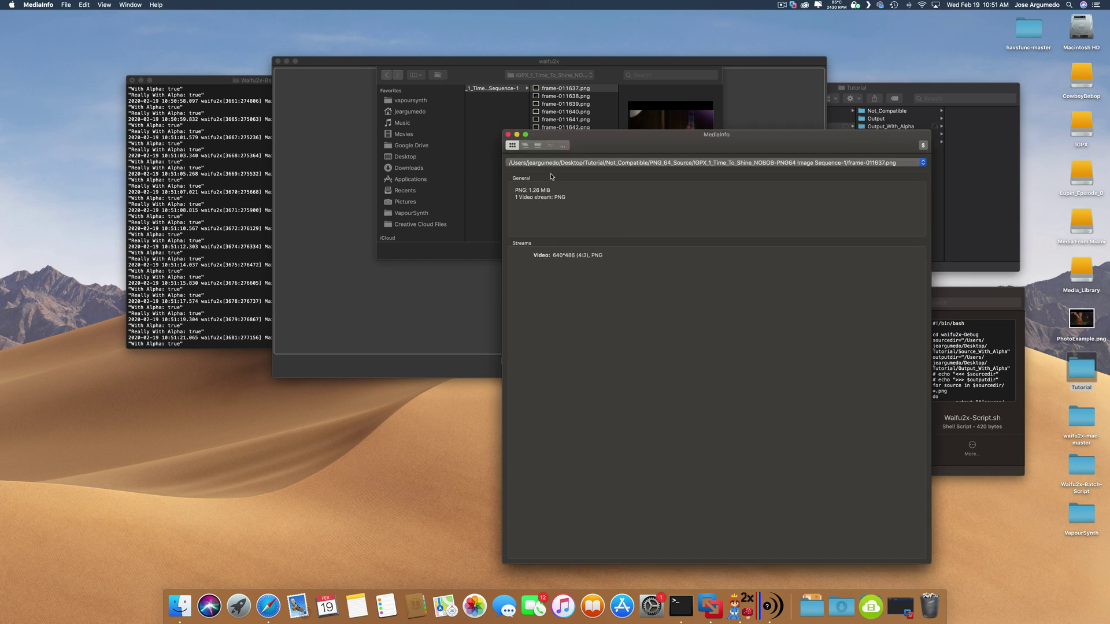
{"action": "left_click", "coordinate": [526, 146]}
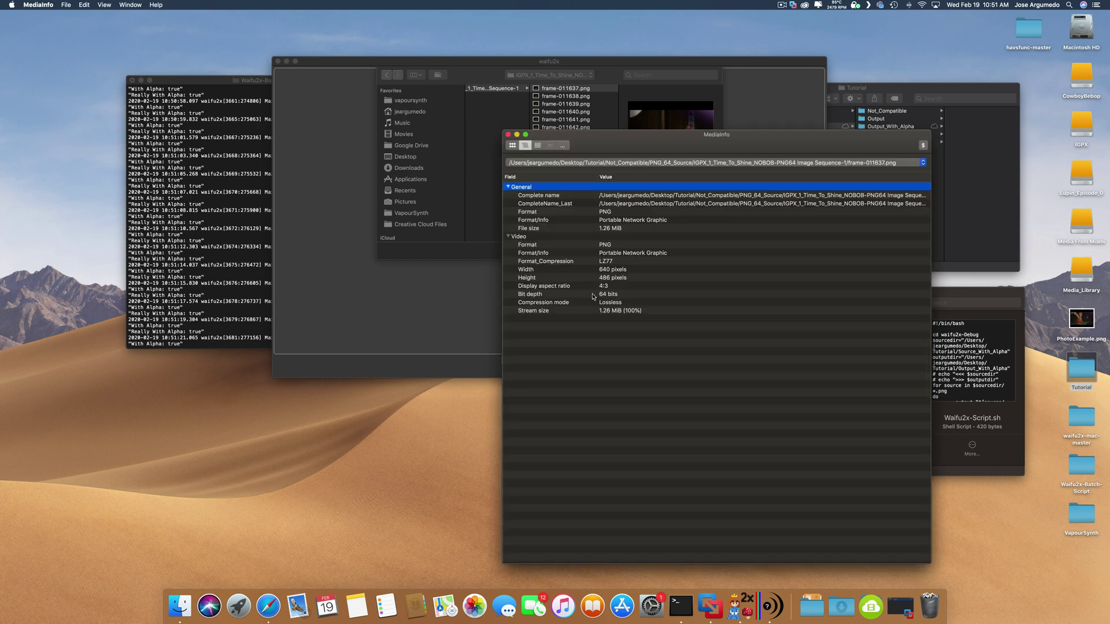
{"action": "left_click", "coordinate": [592, 296]}
Load the first Output_With_Alpha frame (32-bit) and the first Source frame into MediaInfo.
{"action": "left_click", "coordinate": [498, 120]}
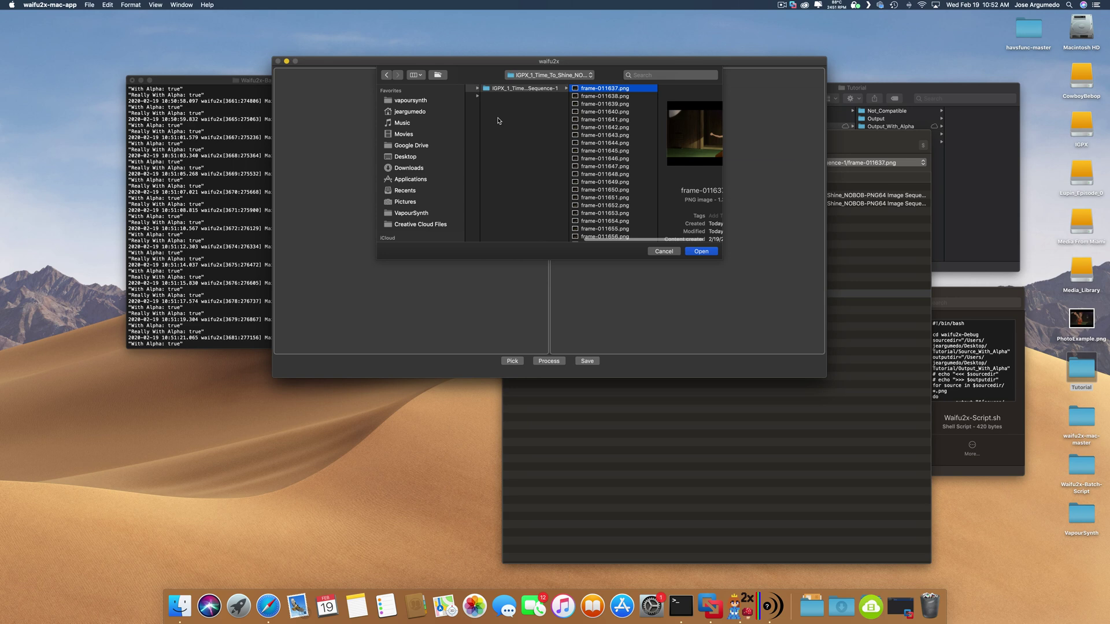
{"action": "scroll", "coordinate": [498, 120], "scroll_direction": "left", "scroll_amount": 5}
{"action": "left_click", "coordinate": [531, 96]}
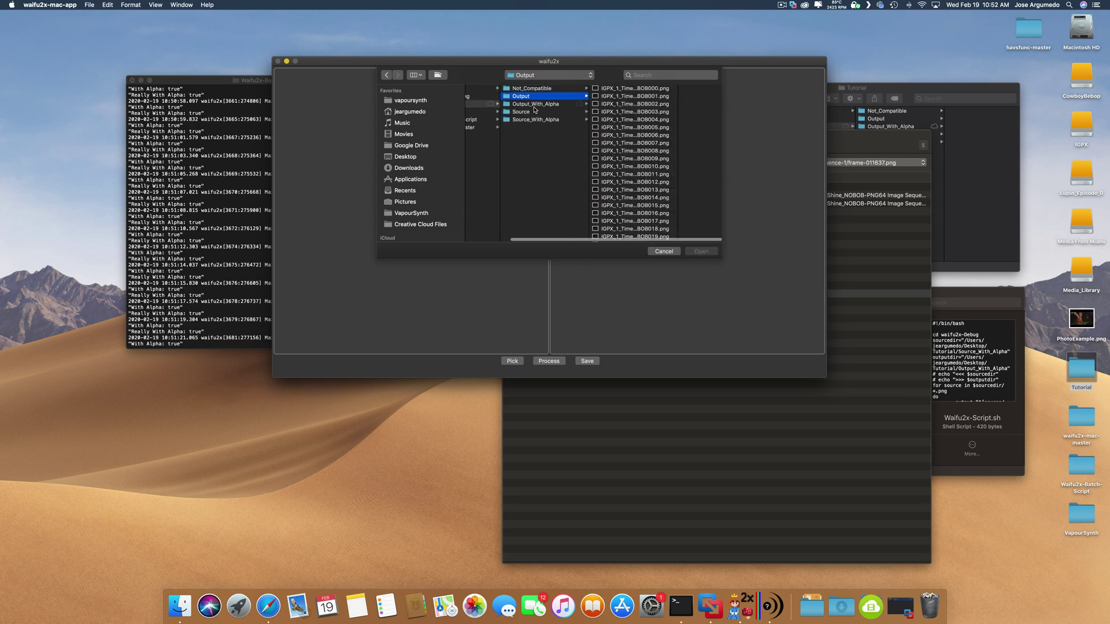
{"action": "left_click", "coordinate": [556, 104]}
{"action": "left_click", "coordinate": [630, 89]}
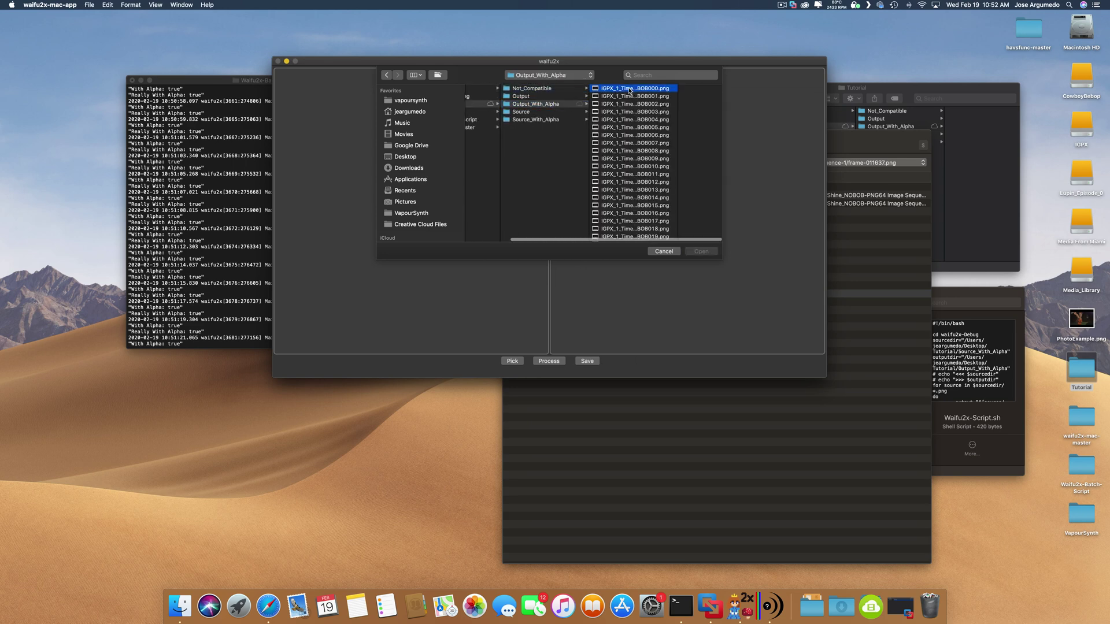
{"action": "left_click_drag", "start_coordinate": [572, 89], "coordinate": [856, 293]}
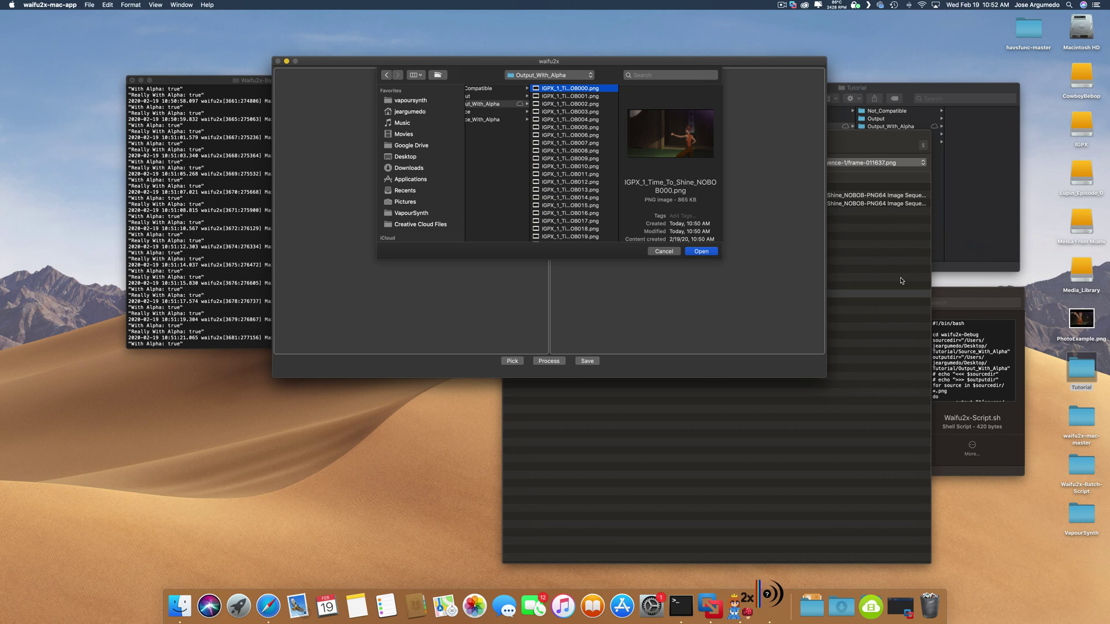
{"action": "left_click", "coordinate": [856, 292]}
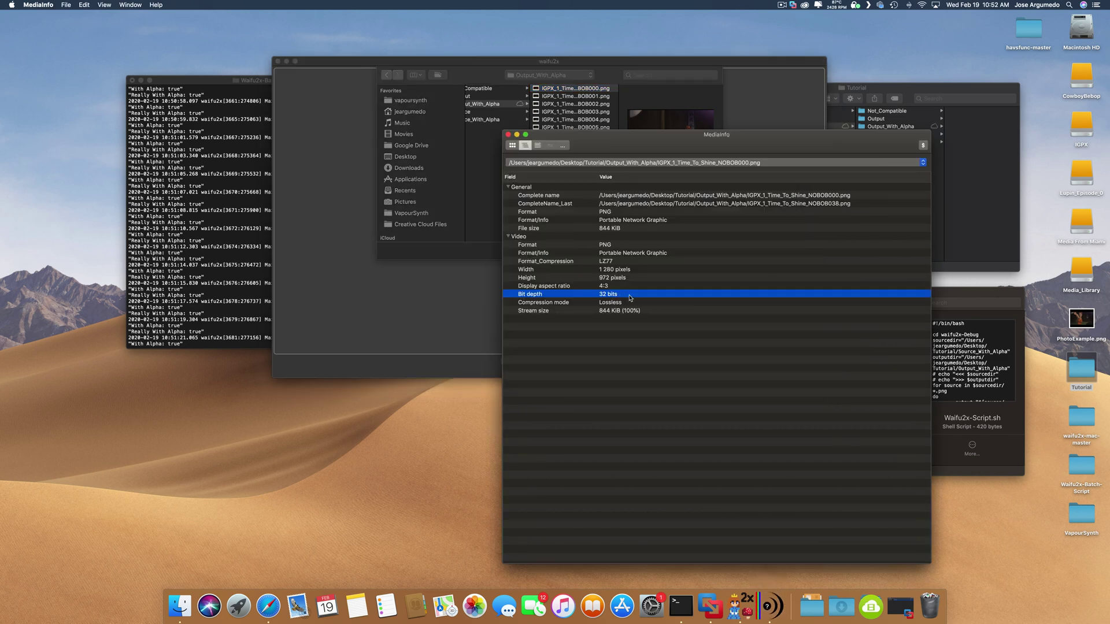
{"action": "left_click", "coordinate": [491, 175]}
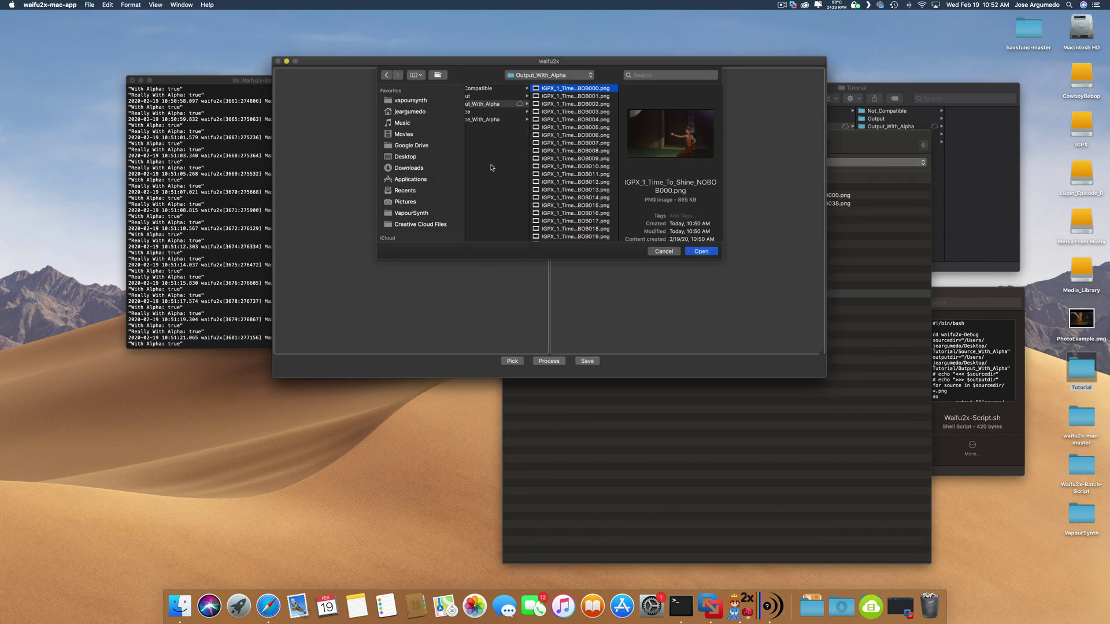
{"action": "left_click", "coordinate": [487, 112]}
{"action": "left_click_drag", "start_coordinate": [572, 90], "coordinate": [865, 286]}
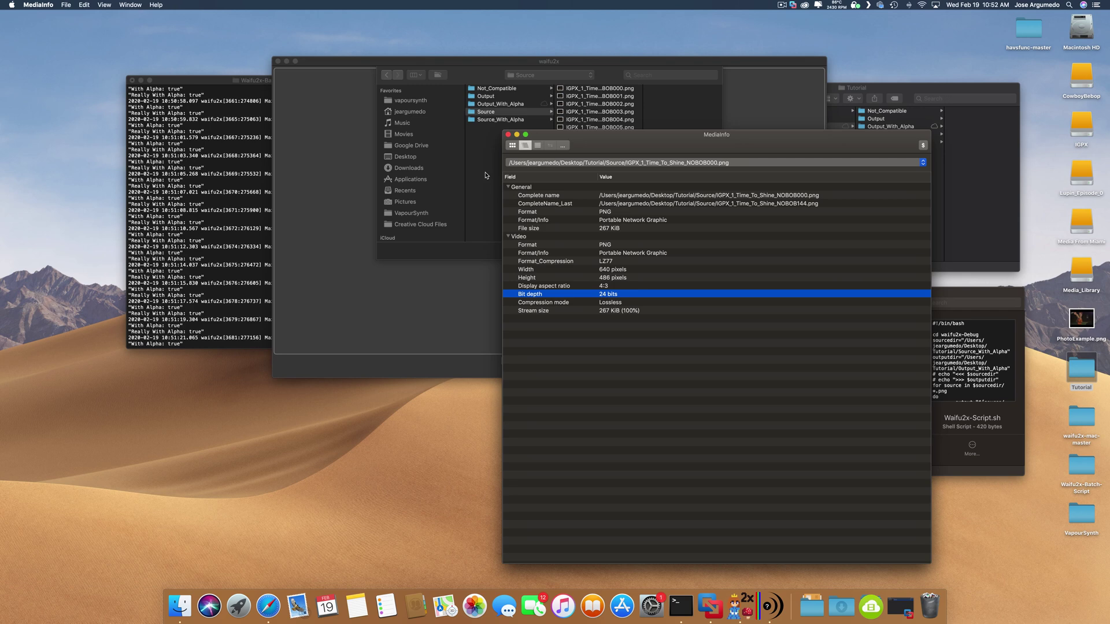
Check frame-011637.tiff from Not_Compatible > TIFF_Source in MediaInfo, showing 16-bit RGBA.
{"action": "left_click", "coordinate": [485, 175]}
{"action": "left_click", "coordinate": [516, 88]}
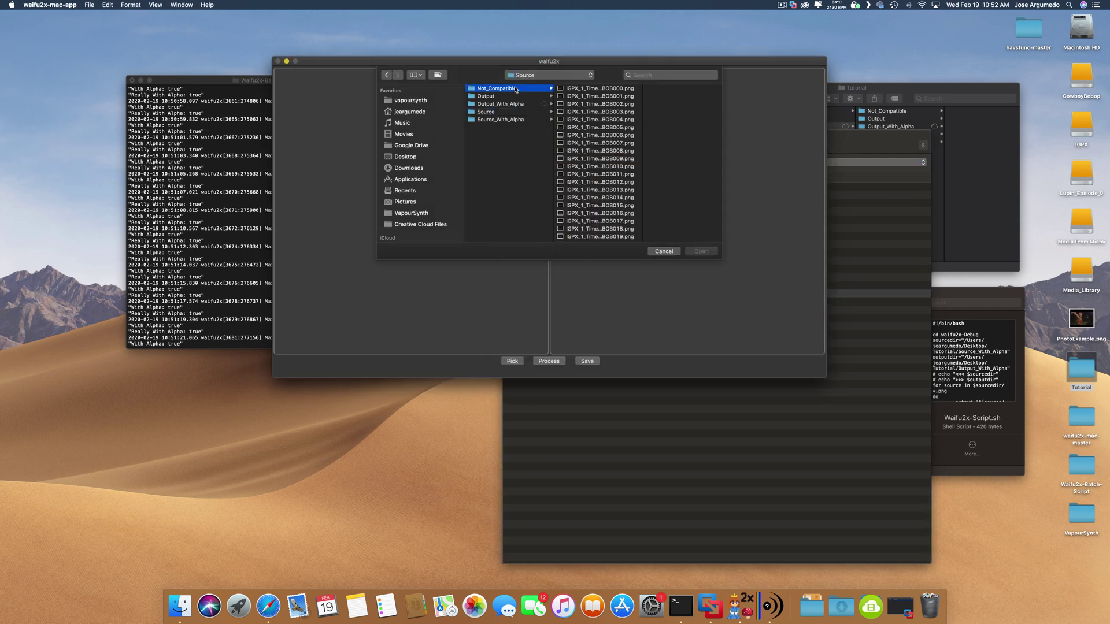
{"action": "left_click", "coordinate": [576, 96]}
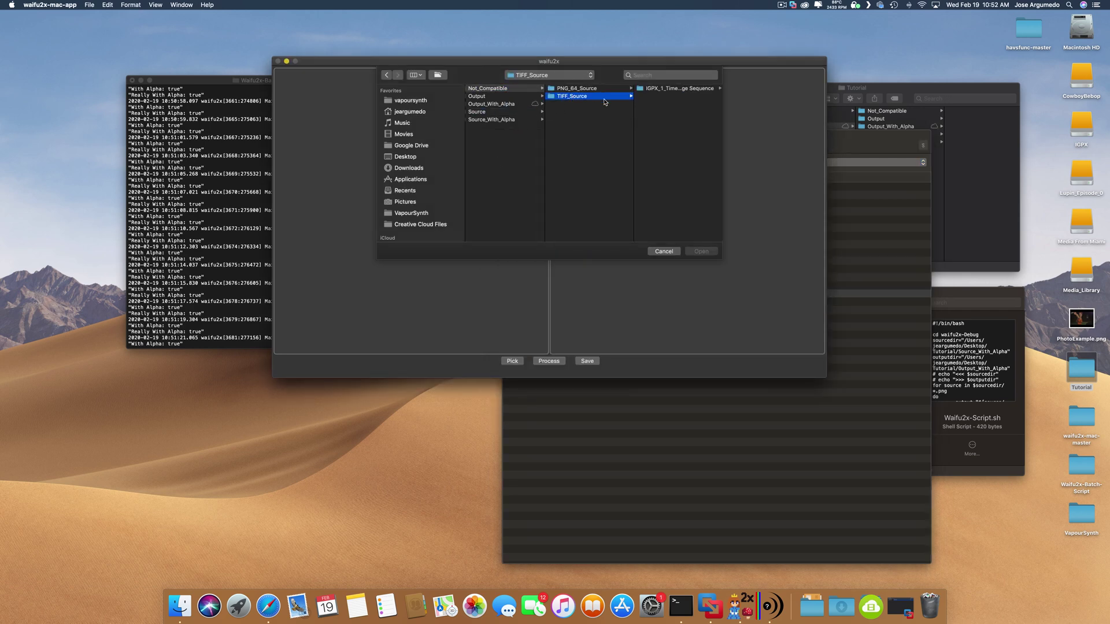
{"action": "left_click", "coordinate": [664, 89]}
{"action": "left_click", "coordinate": [659, 90]}
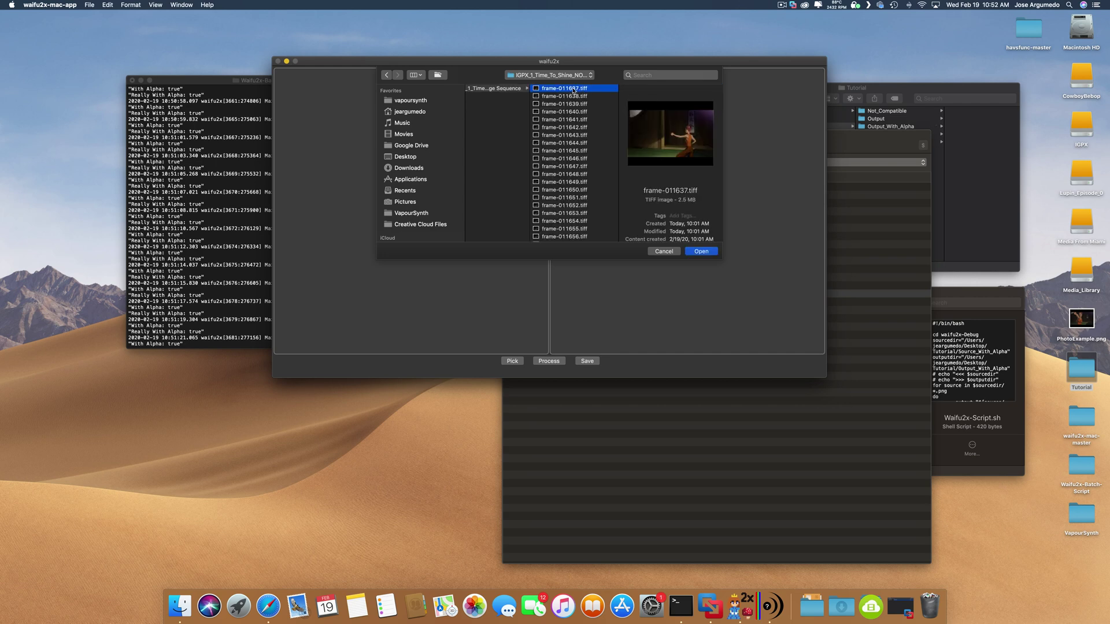
{"action": "left_click", "coordinate": [892, 270]}
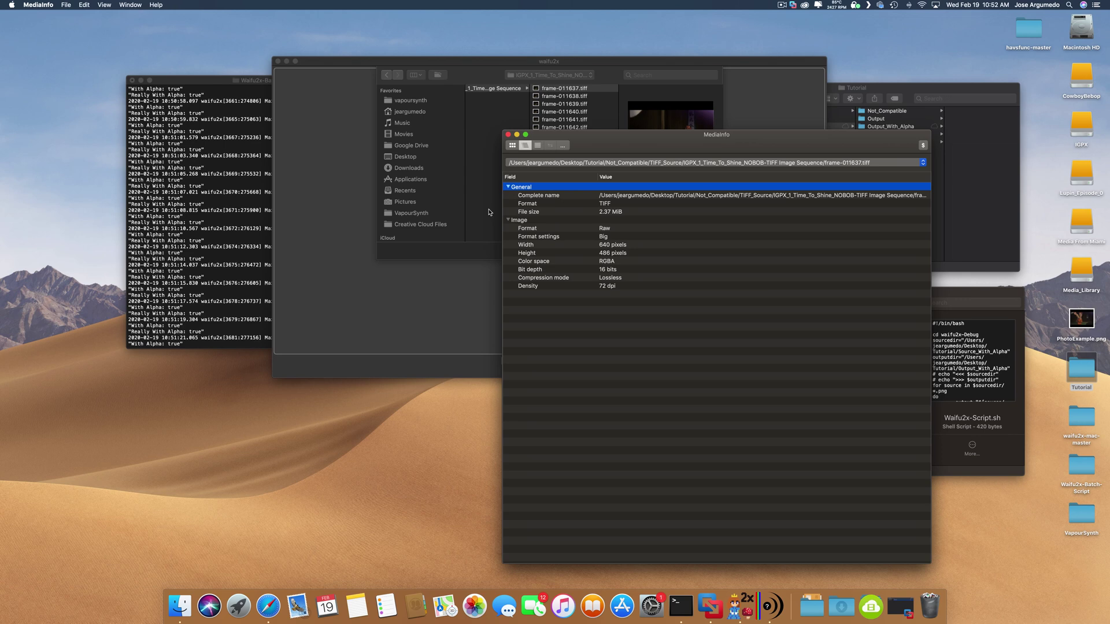
{"action": "left_click", "coordinate": [489, 212]}
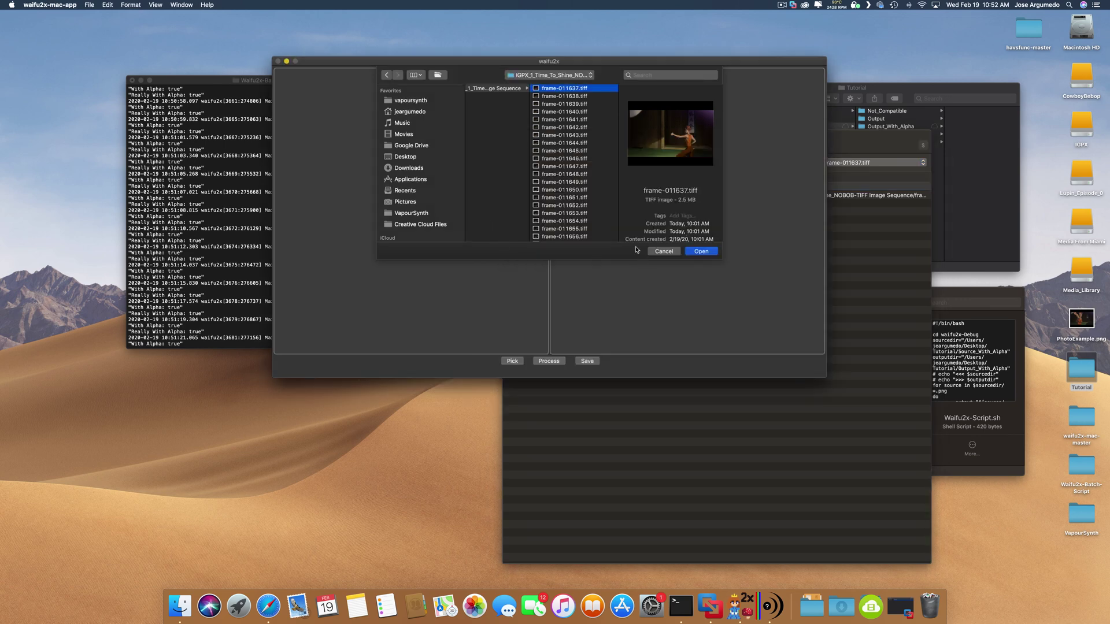
Load frame-011637.tiff and upscale it, producing a garbled output.
{"action": "scroll", "coordinate": [554, 160], "scroll_direction": "left", "scroll_amount": 3}
{"action": "scroll", "coordinate": [554, 160], "scroll_direction": "right", "scroll_amount": 3}
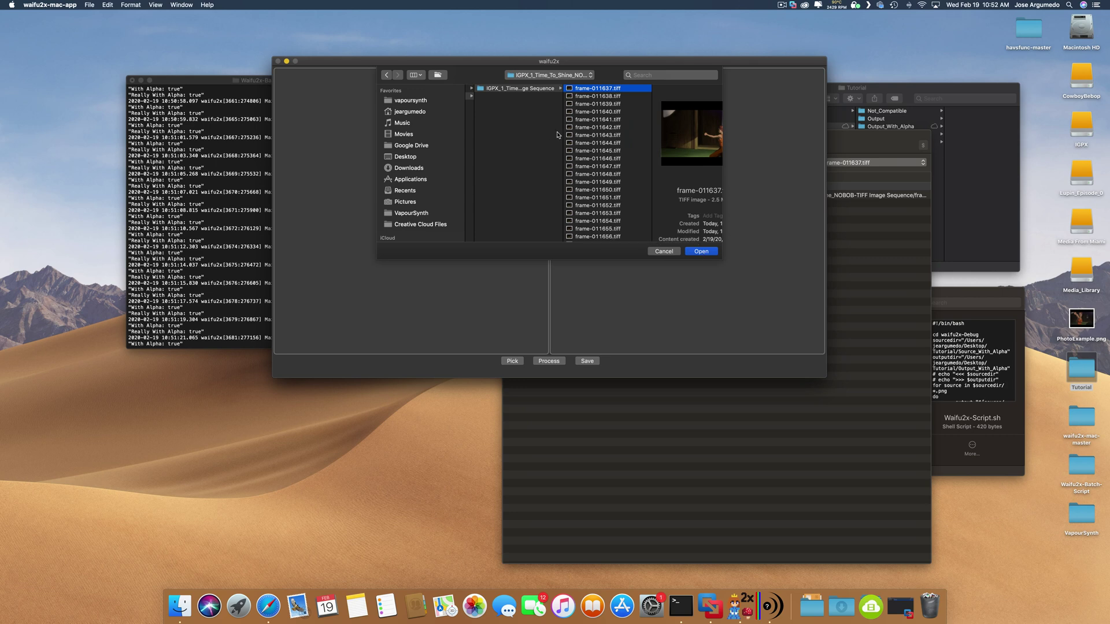
{"action": "left_click", "coordinate": [710, 254]}
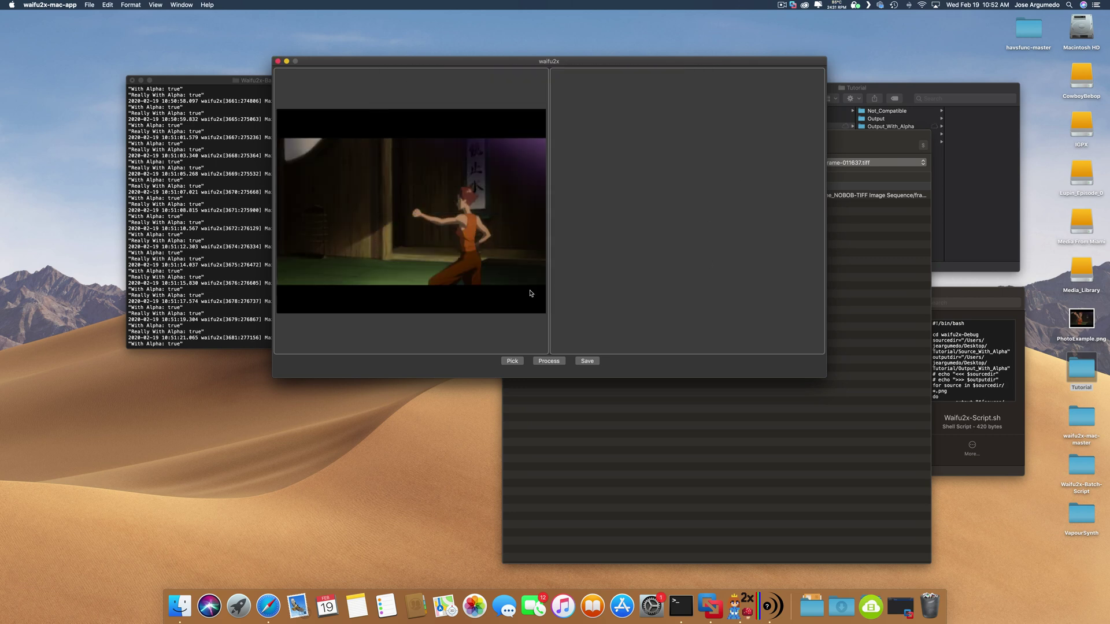
{"action": "left_click", "coordinate": [552, 364]}
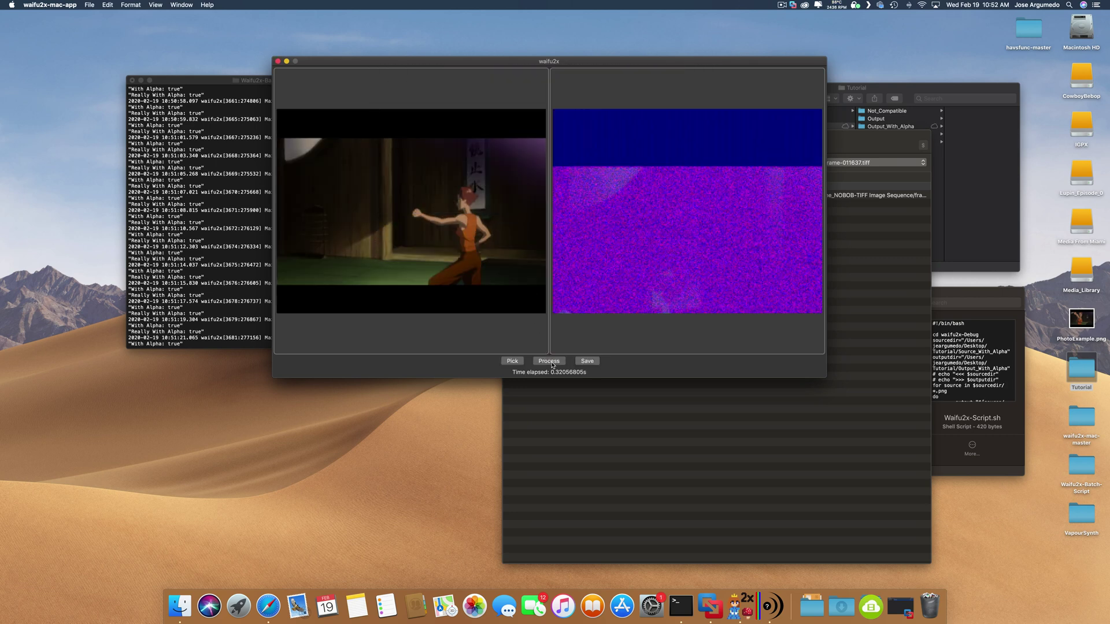
Load the 64-bit frame-011637.png from PNG_64_Source and upscale it, giving a garbled purple result.
{"action": "left_click", "coordinate": [512, 361]}
{"action": "left_click", "coordinate": [549, 77]}
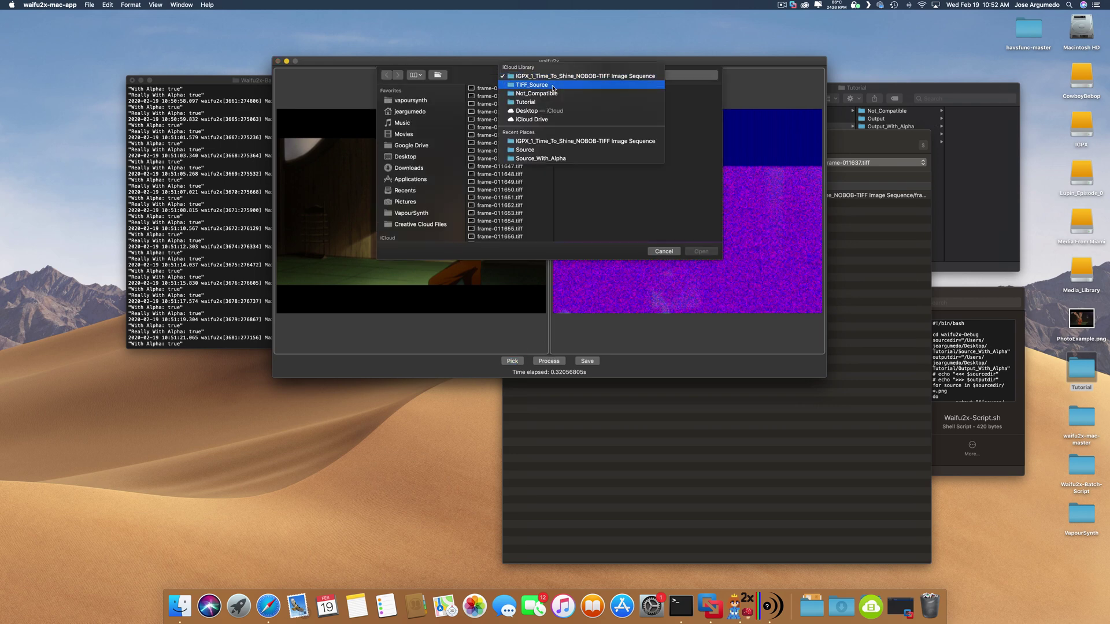
{"action": "left_click", "coordinate": [550, 85]}
{"action": "left_click", "coordinate": [554, 88]}
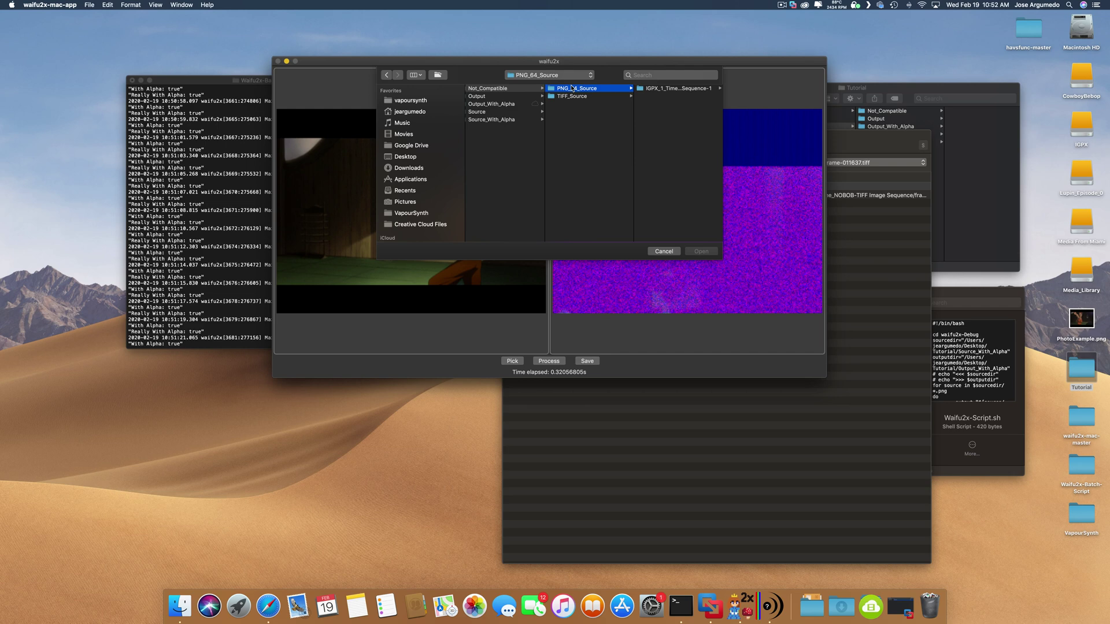
{"action": "left_click", "coordinate": [670, 88]}
{"action": "left_click", "coordinate": [681, 91]}
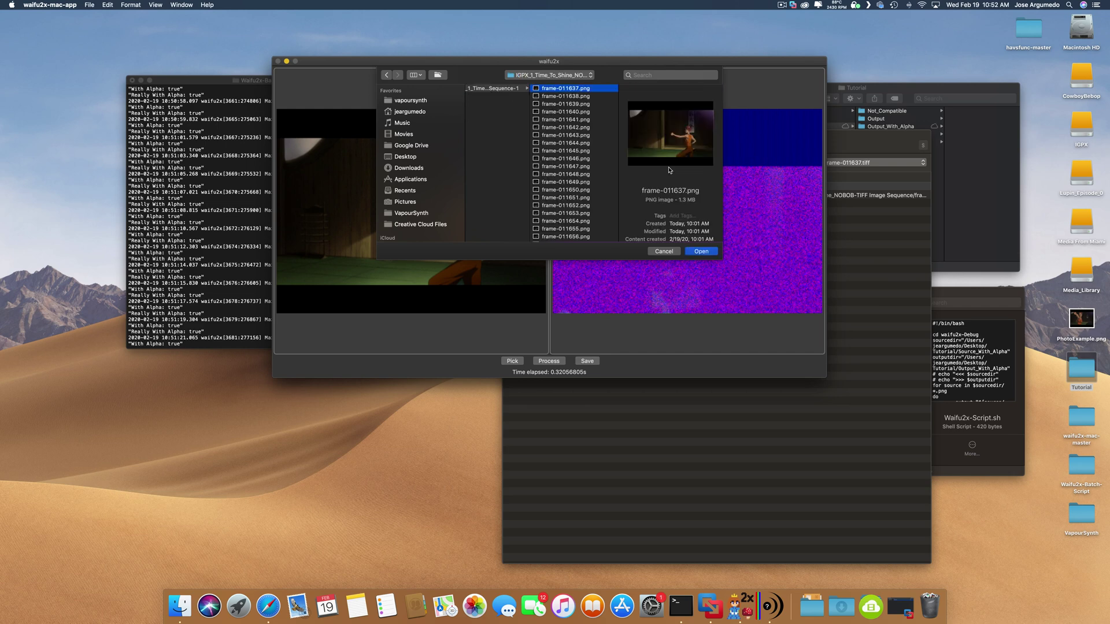
{"action": "left_click", "coordinate": [701, 252]}
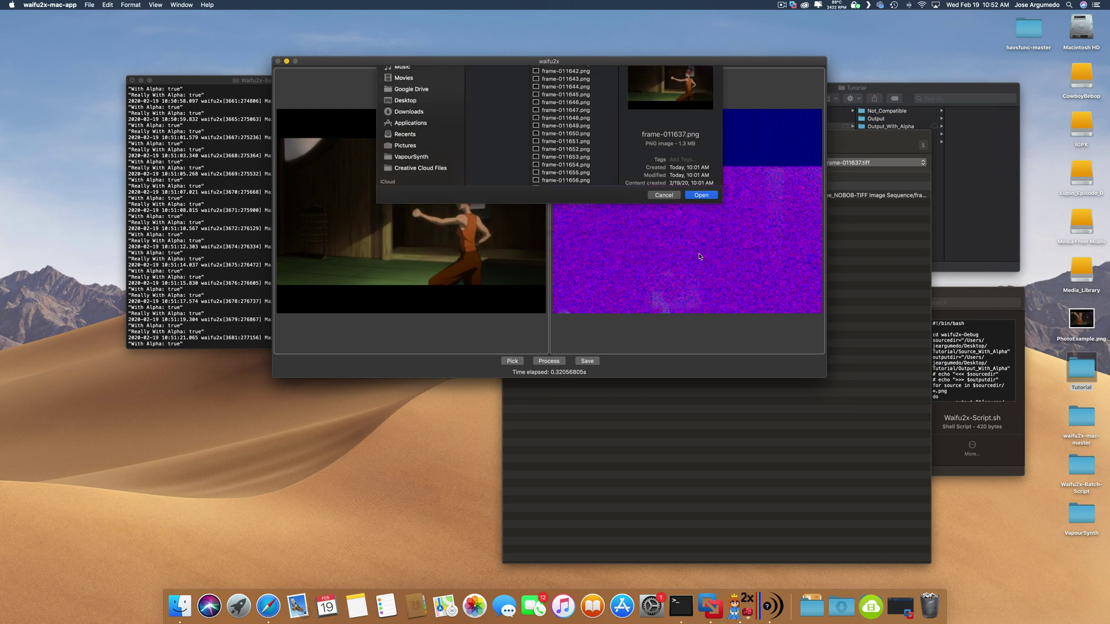
{"action": "left_click", "coordinate": [562, 364]}
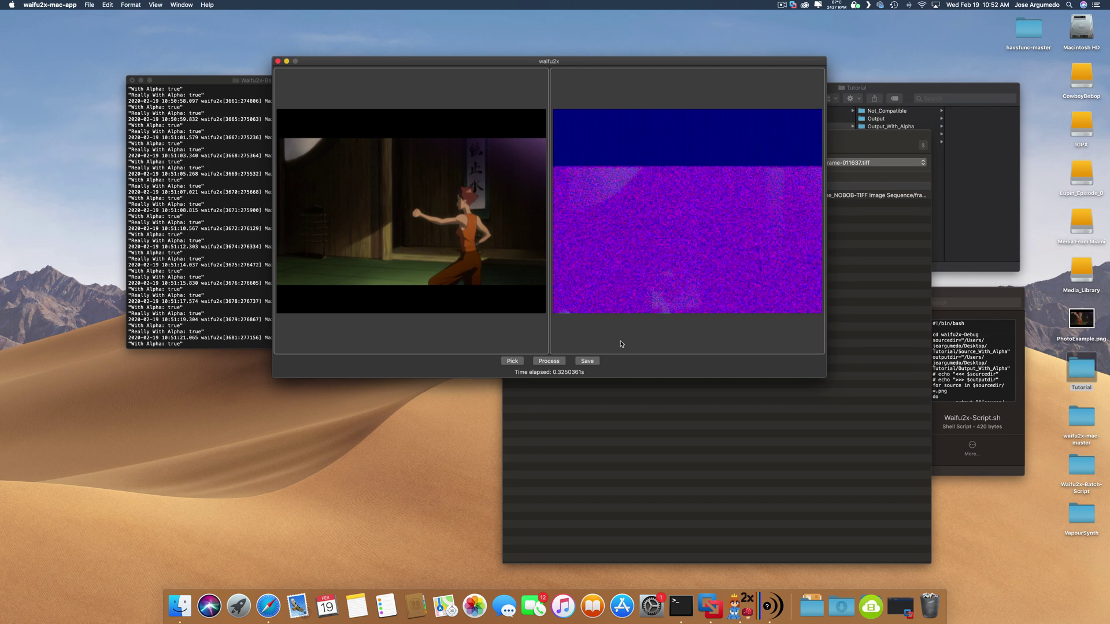
Save the garbled output as NotCompatible.png, then cancel a second save attempt.
{"action": "left_click", "coordinate": [587, 361]}
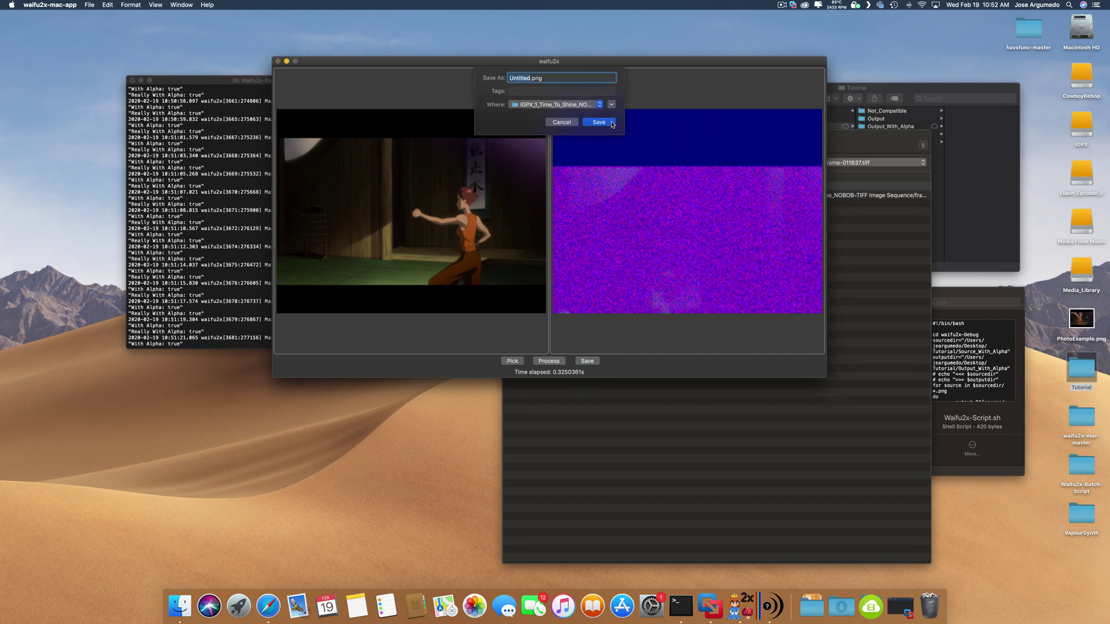
{"action": "type", "text": "NotCompatible"}
{"action": "key", "text": "Return"}
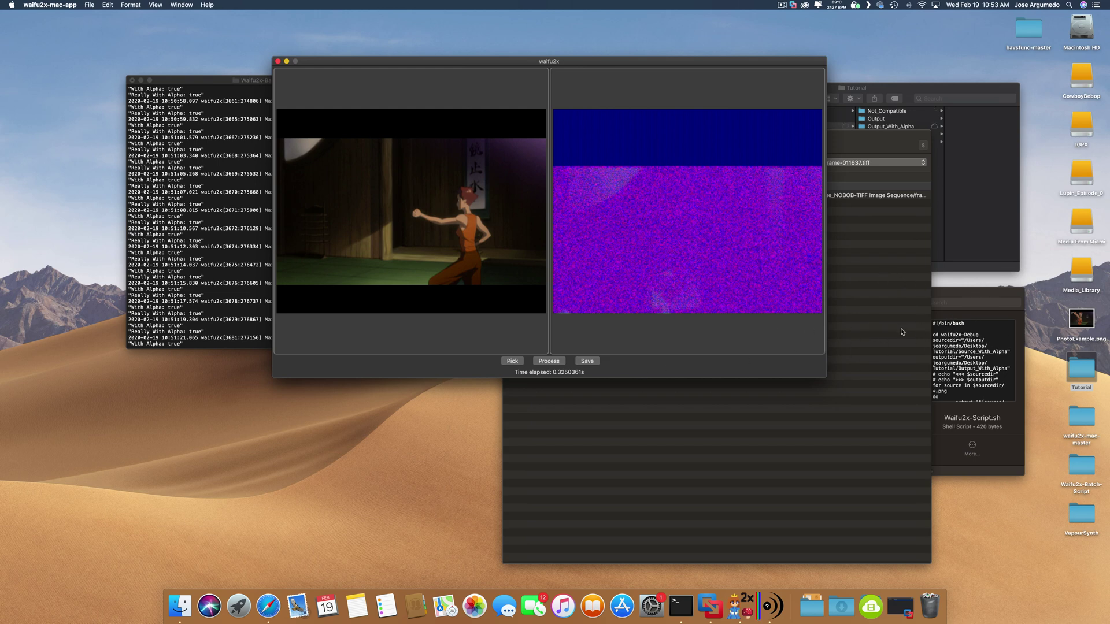
{"action": "left_click", "coordinate": [595, 361]}
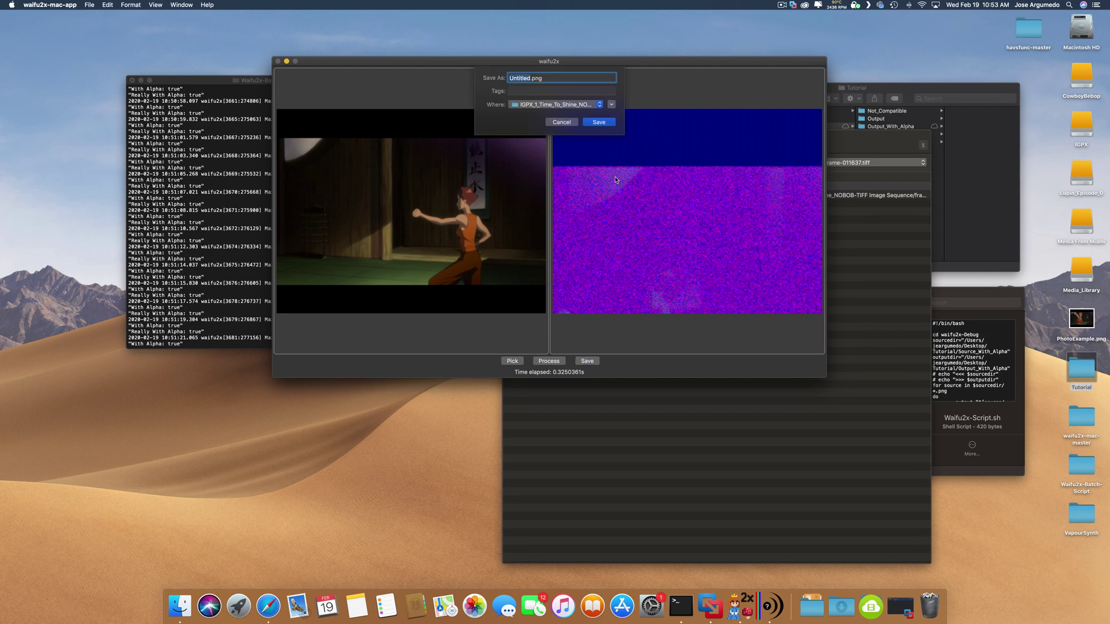
{"action": "left_click", "coordinate": [610, 106]}
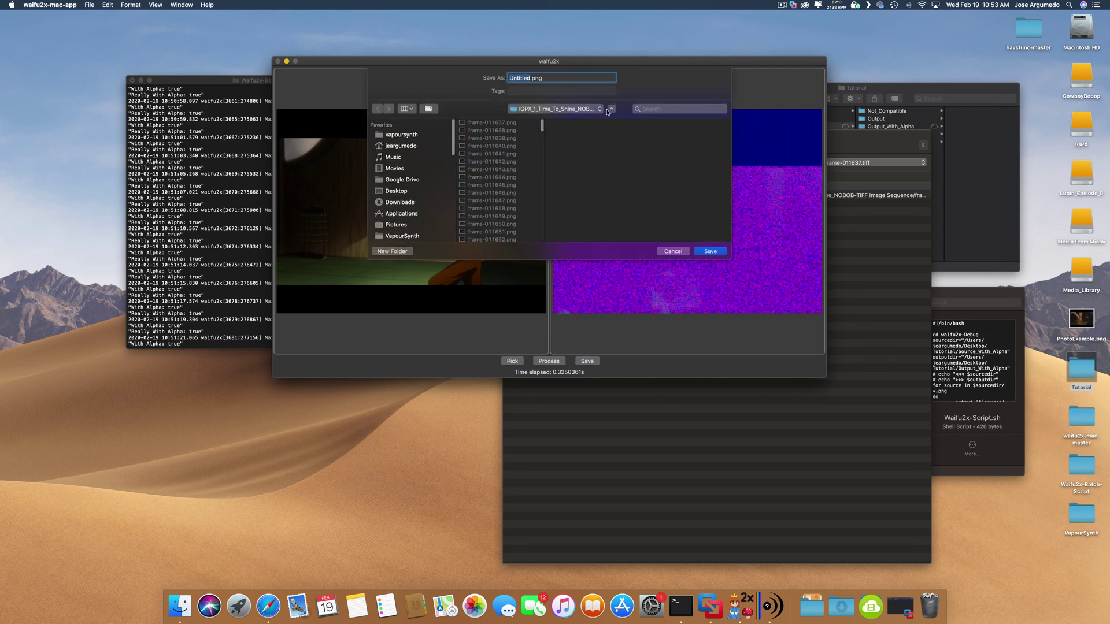
{"action": "left_click", "coordinate": [671, 253]}
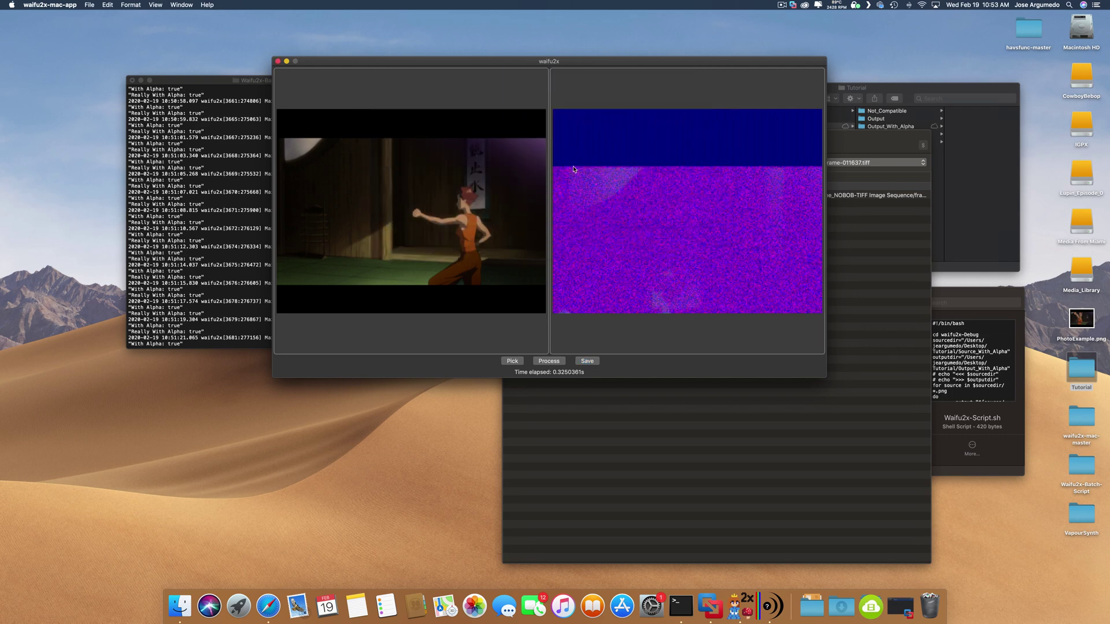
In Finder, move NotCompatible.png from the IGPX folder into PNG_64_Source and preview it.
{"action": "left_click", "coordinate": [928, 200]}
{"action": "left_click", "coordinate": [915, 111]}
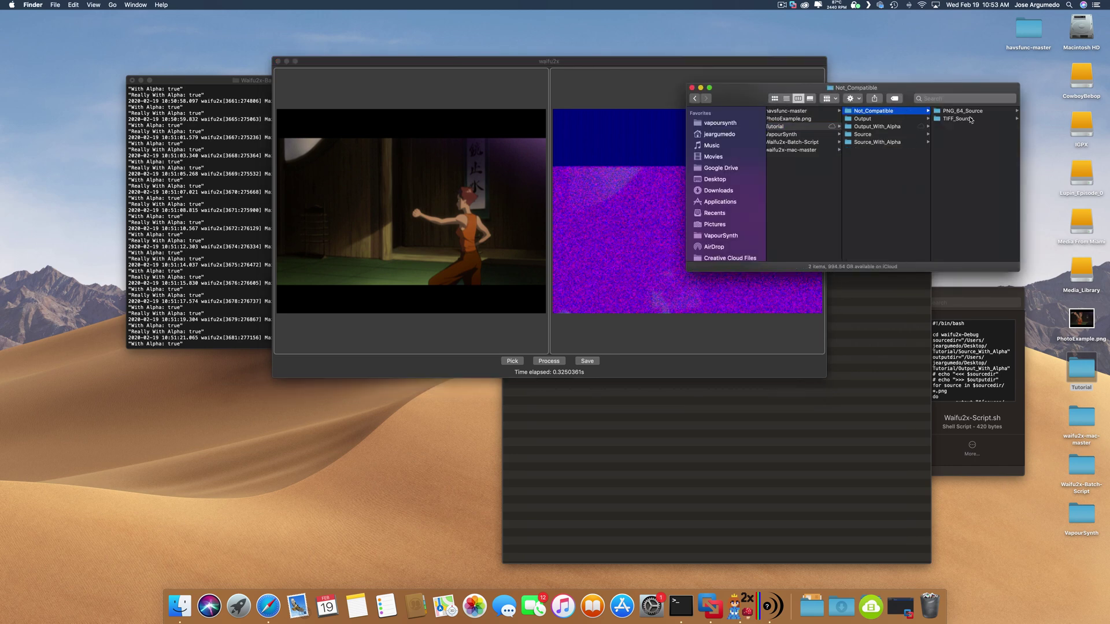
{"action": "left_click", "coordinate": [964, 111]}
{"action": "left_click", "coordinate": [982, 112]}
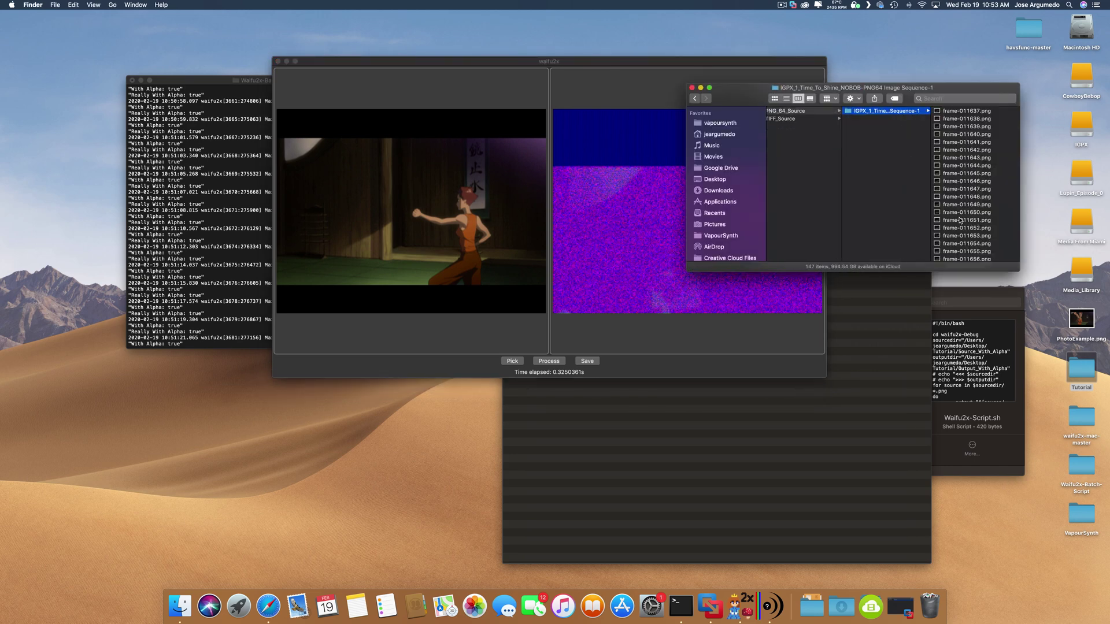
{"action": "scroll", "coordinate": [959, 220], "scroll_direction": "down", "scroll_amount": 15}
{"action": "left_click_drag", "start_coordinate": [967, 258], "coordinate": [868, 245]}
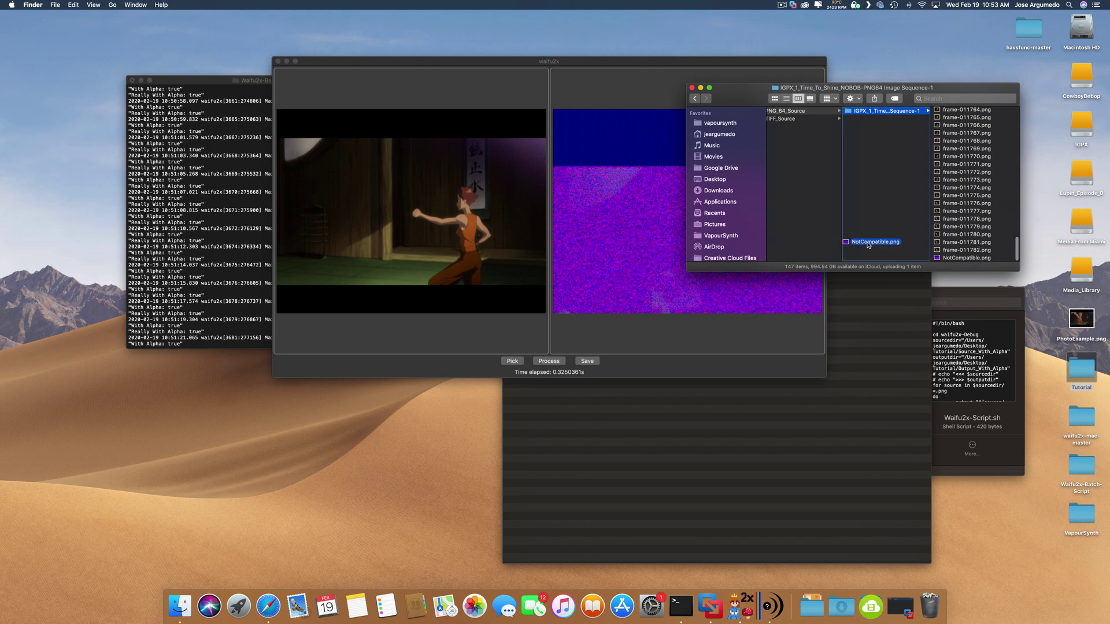
{"action": "left_click", "coordinate": [801, 119]}
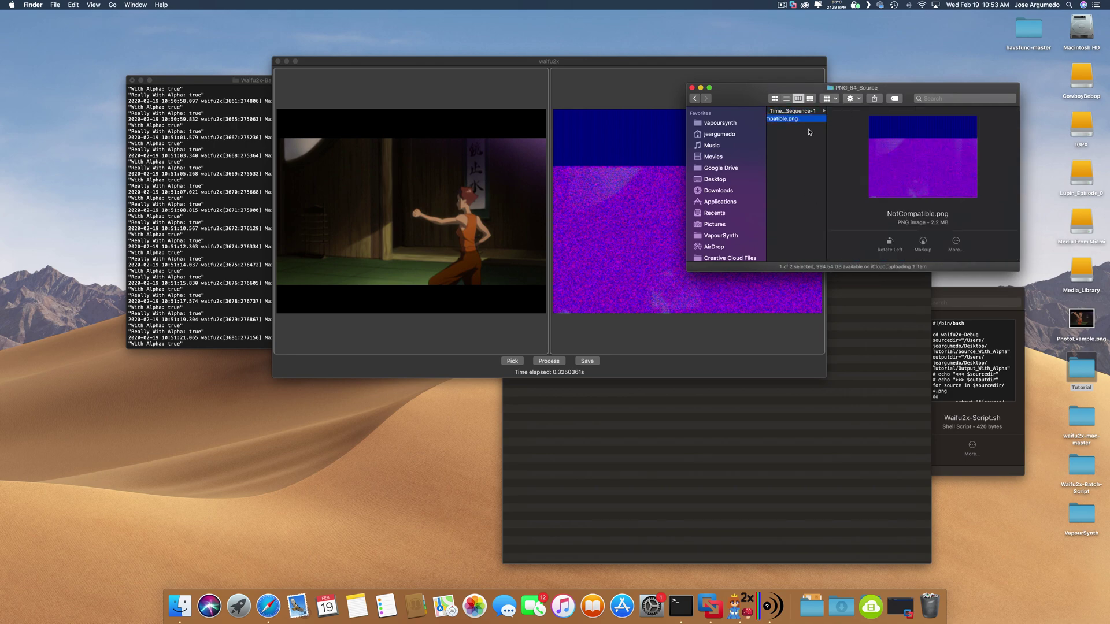
{"action": "key", "text": "space"}
{"action": "key", "text": "space"}
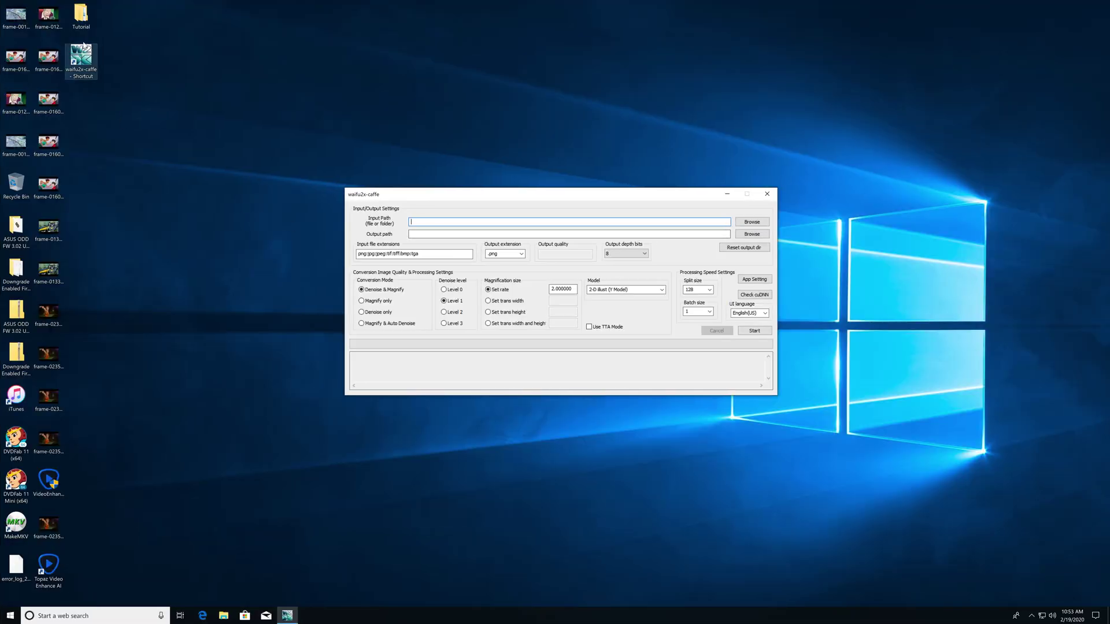
Open the Input Path file browser and go to the Desktop.
{"action": "left_click", "coordinate": [751, 222]}
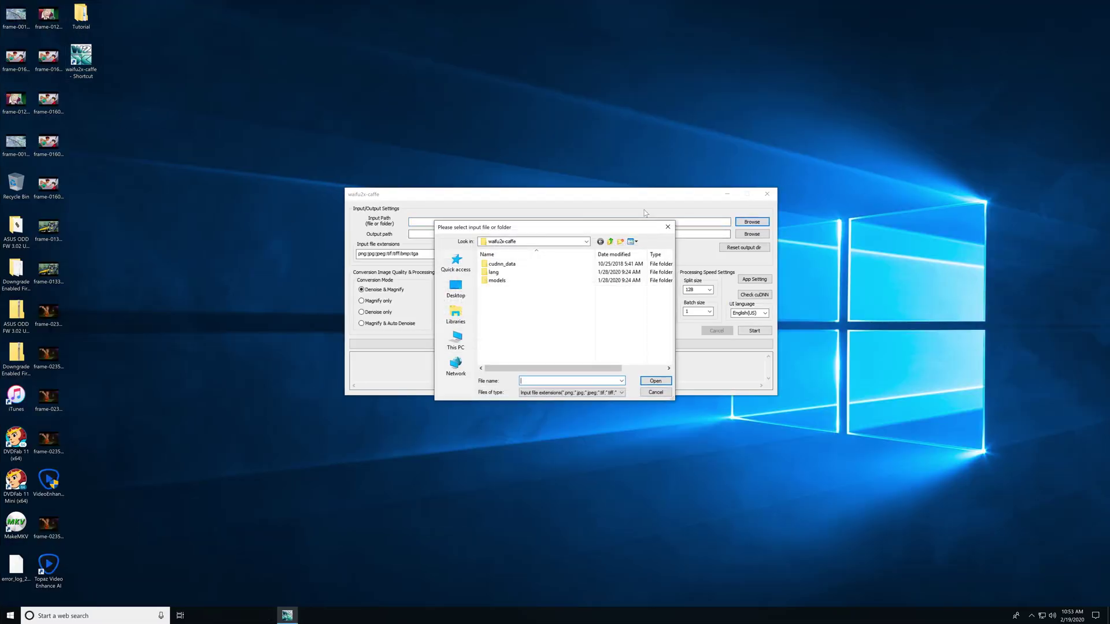
{"action": "left_click", "coordinate": [543, 242]}
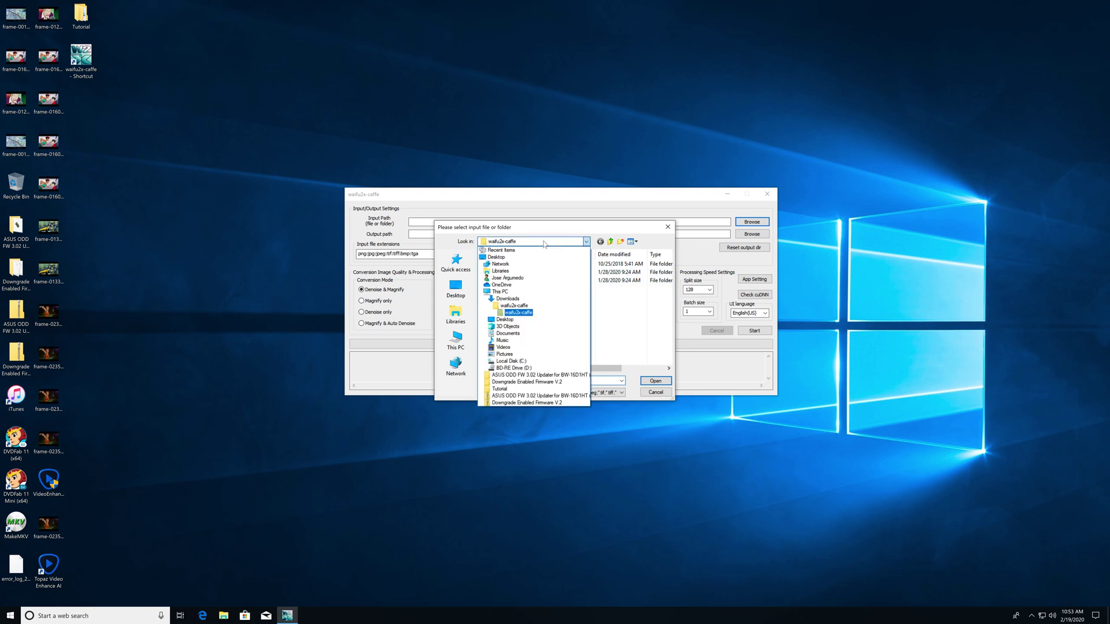
{"action": "left_click", "coordinate": [504, 258]}
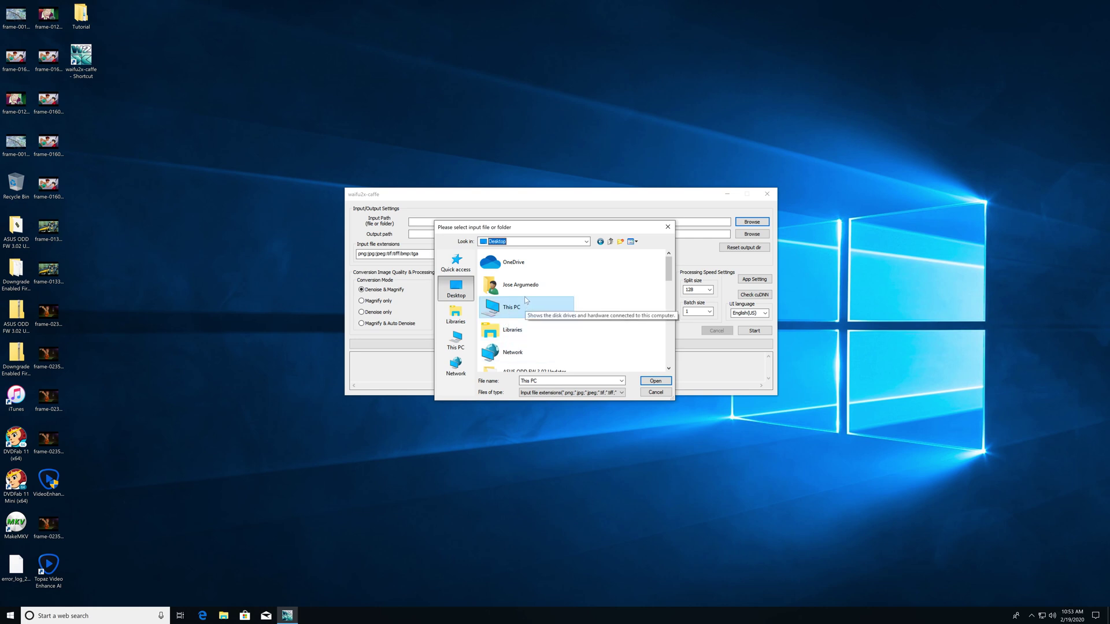
{"action": "scroll", "coordinate": [526, 324], "scroll_direction": "down", "scroll_amount": 10}
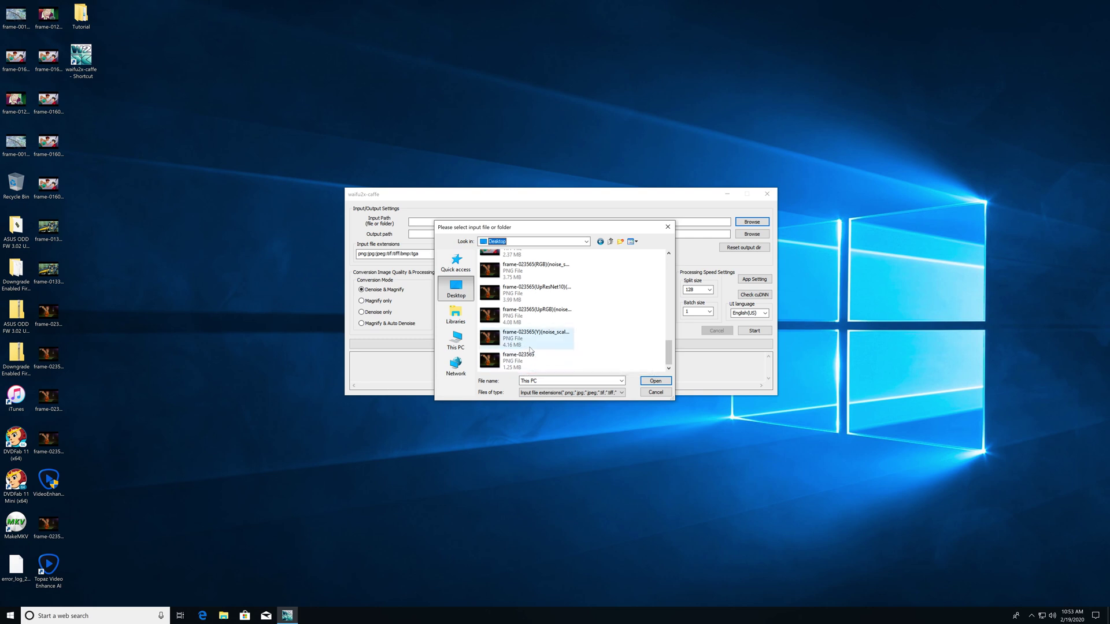
{"action": "scroll", "coordinate": [529, 333], "scroll_direction": "up", "scroll_amount": 3}
{"action": "scroll", "coordinate": [535, 320], "scroll_direction": "up", "scroll_amount": 2}
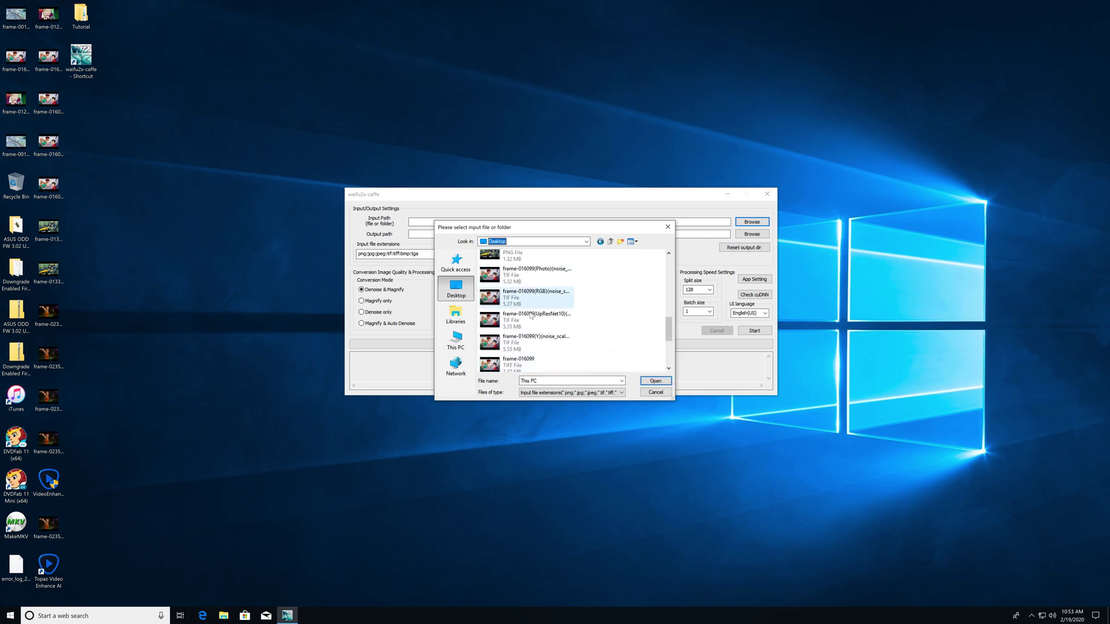
{"action": "scroll", "coordinate": [525, 322], "scroll_direction": "up", "scroll_amount": 2}
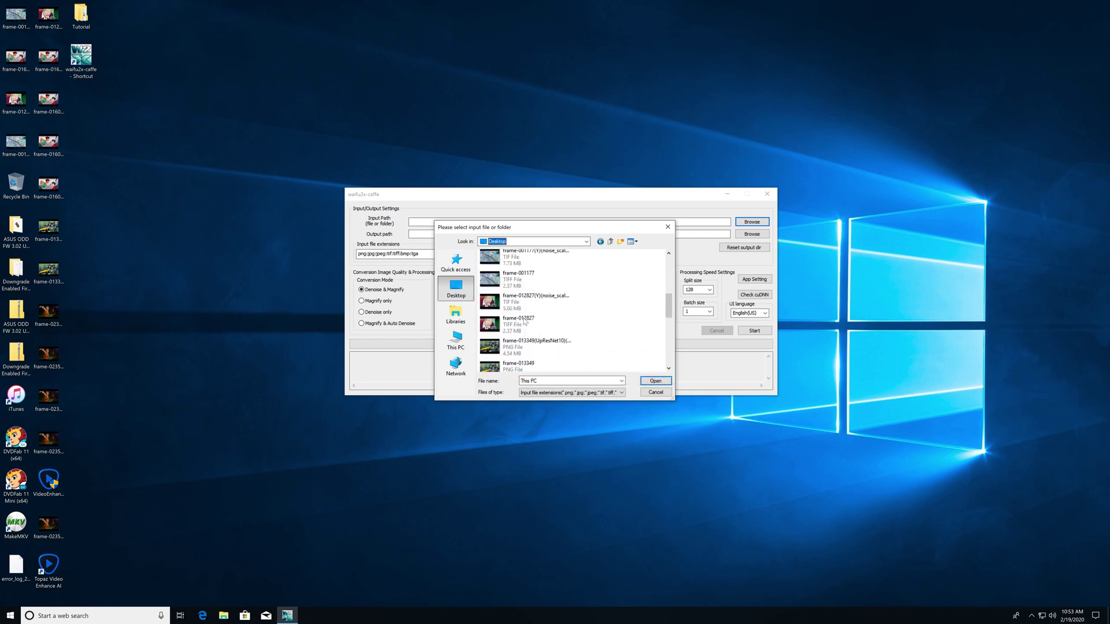
{"action": "scroll", "coordinate": [524, 321], "scroll_direction": "up", "scroll_amount": 3}
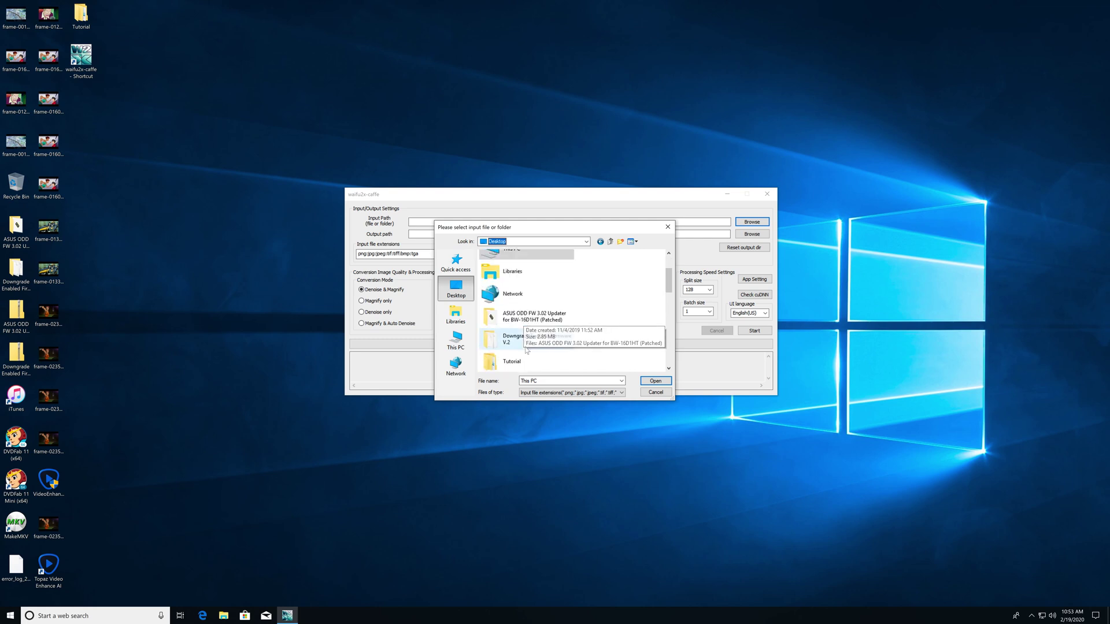
Pick frame-011637 from Tutorial > Not_Compatible > PNG_64_Source > IGPX as the input.
{"action": "double_click", "coordinate": [521, 363]}
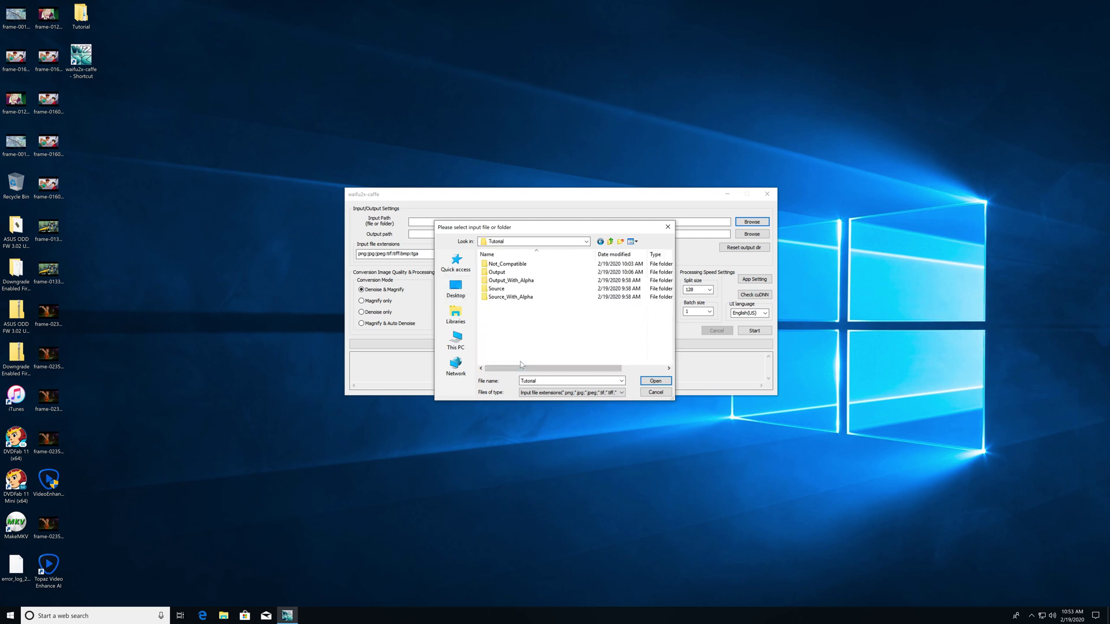
{"action": "double_click", "coordinate": [512, 268]}
{"action": "double_click", "coordinate": [512, 267]}
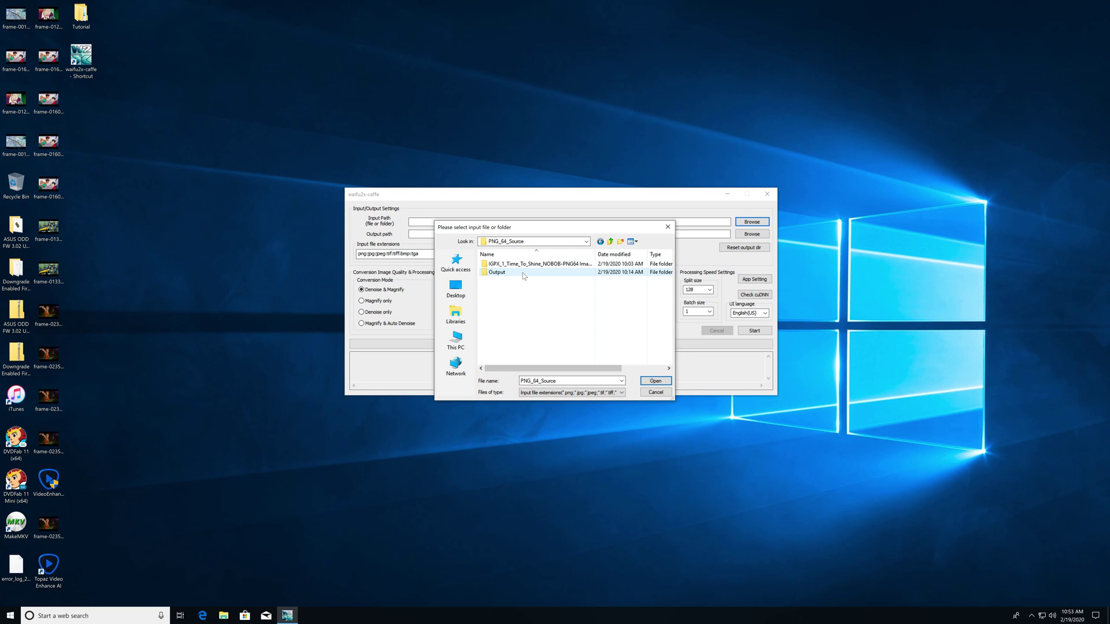
{"action": "double_click", "coordinate": [506, 264]}
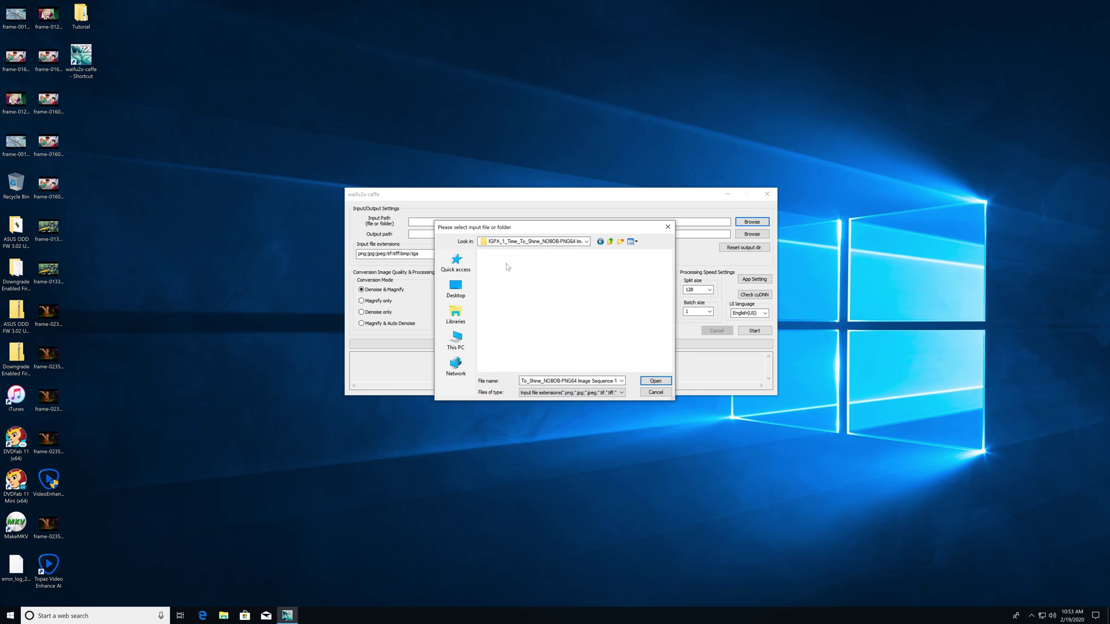
{"action": "left_click", "coordinate": [492, 276]}
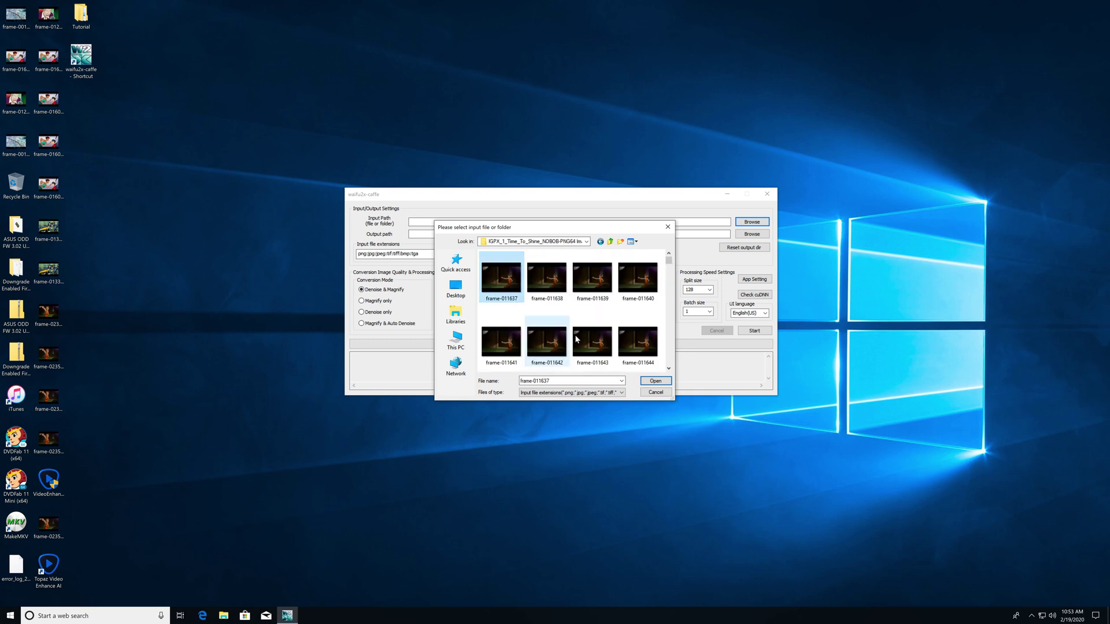
{"action": "left_click", "coordinate": [657, 381]}
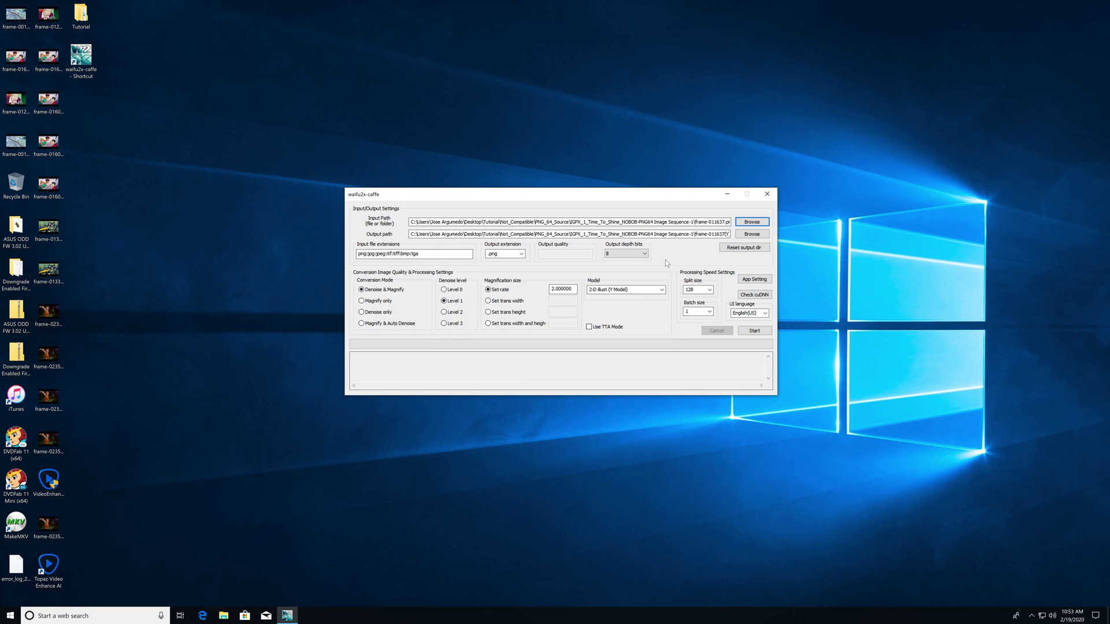
Set the output path to PNG_64_Source > Output and the output depth to 16 bits.
{"action": "left_click", "coordinate": [751, 234]}
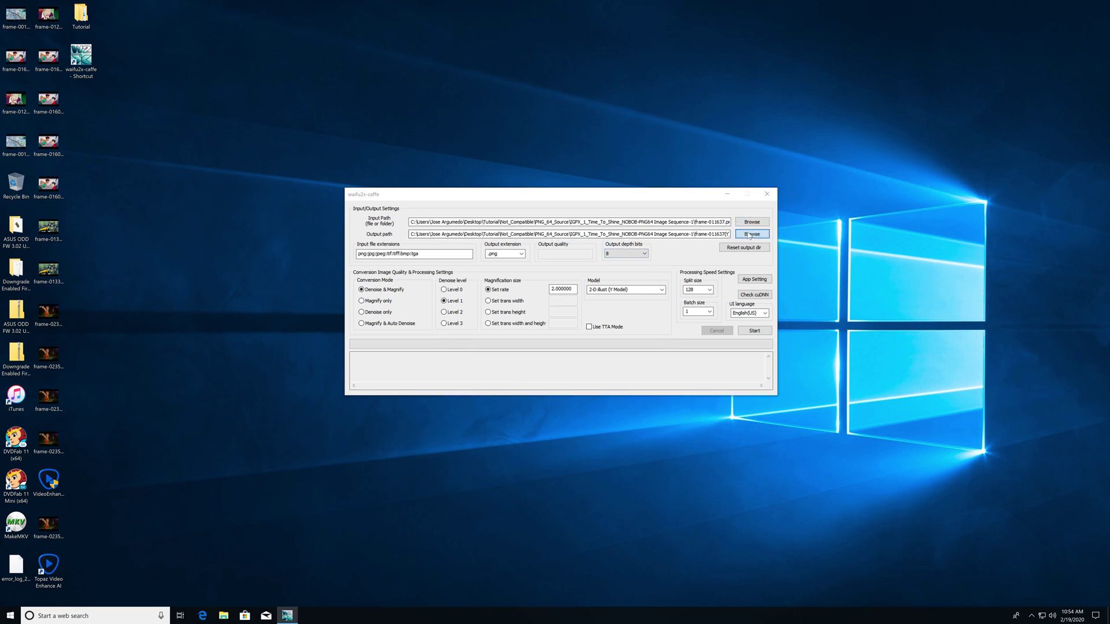
{"action": "left_click", "coordinate": [581, 239]}
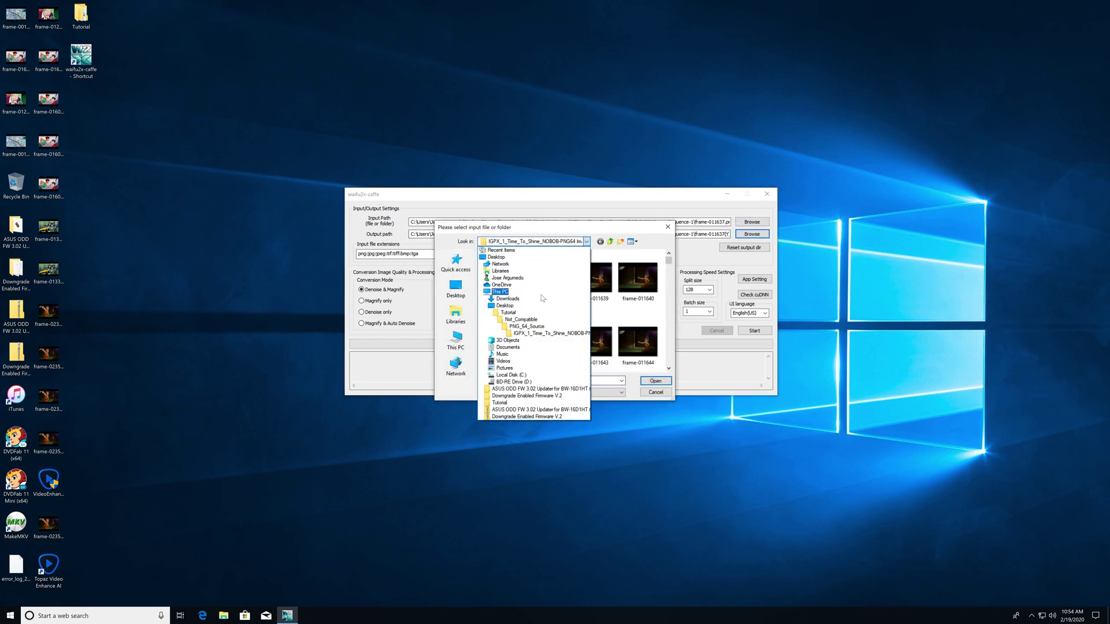
{"action": "left_click", "coordinate": [537, 328]}
{"action": "double_click", "coordinate": [497, 272]}
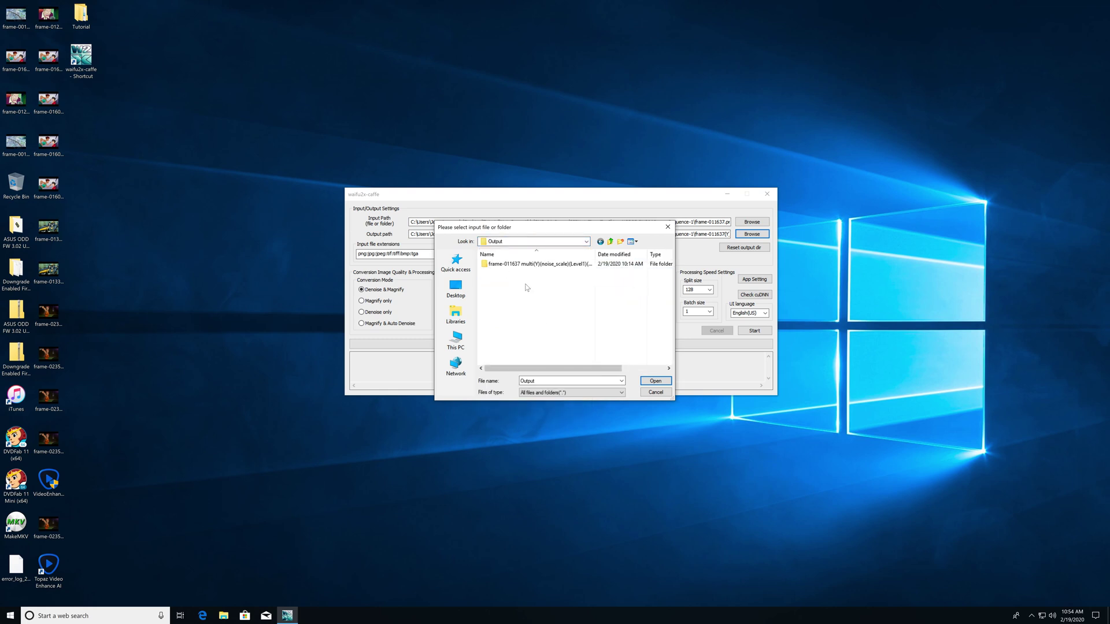
{"action": "left_click", "coordinate": [663, 380]}
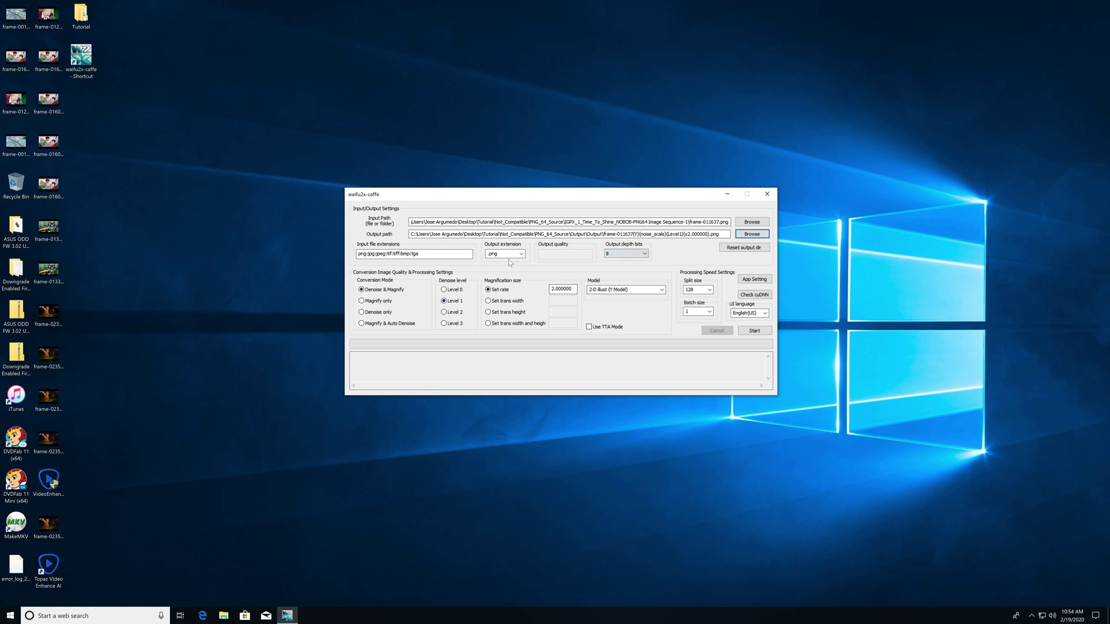
{"action": "left_click", "coordinate": [643, 254]}
{"action": "left_click", "coordinate": [630, 269]}
Run the conversion of frame-011637 until it reports 'Successfully converted' after 00:00:55.584 on CPU.
{"action": "left_click", "coordinate": [752, 332]}
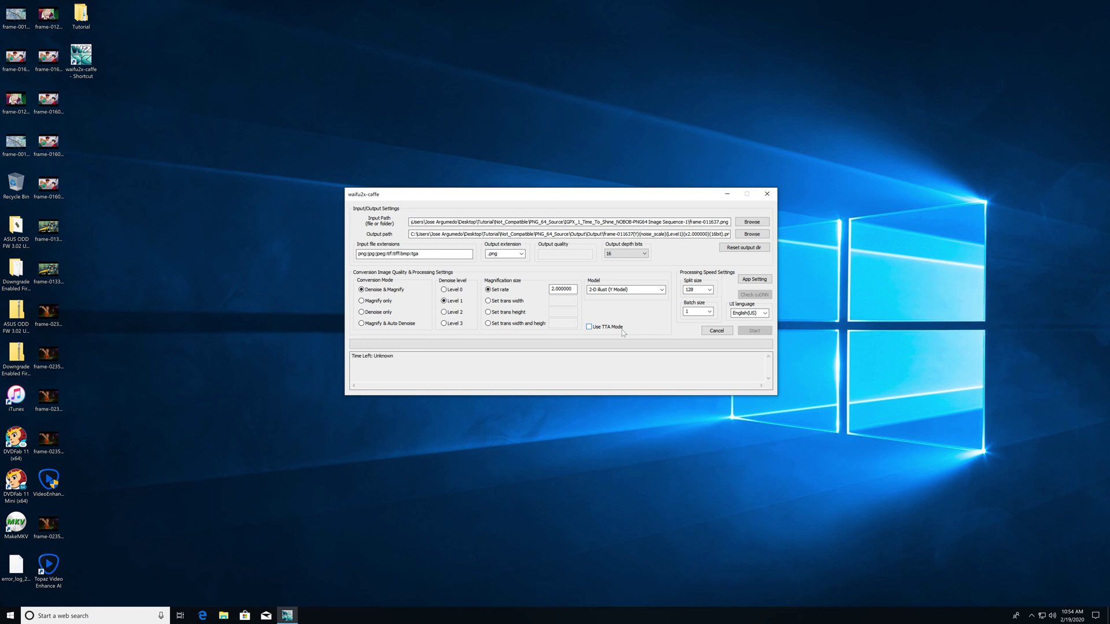
{"action": "left_click", "coordinate": [388, 253]}
{"action": "left_click_drag", "start_coordinate": [426, 254], "coordinate": [395, 254]}
{"action": "left_click", "coordinate": [430, 255]}
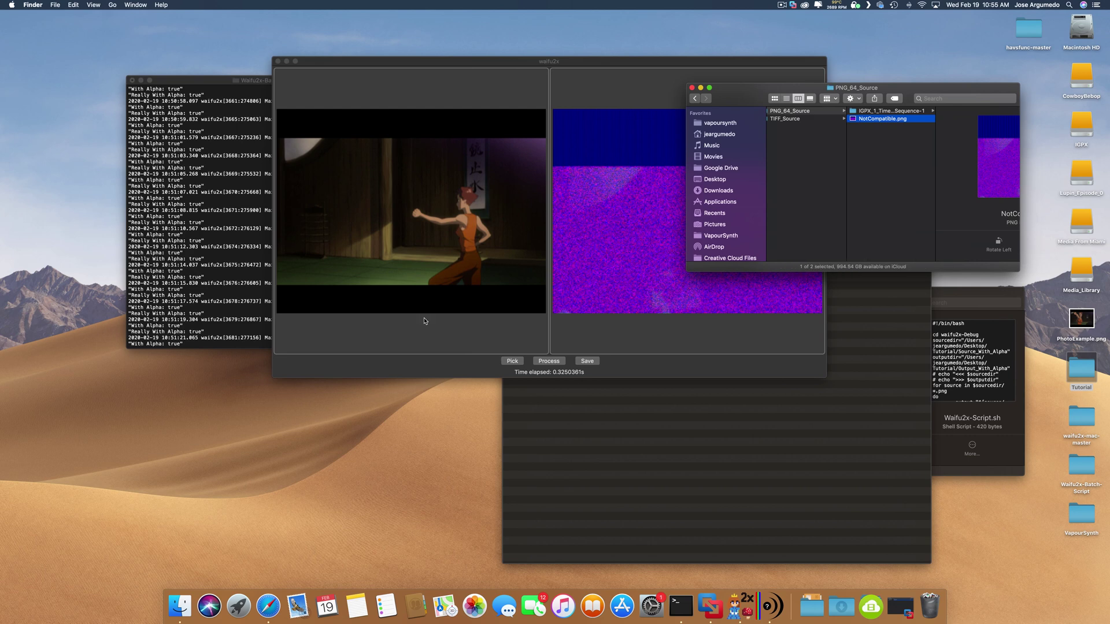
{"action": "left_click", "coordinate": [192, 83]}
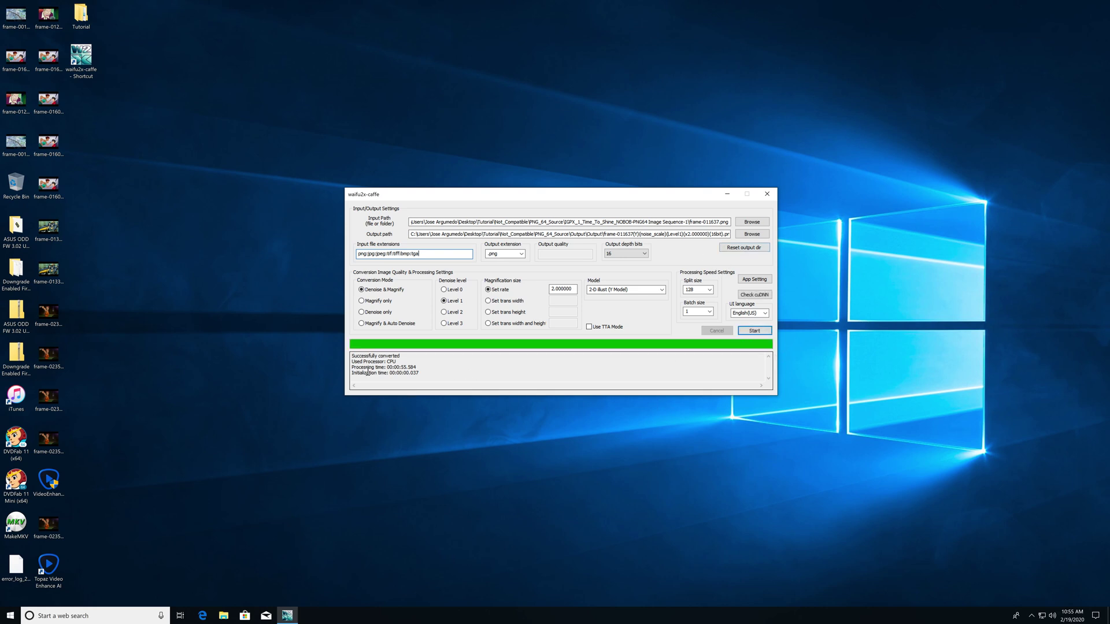
{"action": "double_click", "coordinate": [391, 361]}
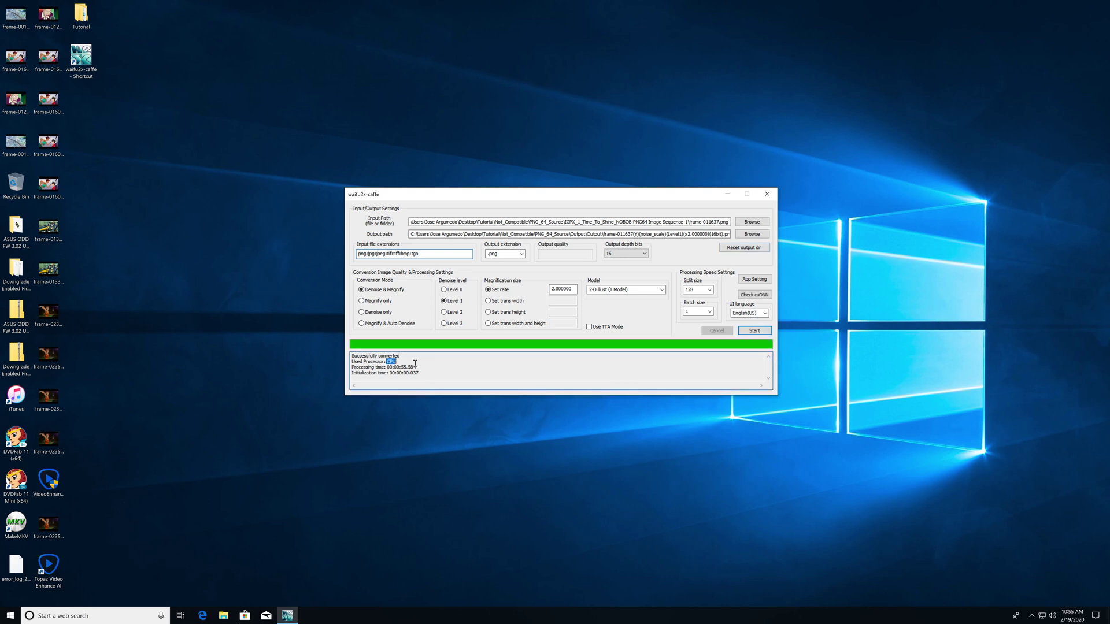
{"action": "left_click", "coordinate": [411, 363]}
In File Explorer, open Tutorial > Not_Compatible > PNG_64_Source > Output and its frame-011637 subfolder.
{"action": "double_click", "coordinate": [81, 22]}
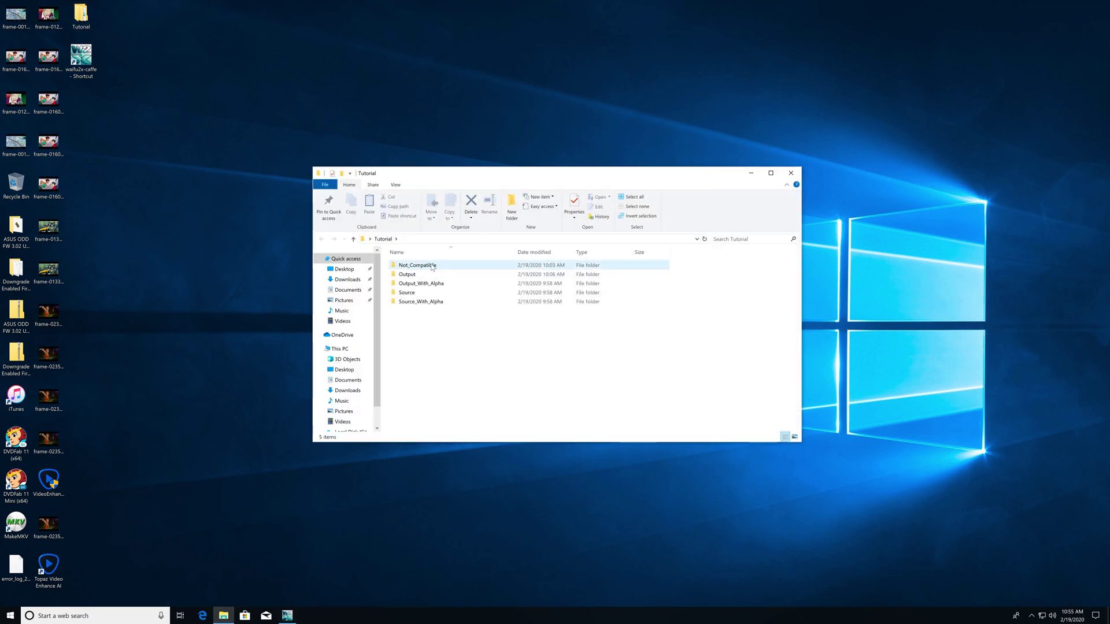
{"action": "double_click", "coordinate": [432, 266]}
{"action": "double_click", "coordinate": [429, 266]}
{"action": "left_click", "coordinate": [426, 275]}
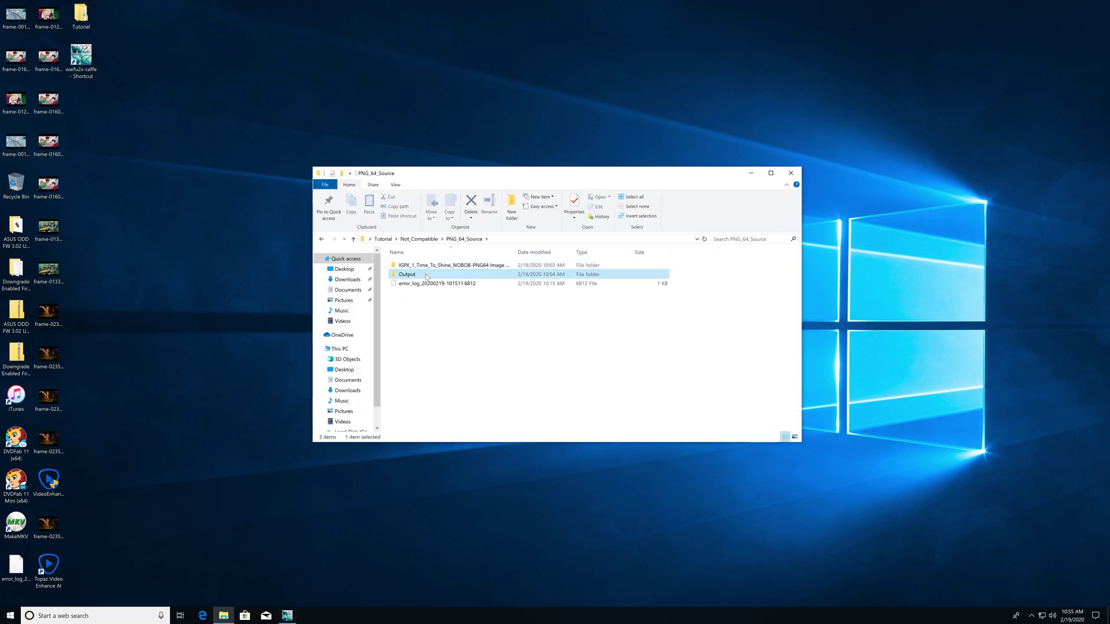
{"action": "double_click", "coordinate": [426, 275]}
{"action": "double_click", "coordinate": [429, 266]}
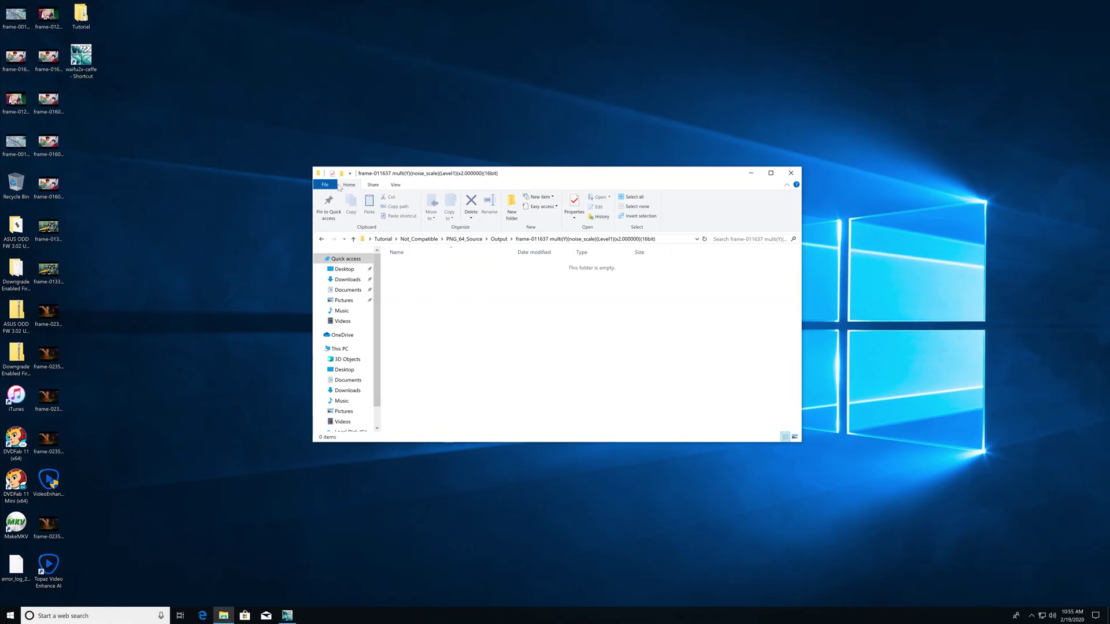
{"action": "left_click", "coordinate": [330, 186]}
{"action": "left_click", "coordinate": [331, 186]}
View the 4.13 MB 16-bit frame-011637 PNG from the inner Output folder in Photos, then close Photos.
{"action": "scroll", "coordinate": [356, 330], "scroll_direction": "down", "scroll_amount": 1}
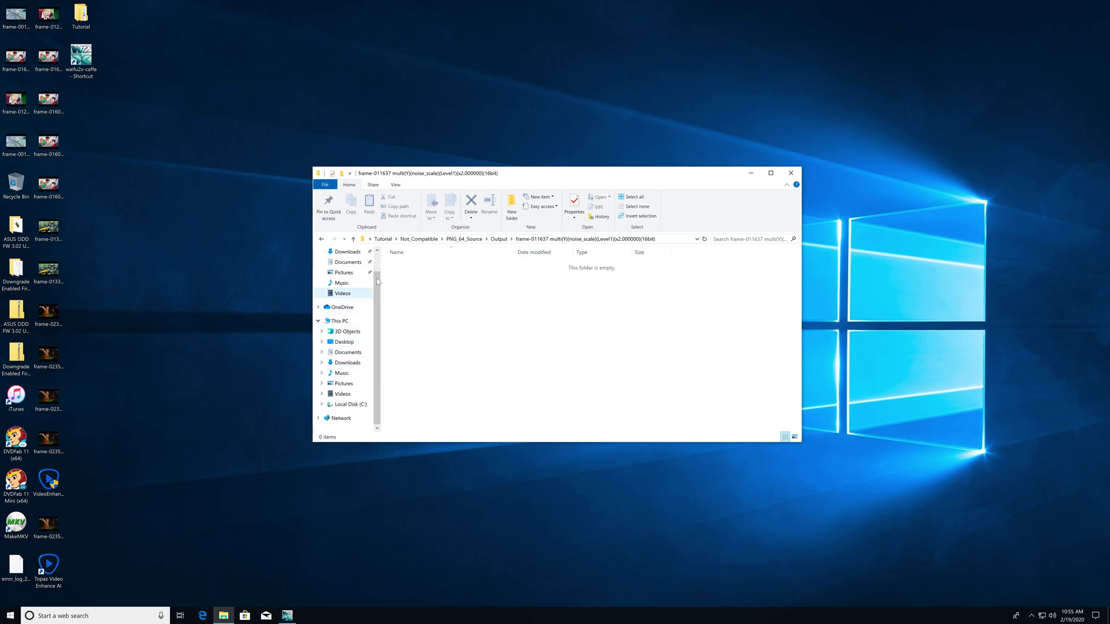
{"action": "left_click", "coordinate": [500, 239]}
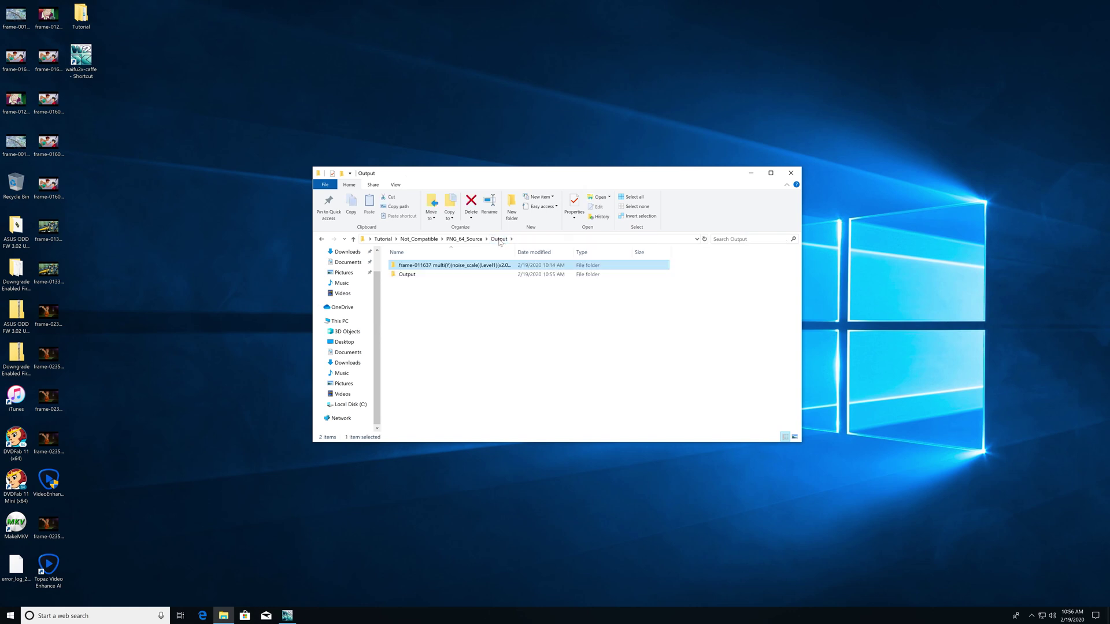
{"action": "double_click", "coordinate": [473, 274]}
{"action": "key", "text": "Down"}
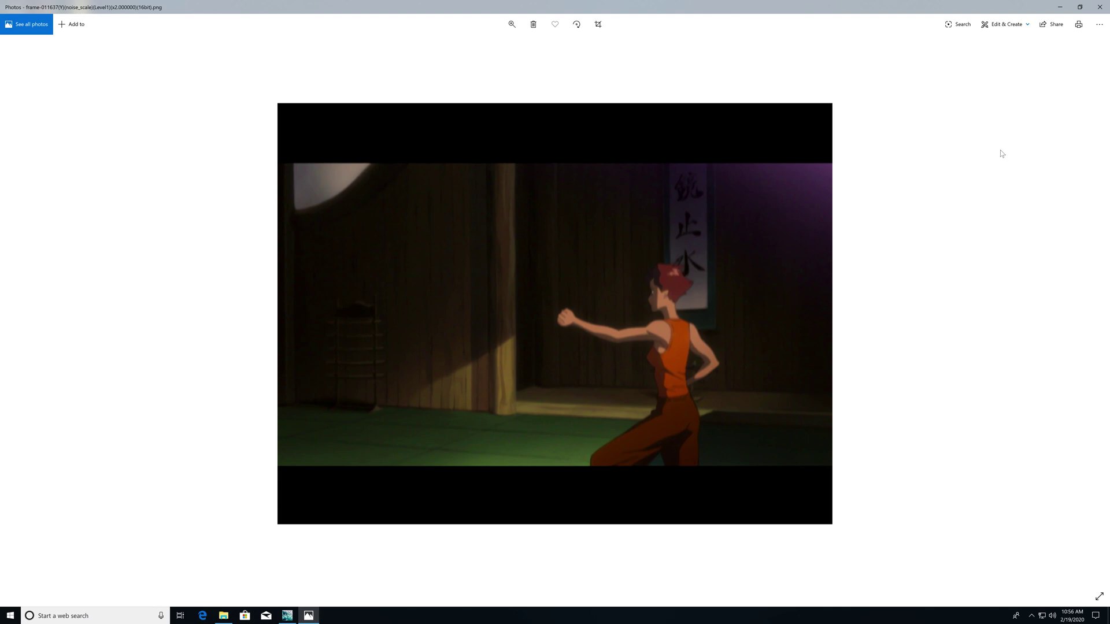
{"action": "left_click", "coordinate": [1102, 7]}
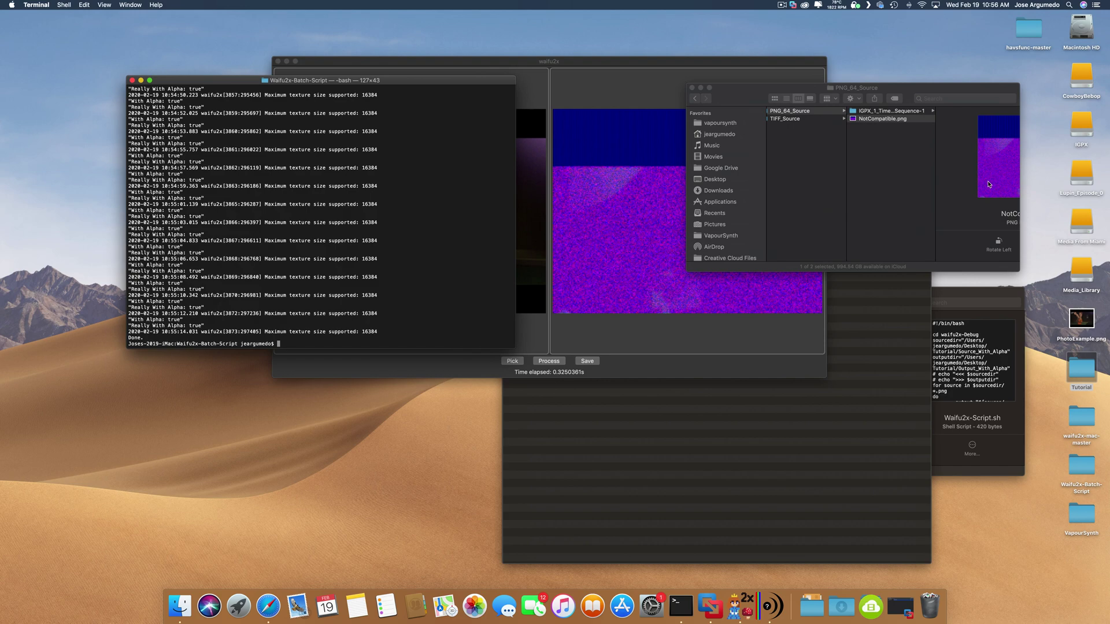
Quick Look the garbled NotCompatible.png enlarged.
{"action": "left_click", "coordinate": [891, 119]}
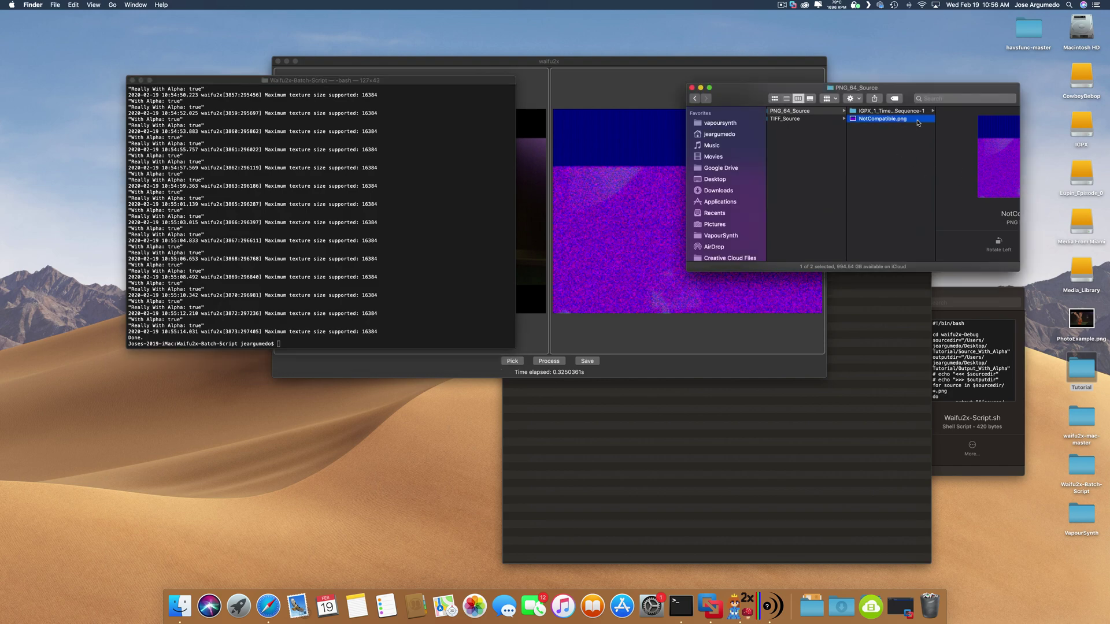
{"action": "key", "text": "space"}
{"action": "key", "text": "space"}
{"action": "scroll", "coordinate": [841, 150], "scroll_direction": "left", "scroll_amount": 2}
{"action": "scroll", "coordinate": [841, 149], "scroll_direction": "left", "scroll_amount": 3}
Preview early frame BOB003 and late frame BOB139 in Output_With_Alpha, then return to Tutorial.
{"action": "left_click", "coordinate": [890, 136]}
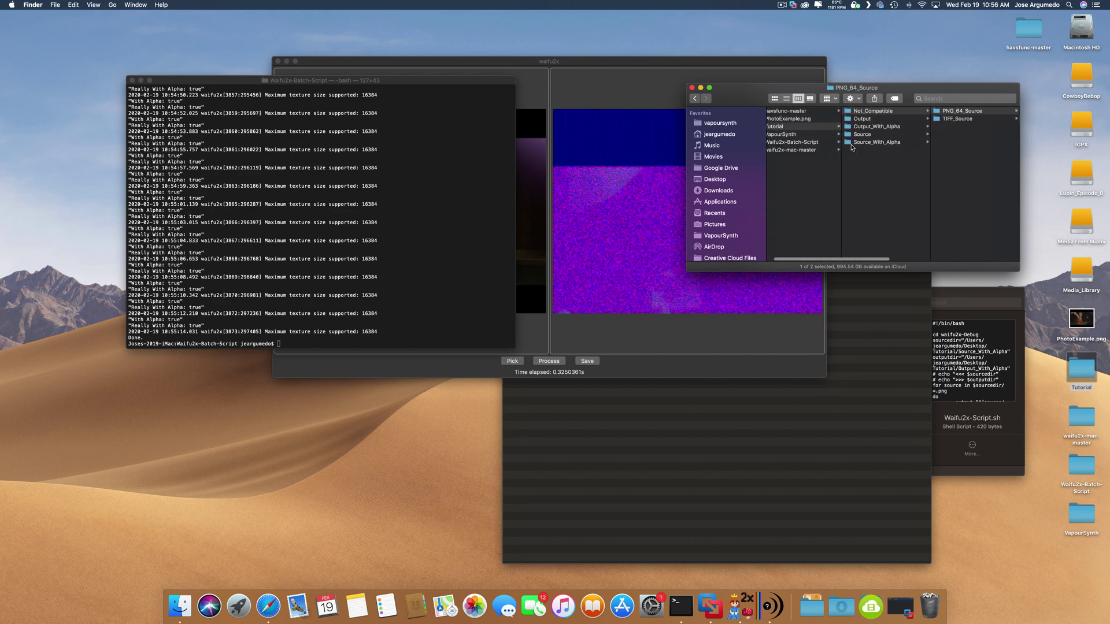
{"action": "left_click", "coordinate": [873, 119]}
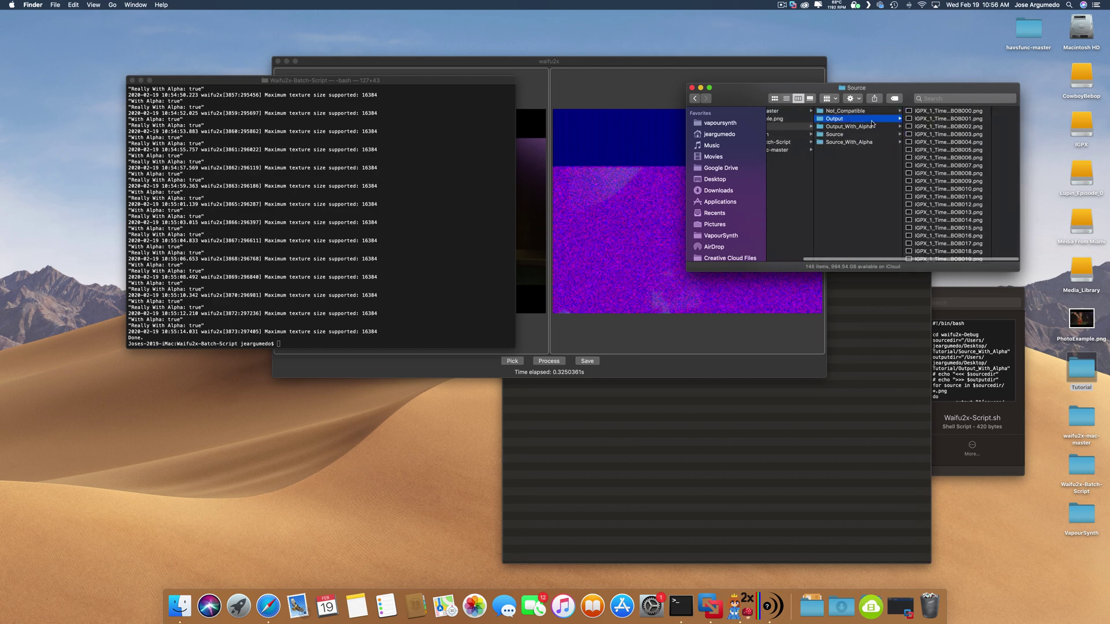
{"action": "left_click", "coordinate": [869, 130]}
{"action": "left_click", "coordinate": [940, 134]}
{"action": "key", "text": "space"}
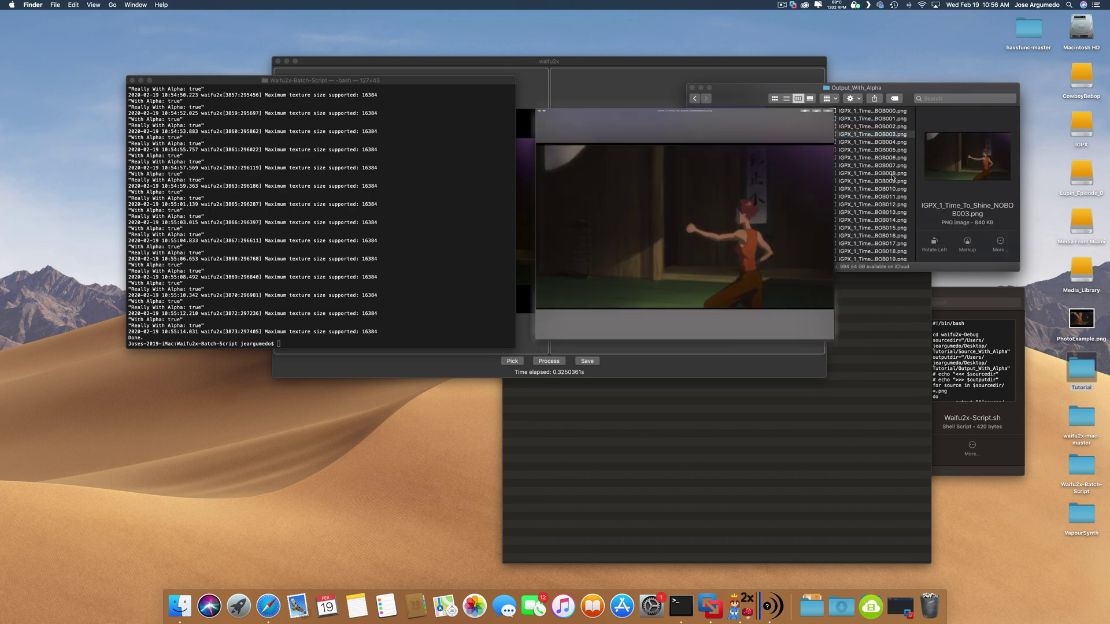
{"action": "key", "text": "space"}
{"action": "scroll", "coordinate": [874, 190], "scroll_direction": "down", "scroll_amount": 15}
{"action": "left_click", "coordinate": [871, 218]}
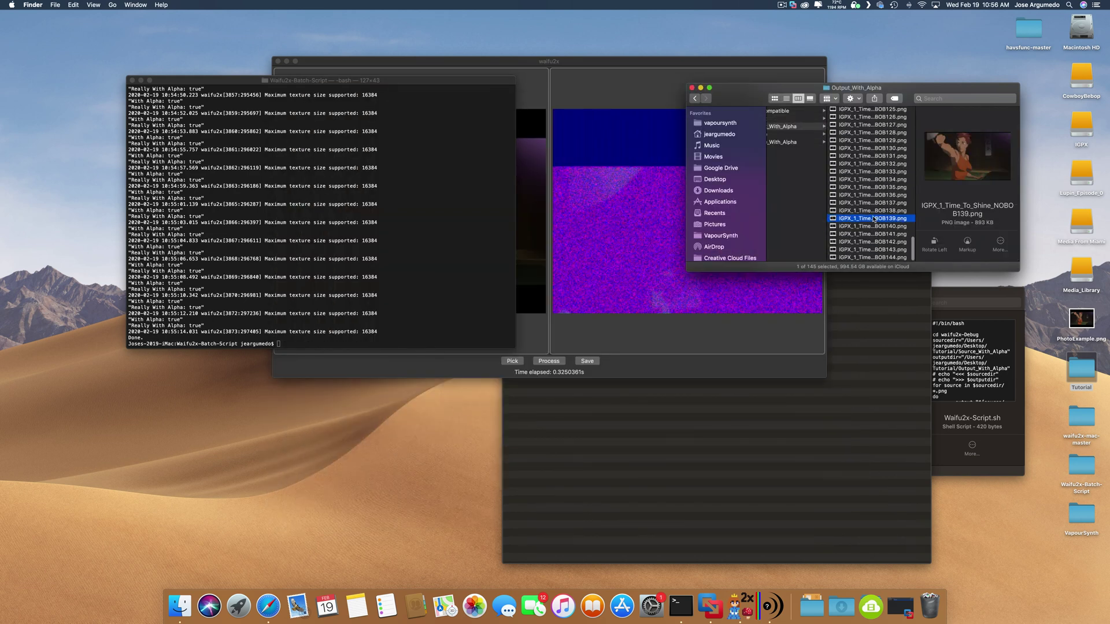
{"action": "key", "text": "space"}
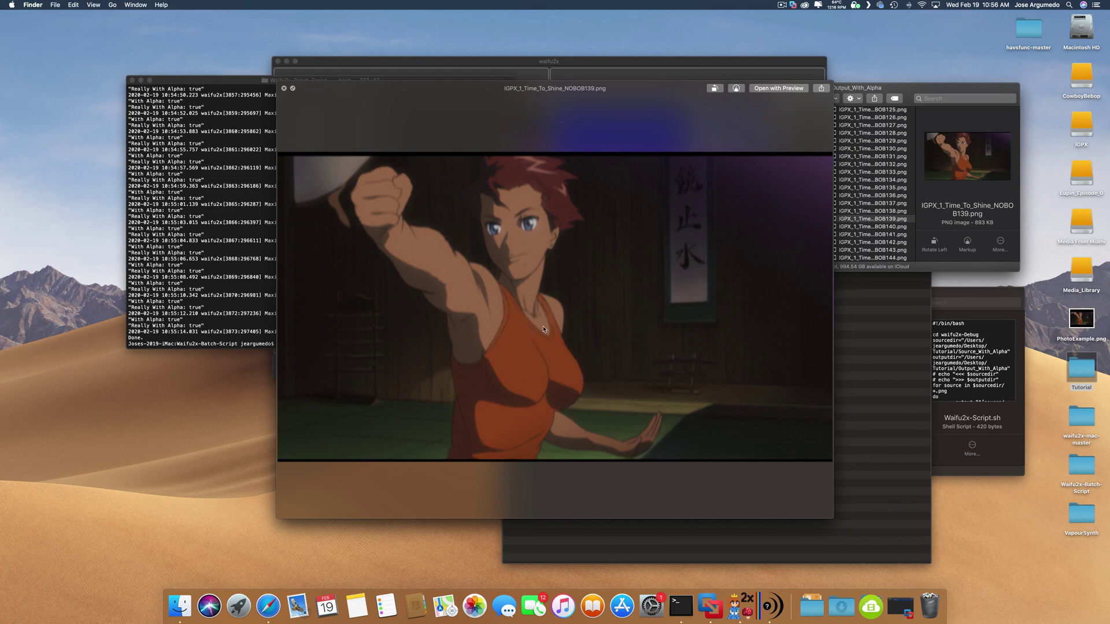
{"action": "key", "text": "space"}
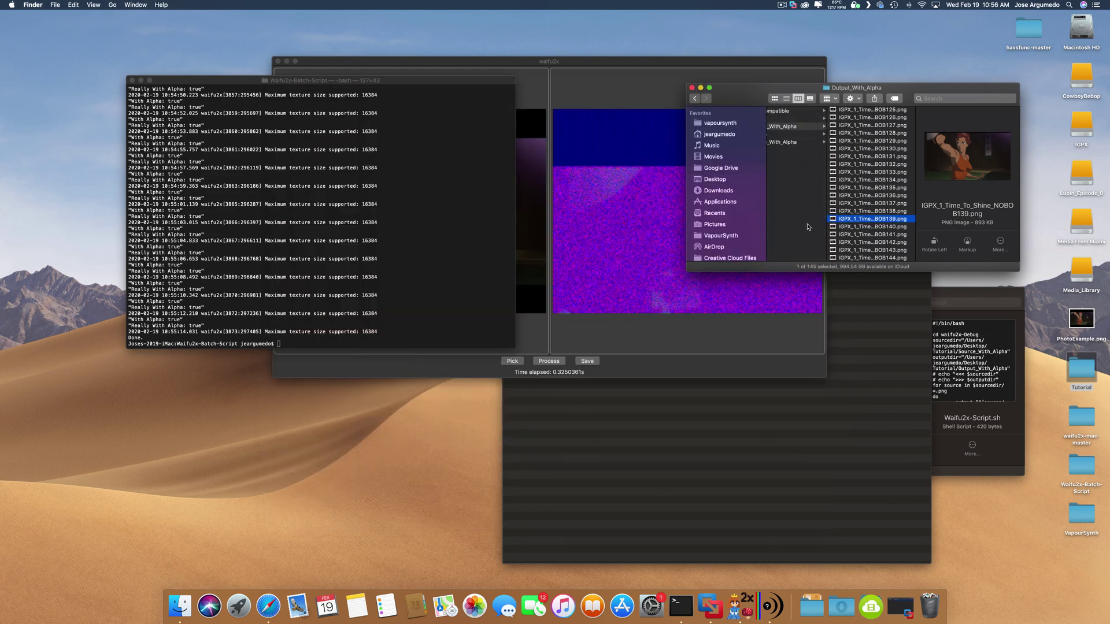
{"action": "left_click", "coordinate": [814, 213]}
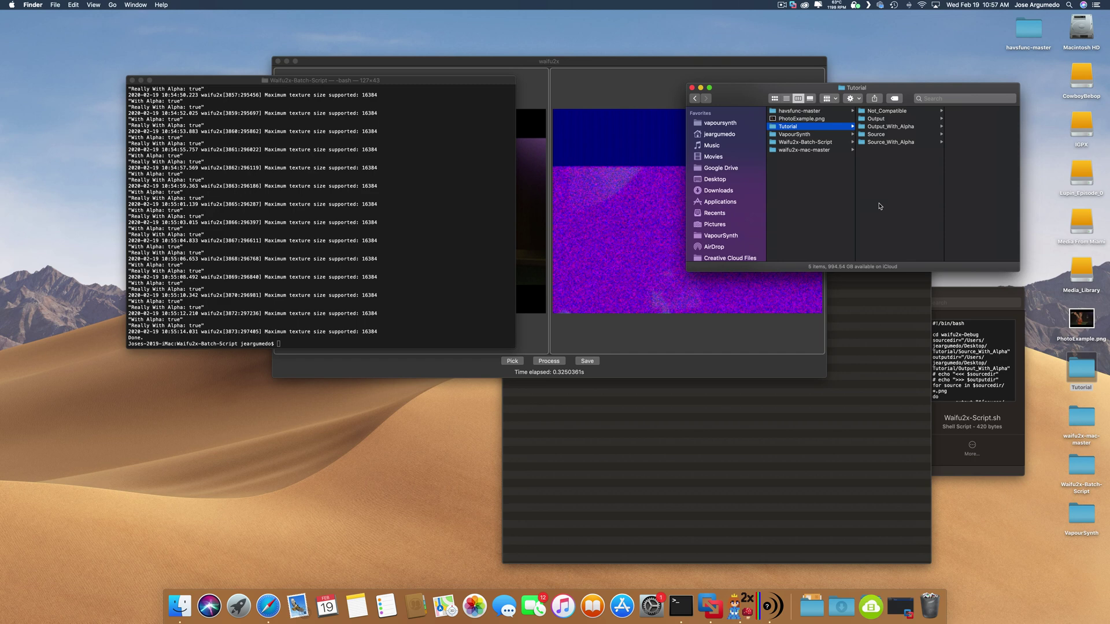
Load last frame NOBOB144 from Tutorial > Output and upscale it in 1.0239893s.
{"action": "left_click", "coordinate": [593, 211]}
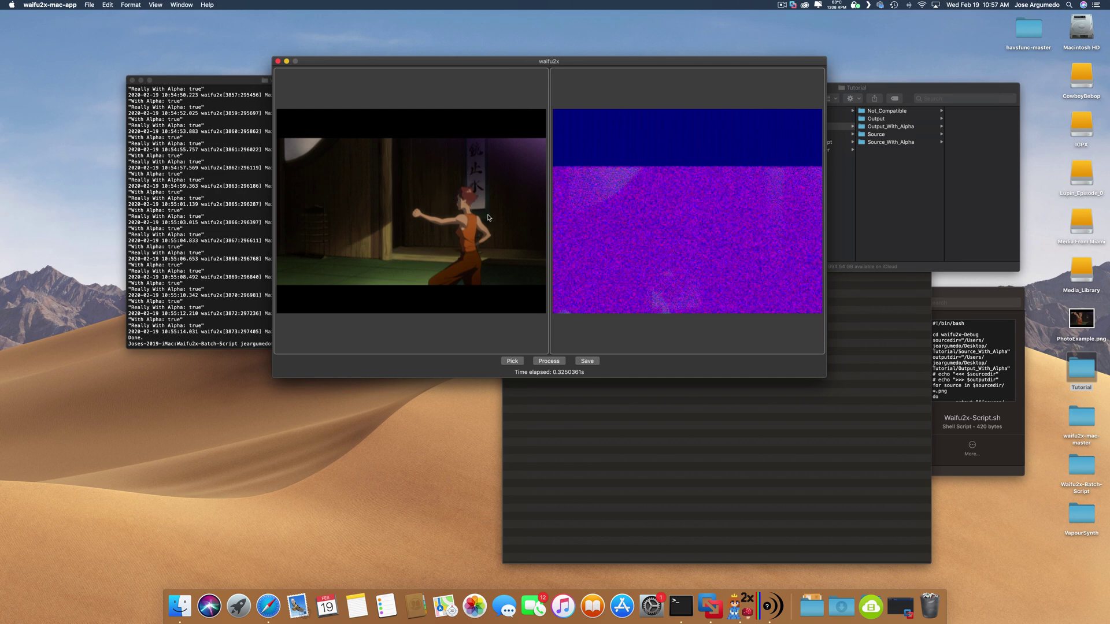
{"action": "left_click", "coordinate": [511, 361]}
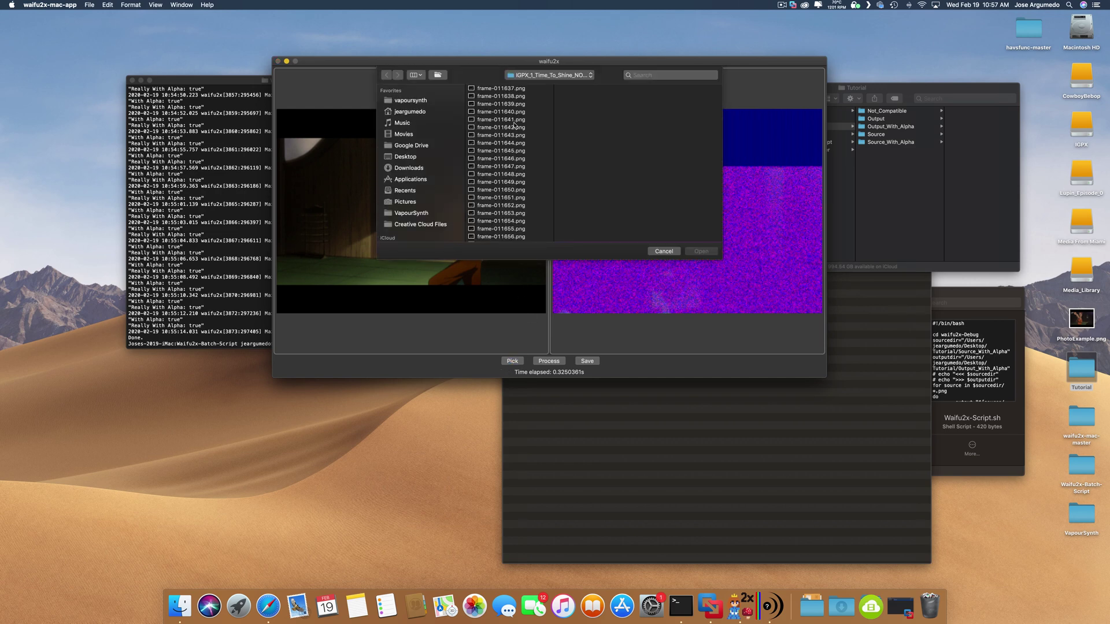
{"action": "left_click", "coordinate": [539, 77]}
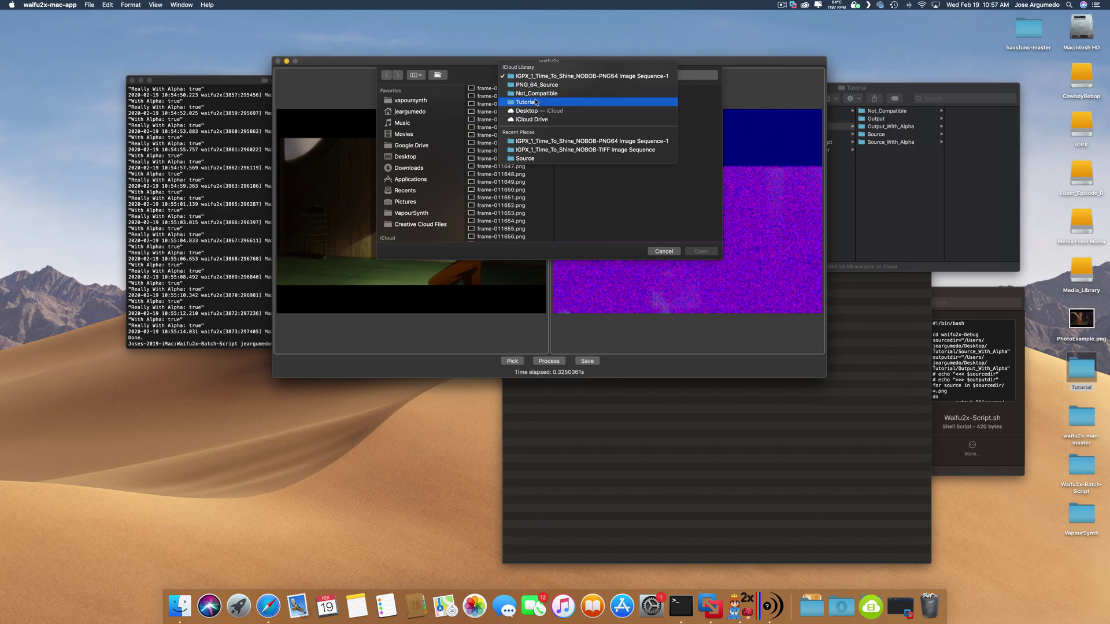
{"action": "left_click", "coordinate": [541, 104]}
{"action": "left_click", "coordinate": [578, 96]}
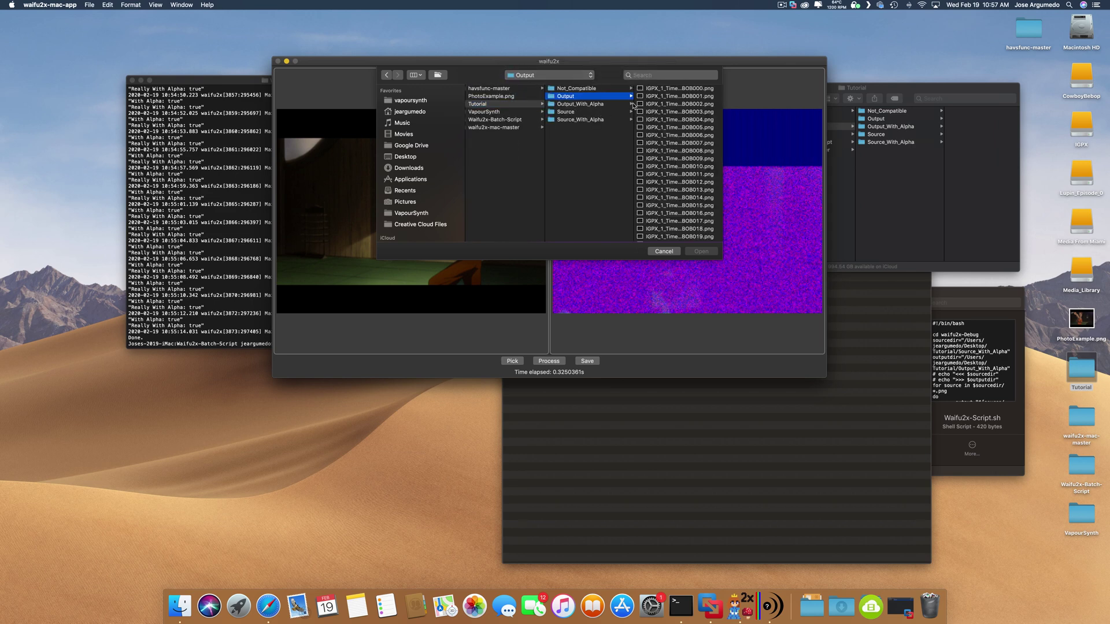
{"action": "left_click", "coordinate": [660, 105]}
{"action": "key", "text": "alt+Down"}
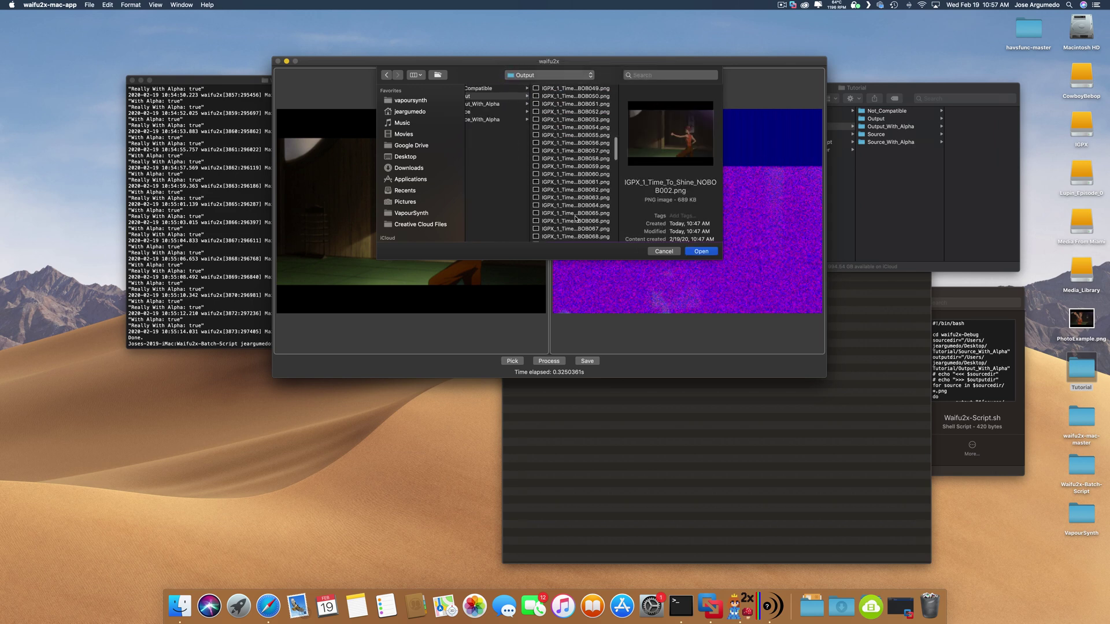
{"action": "left_click", "coordinate": [701, 252]}
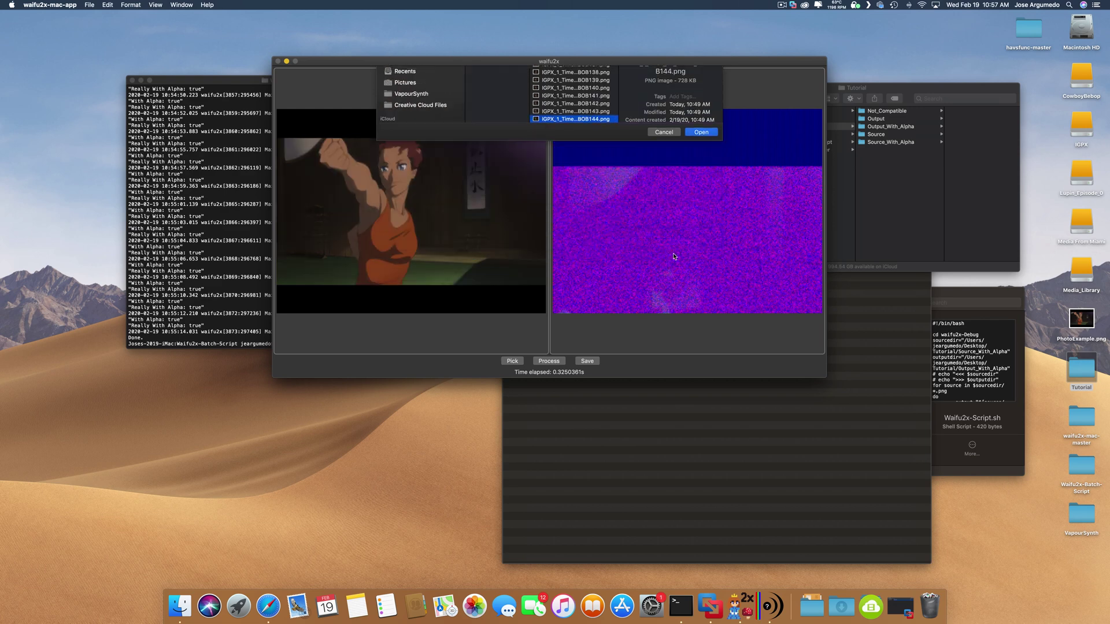
{"action": "left_click", "coordinate": [549, 361]}
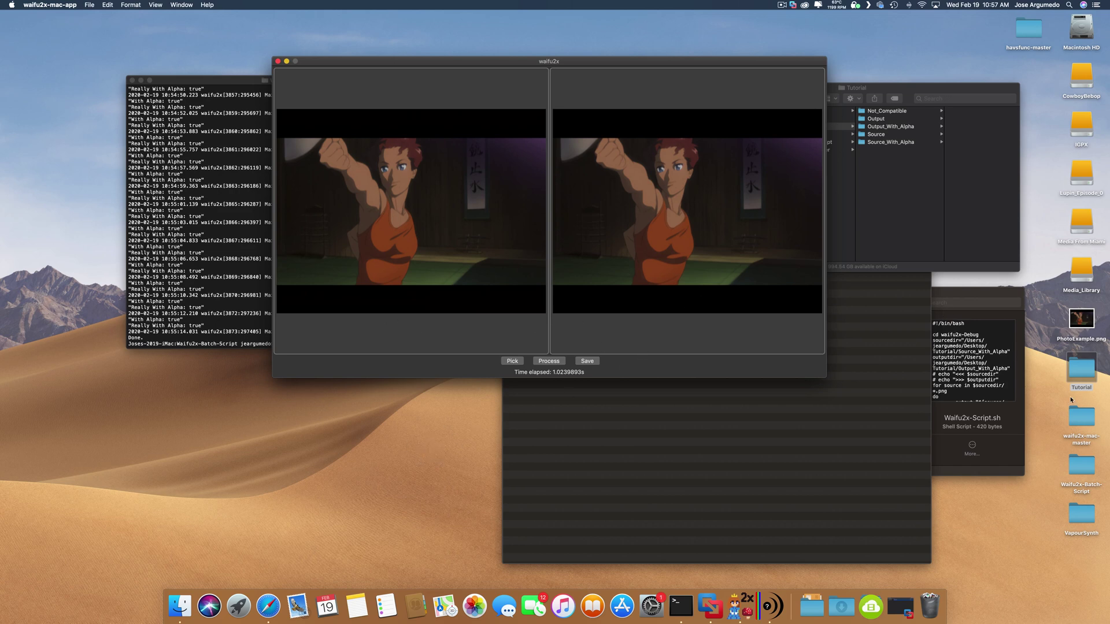
Quick Look the Waifu2x-Batch-Script desktop folder to check its details, then close the preview.
{"action": "left_click", "coordinate": [1099, 484]}
{"action": "key", "text": "space"}
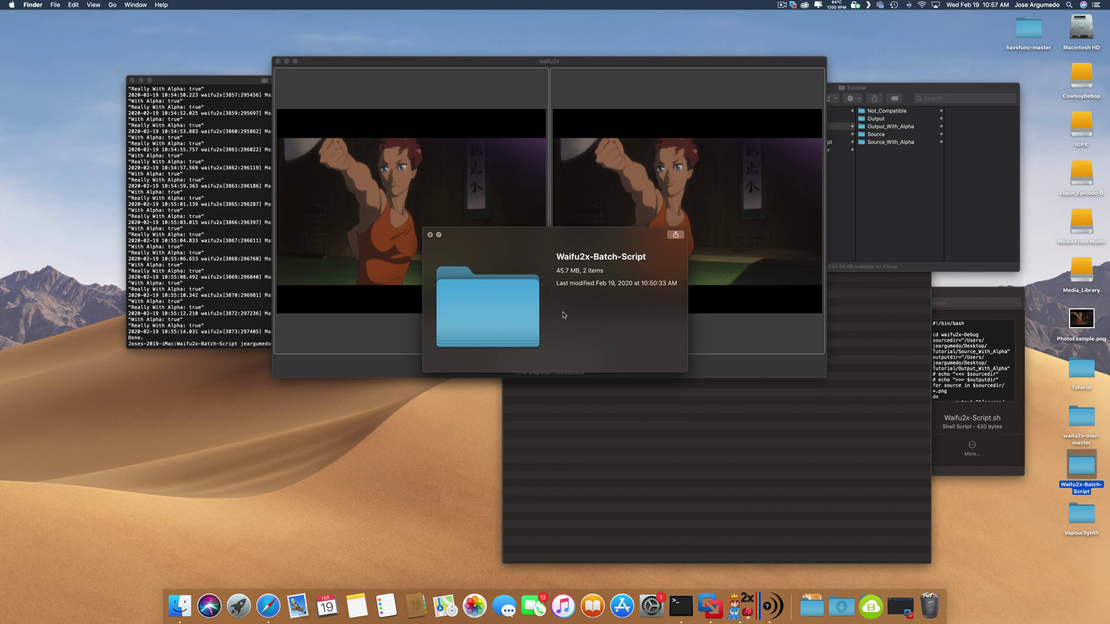
{"action": "key", "text": "space"}
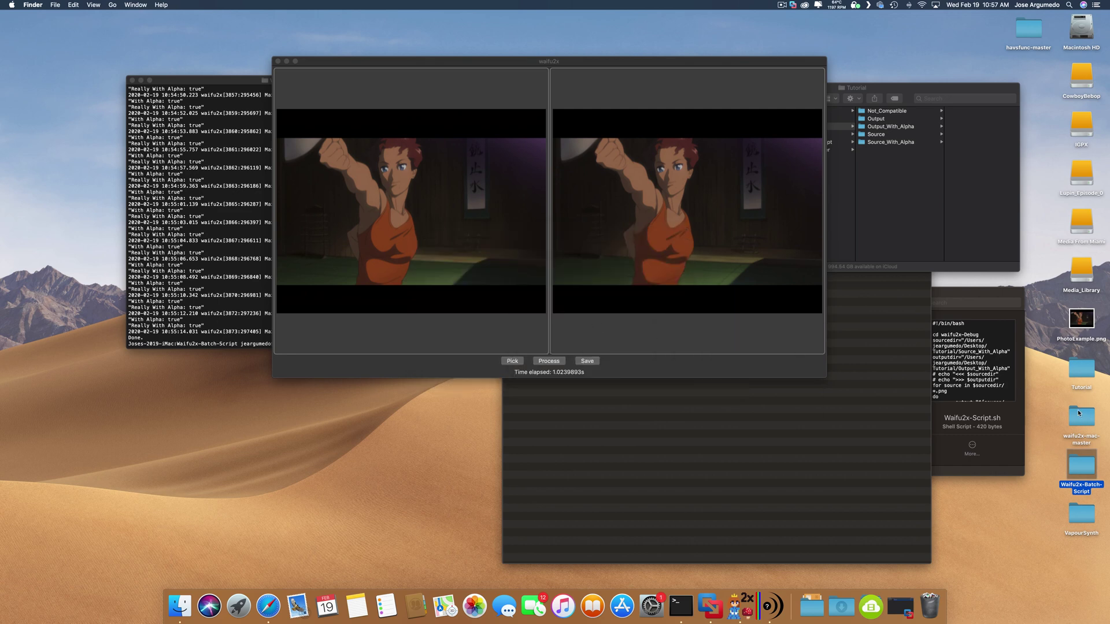
Glance at the Windows VM desktop, then return to the waifu2x-mac GitHub page in Safari.
{"action": "key", "text": "ctrl+Right"}
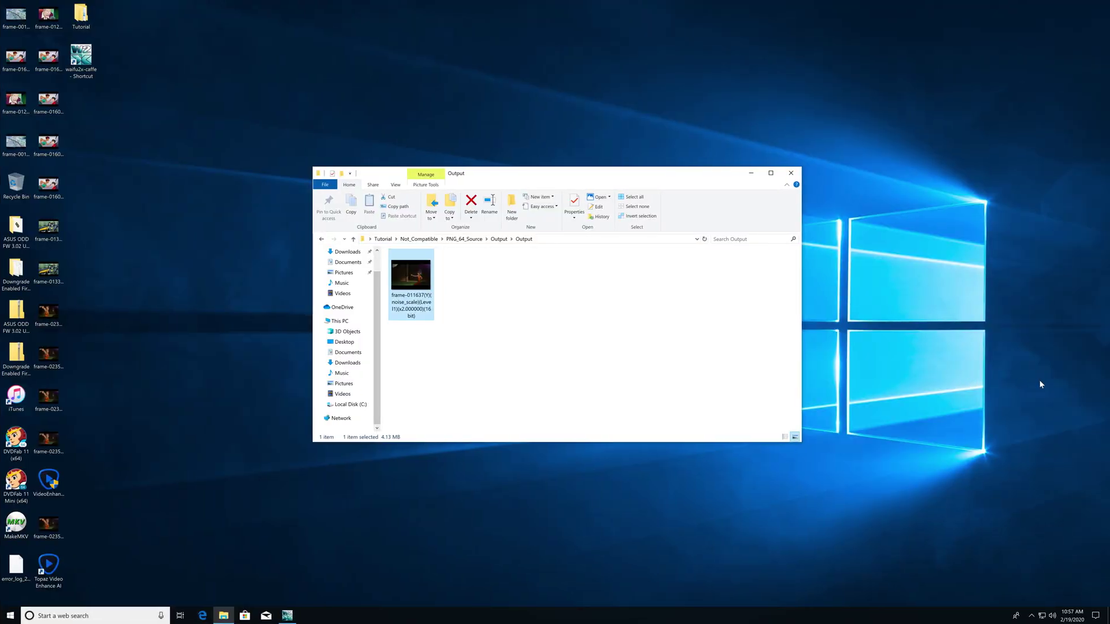
{"action": "left_click", "coordinate": [1040, 376]}
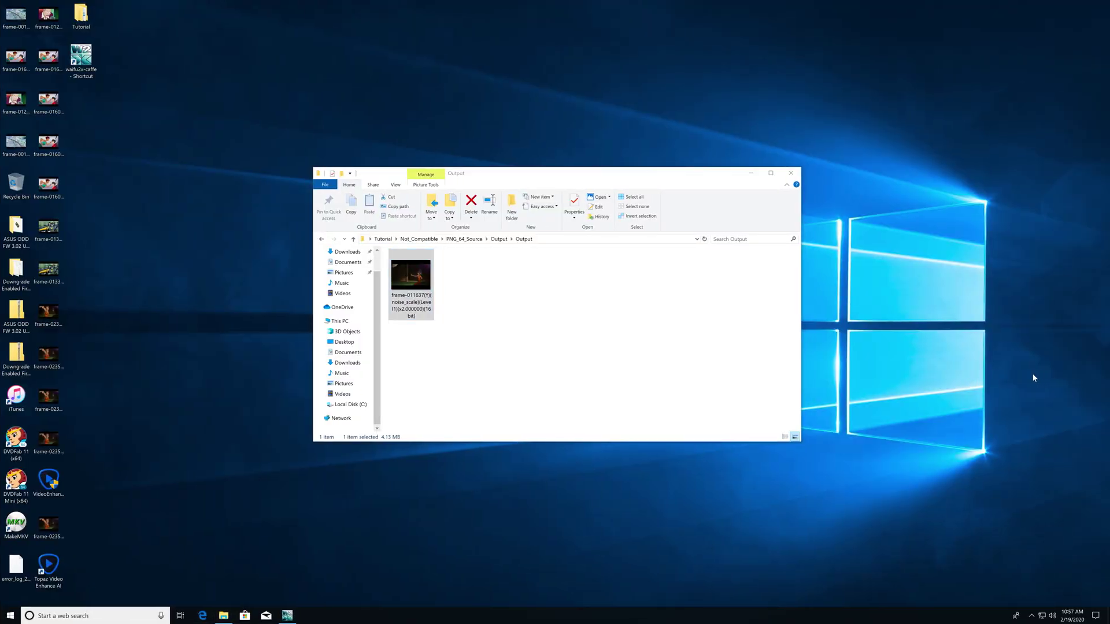
{"action": "key", "text": "ctrl+Left"}
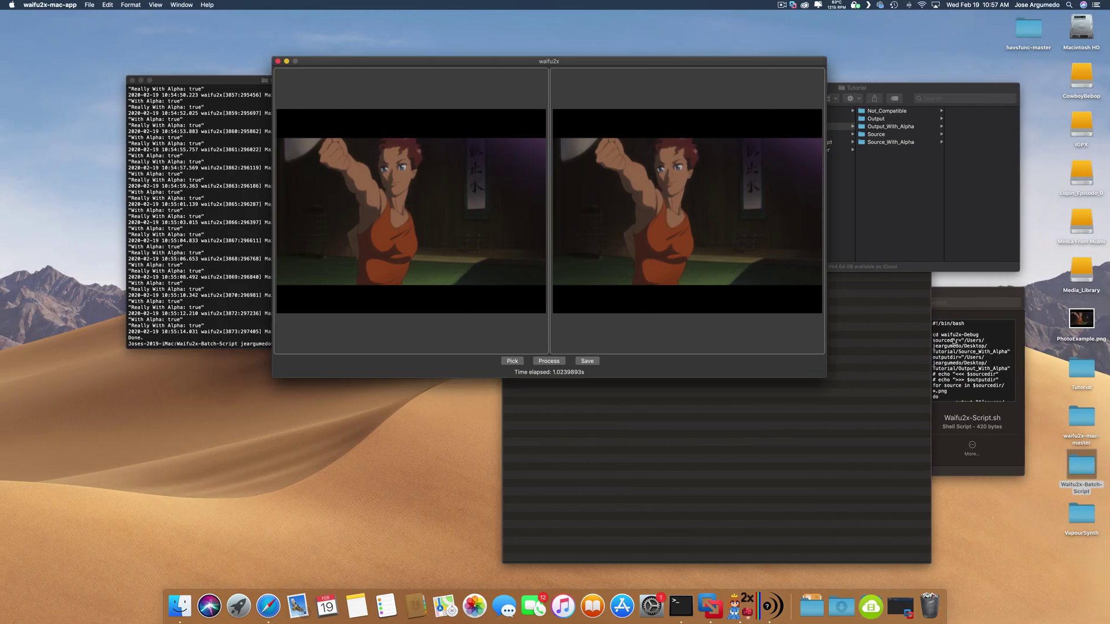
{"action": "key", "text": "ctrl+Up"}
{"action": "left_click", "coordinate": [587, 43]}
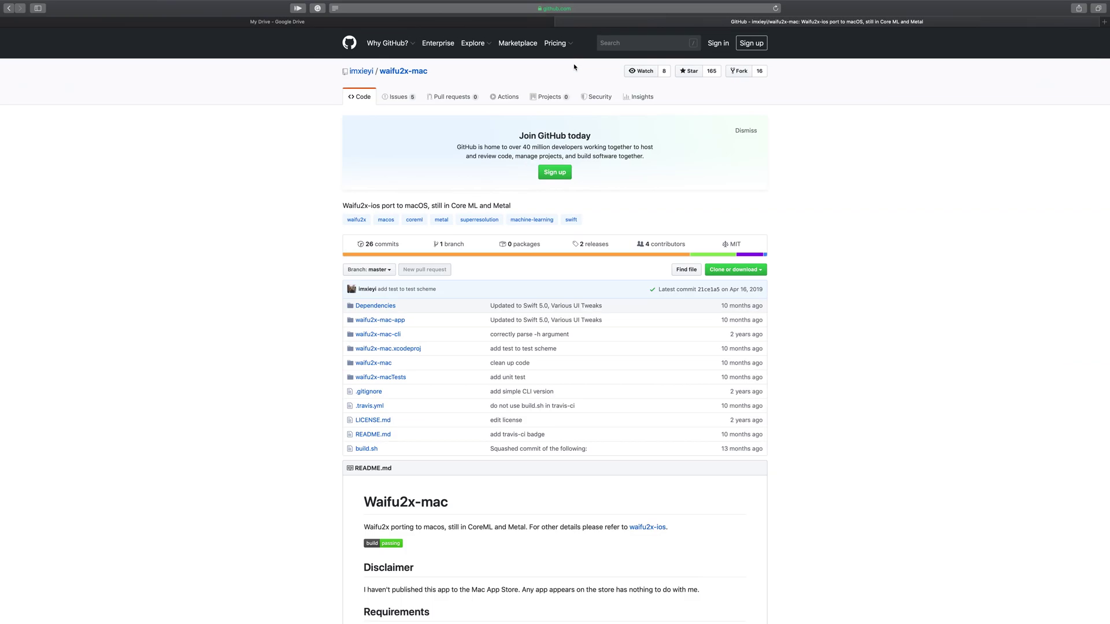